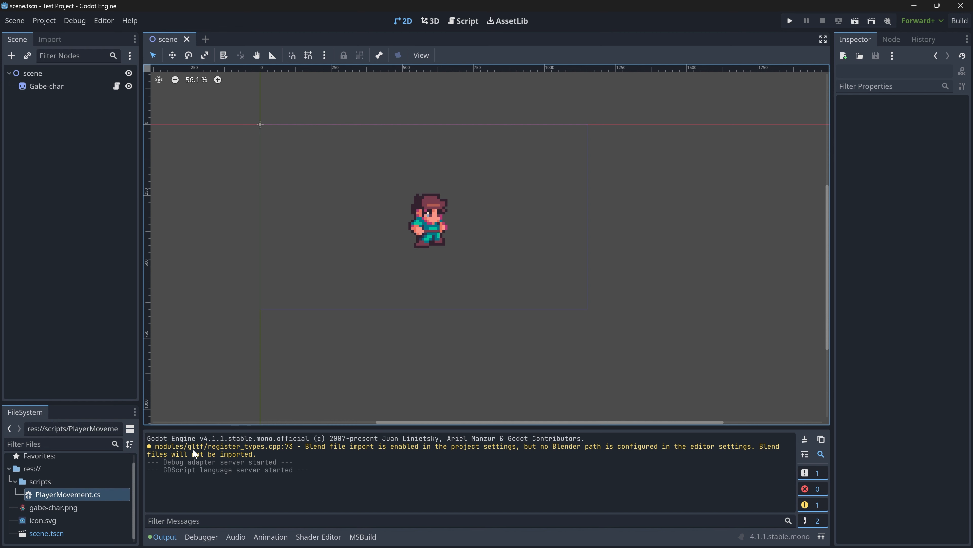
- Open the PlayerMovement.cs script in the code editor and look over its class and movement conditions
double_click(59, 493)
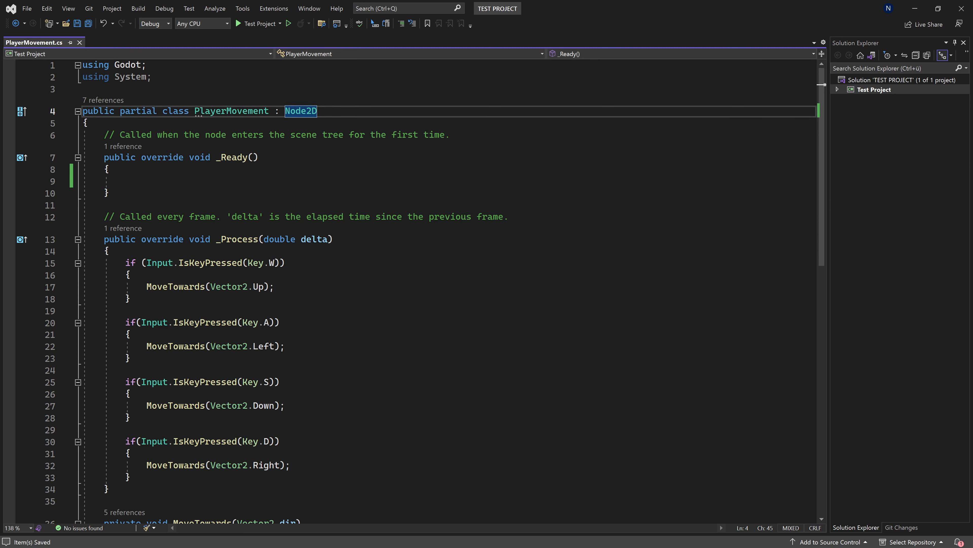
left_click(88, 123)
left_click(285, 263)
left_click(131, 275)
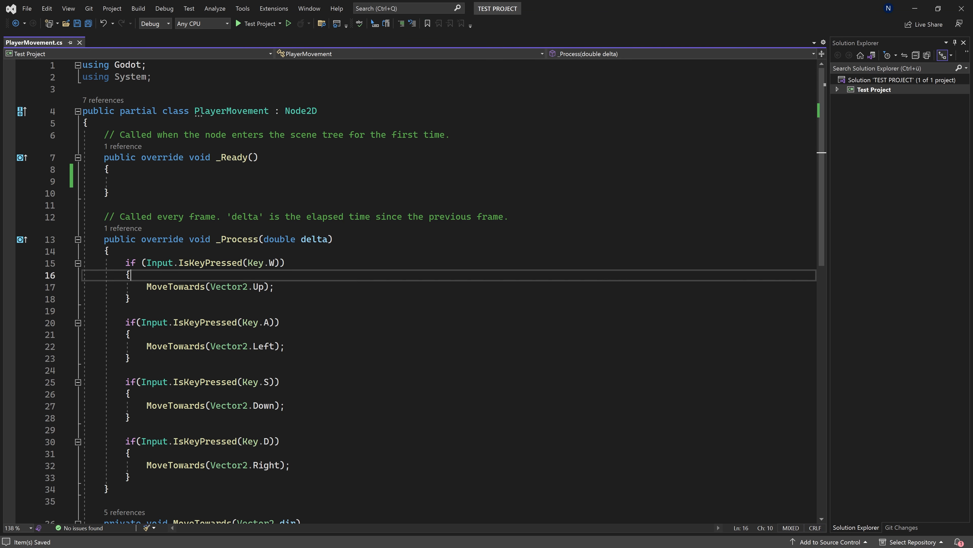
key("Return")
type("tran")
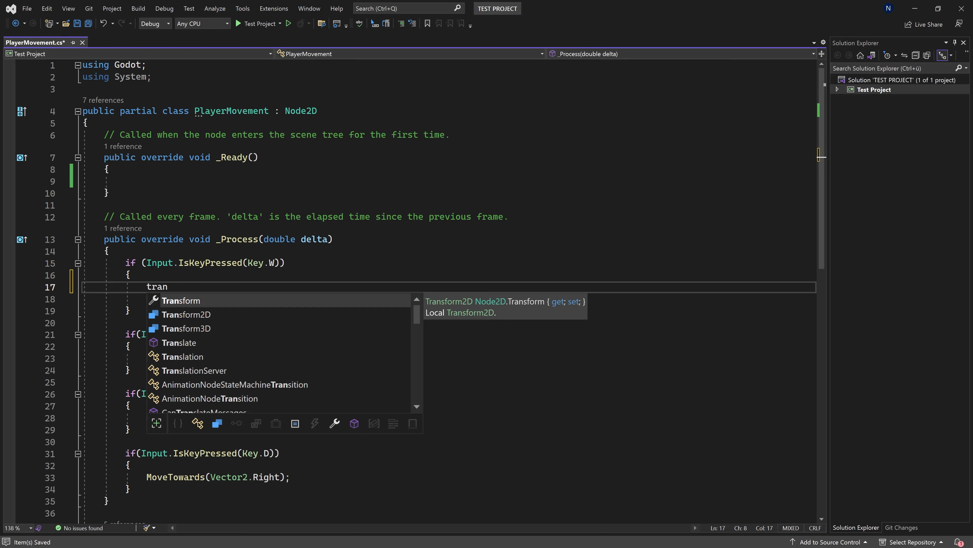
key("Down")
key("Down")
key("Down")
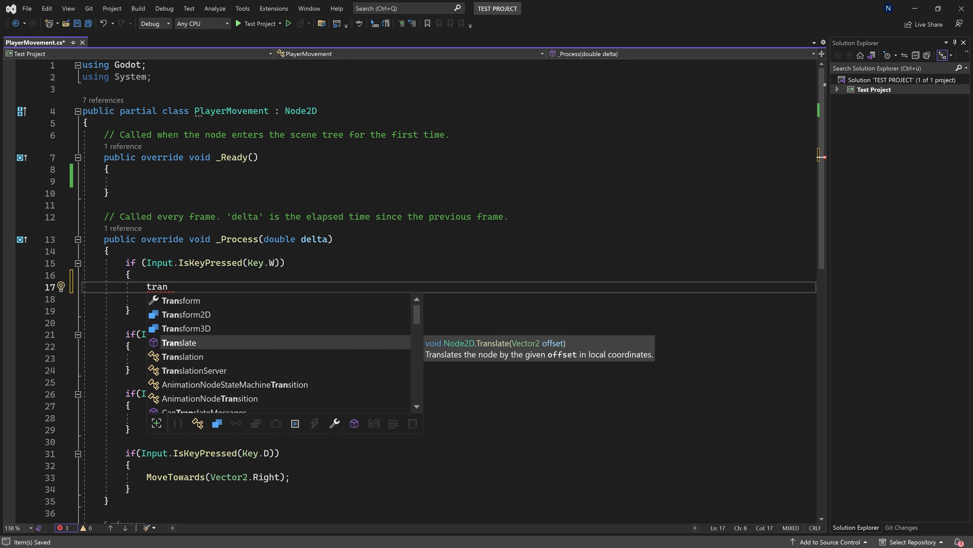
key("ctrl+z")
key("ctrl+z")
key("ctrl+z")
key("ctrl+s")
- Review the MoveTowards method with its Translate line, the Node2D class declaration and the _Ready method
scroll(410, 287, "down", 6)
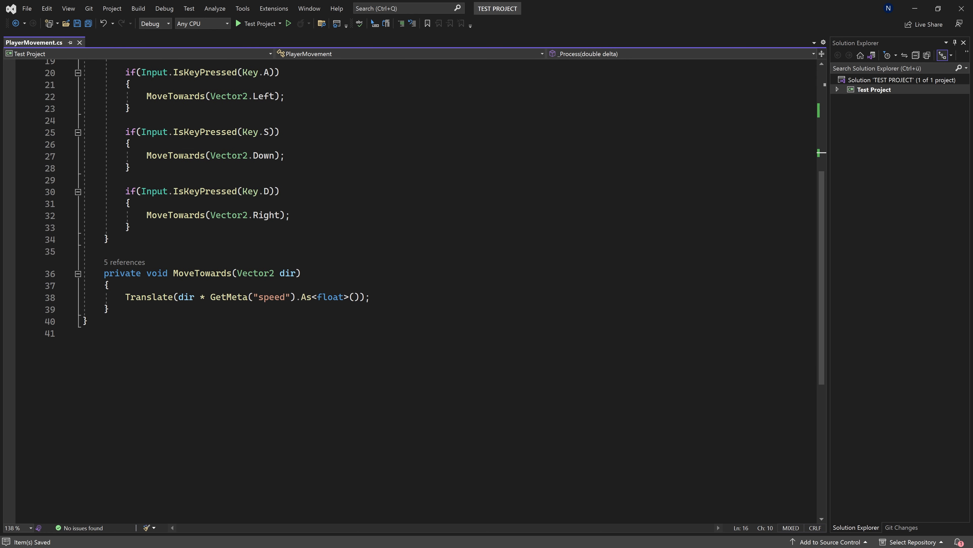
left_click(202, 273)
left_click_drag(125, 297, 369, 296)
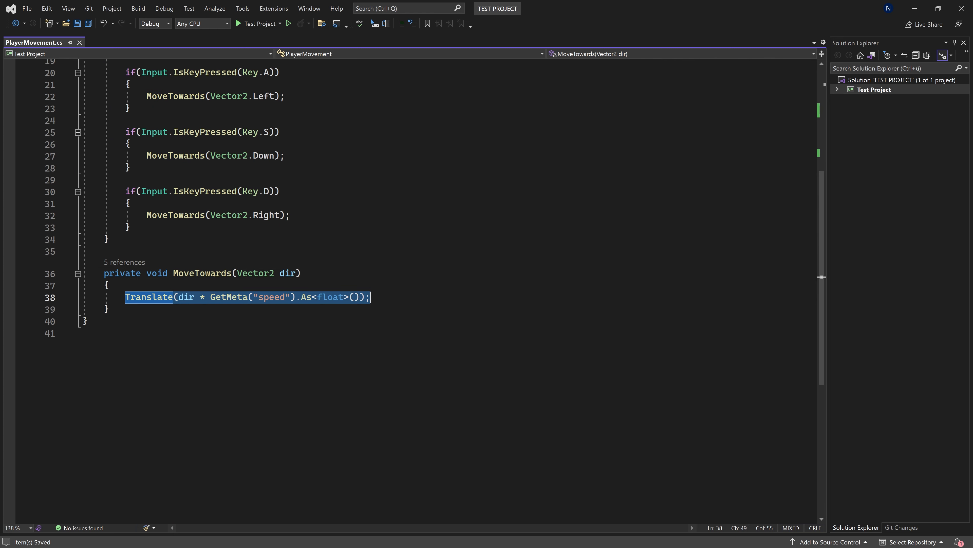
left_click(371, 297)
scroll(410, 287, "up", 7)
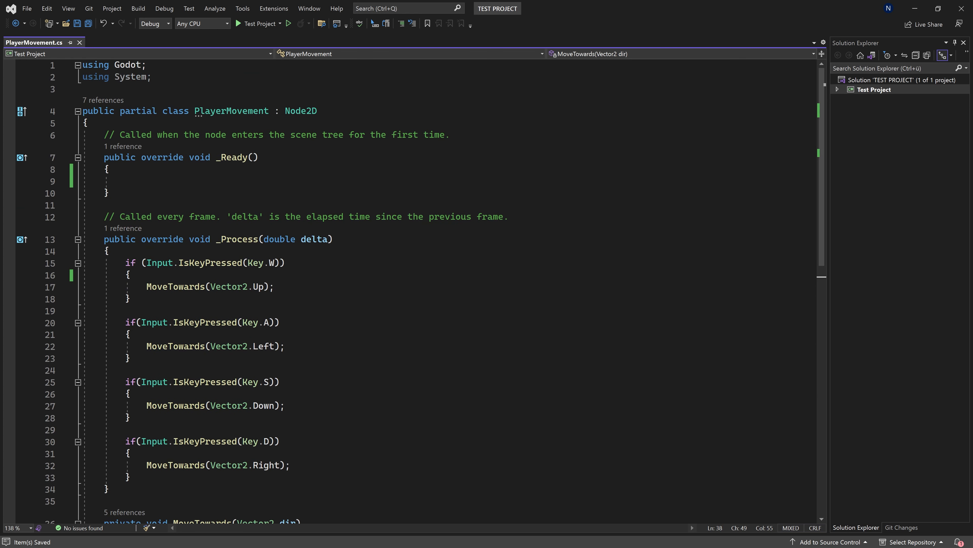
left_click(318, 111)
left_click(110, 169)
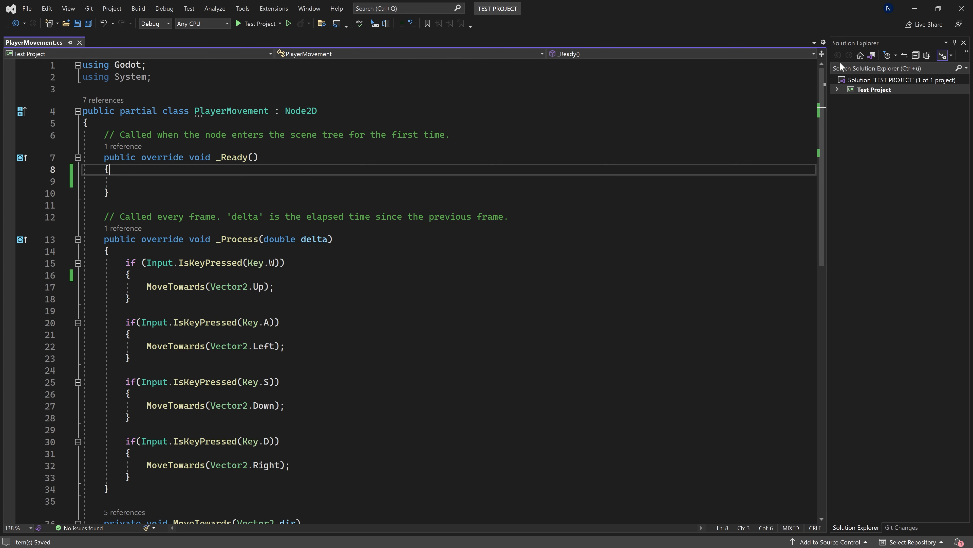
- Switch back to Godot and inspect the Gabe-char sprite and its Transform properties
left_click(919, 3)
left_click_drag(555, 274, 491, 308)
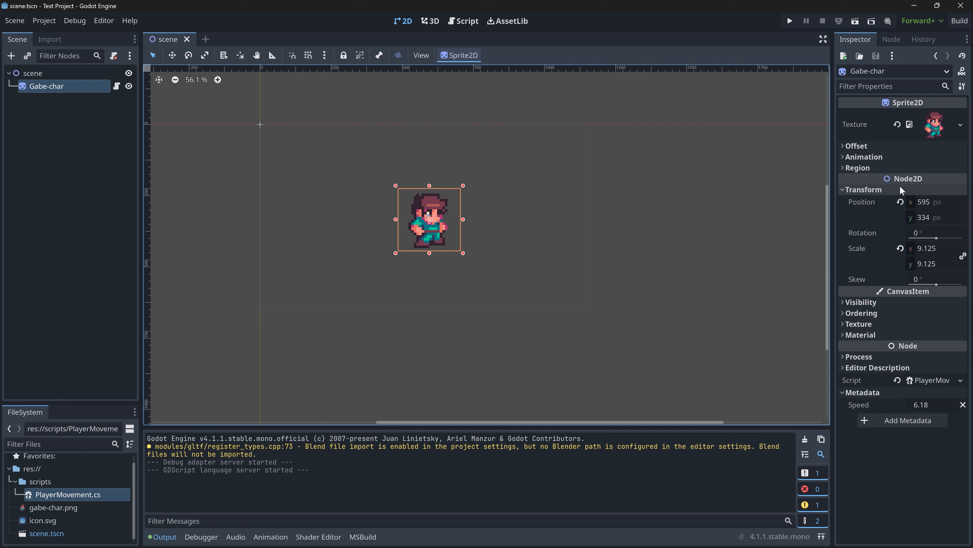
left_click(877, 189)
left_click(877, 189)
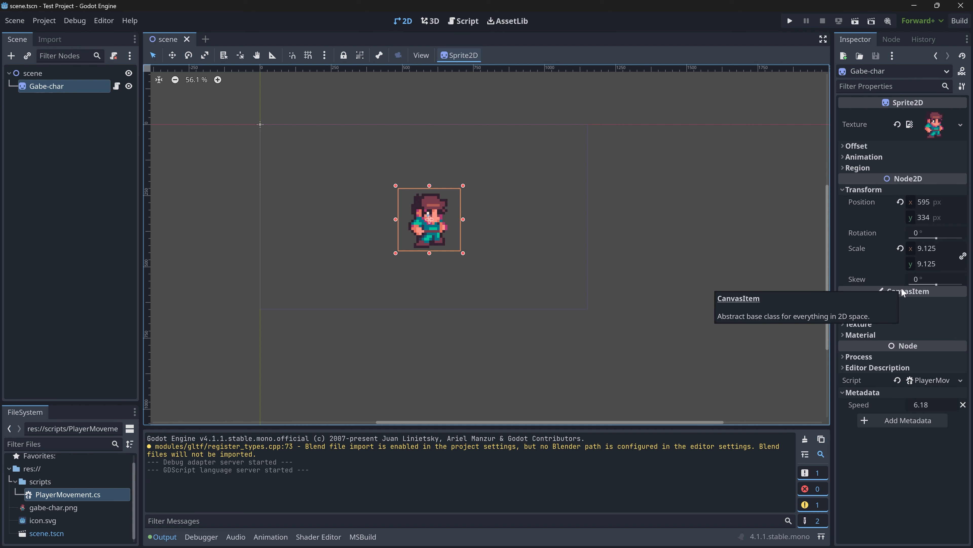
left_click(419, 283)
left_click(73, 86)
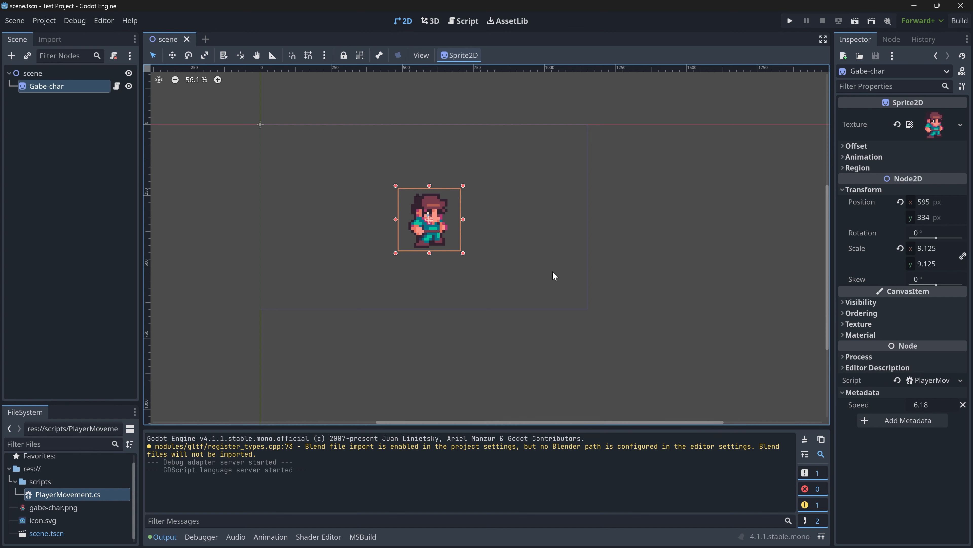
left_click(524, 289)
left_click(438, 225)
- Browse the node types that can be added under Gabe-char, including the Node2D types and Timer, without creating one
right_click(52, 87)
left_click(86, 115)
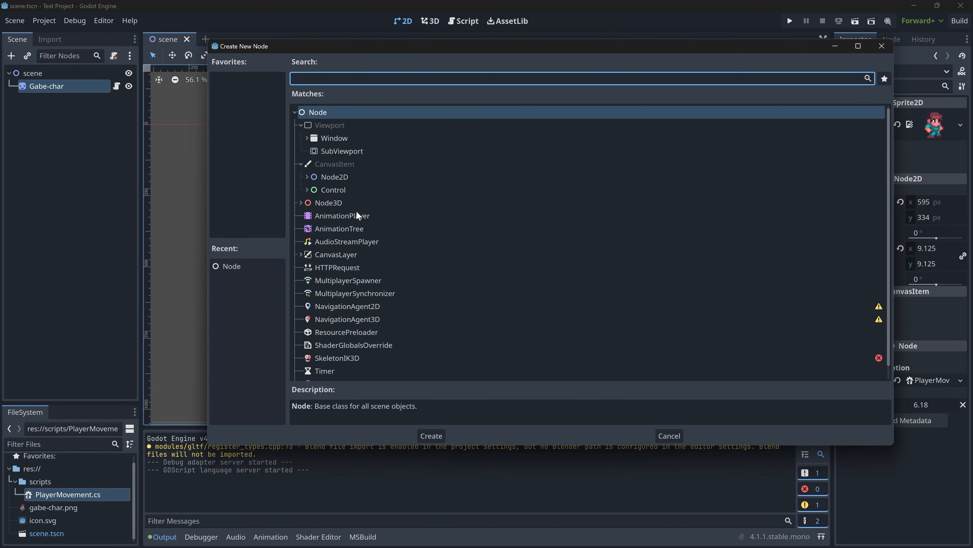
scroll(361, 232, "down", 1)
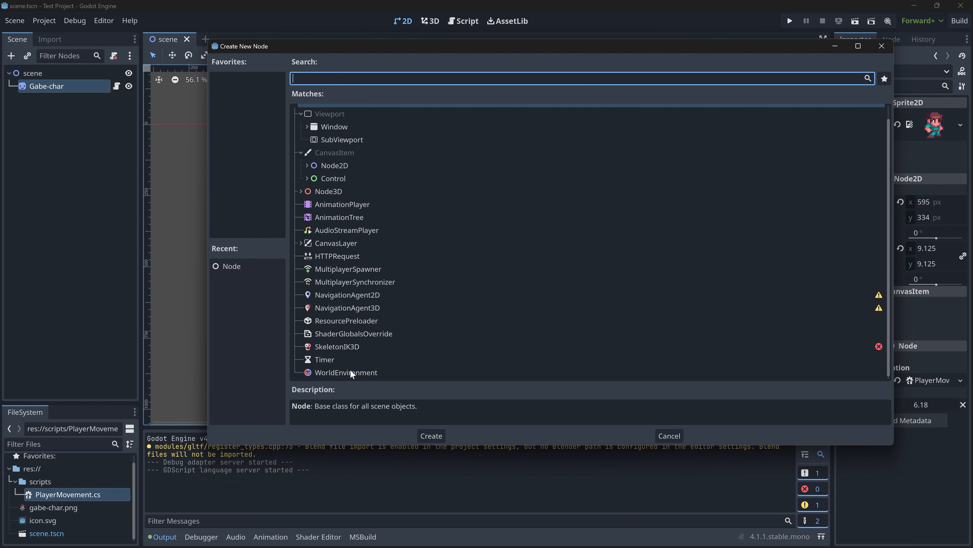
left_click(307, 165)
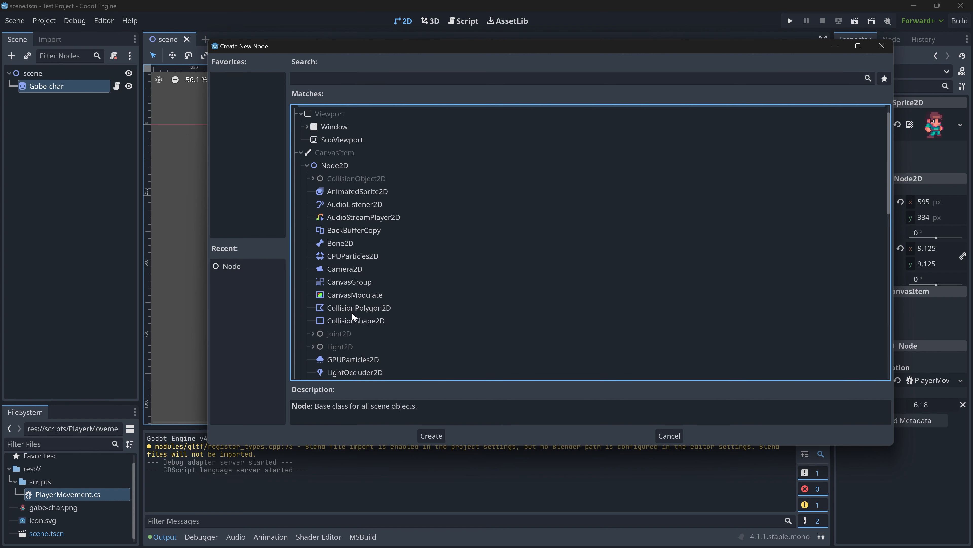
left_click(348, 242)
left_click(347, 204)
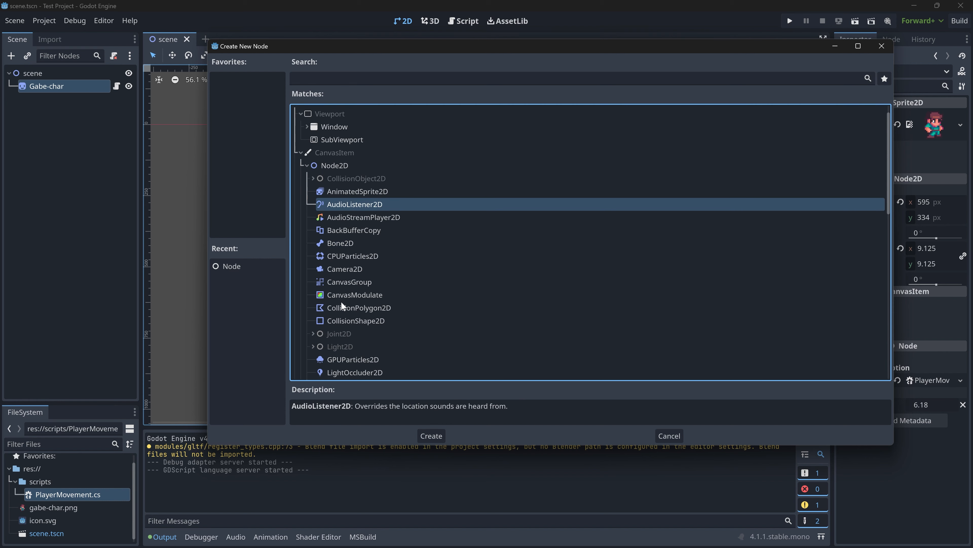
scroll(341, 301, "down", 2)
scroll(346, 307, "down", 10)
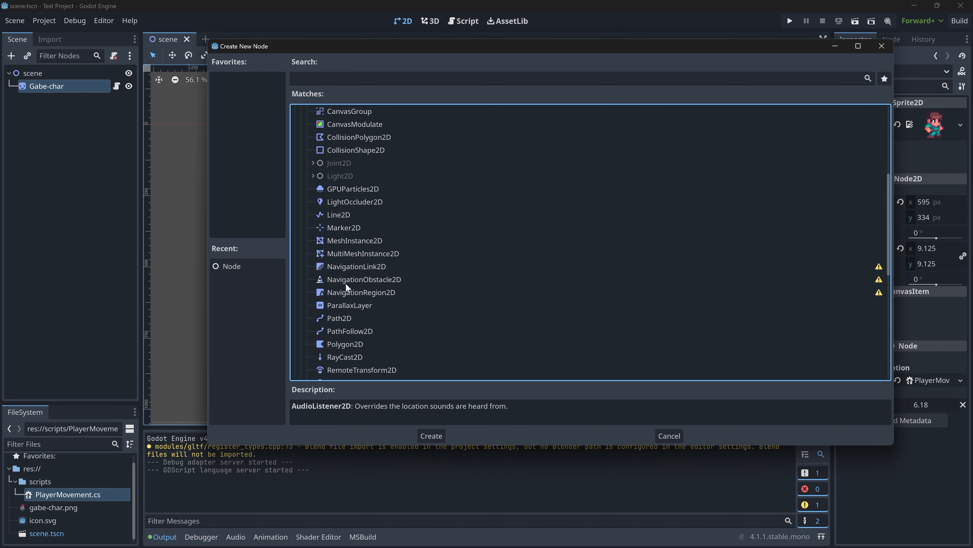
left_click(330, 360)
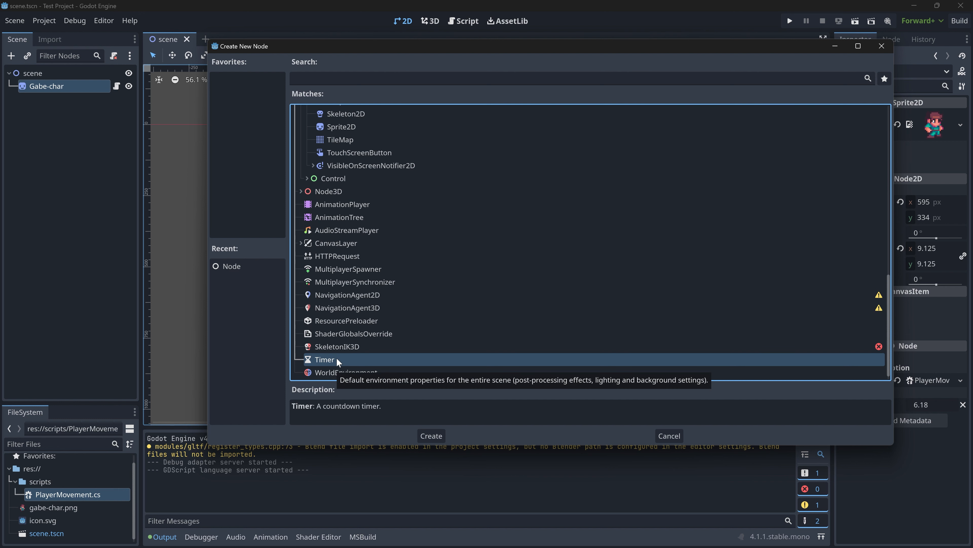
scroll(508, 303, "up", 5)
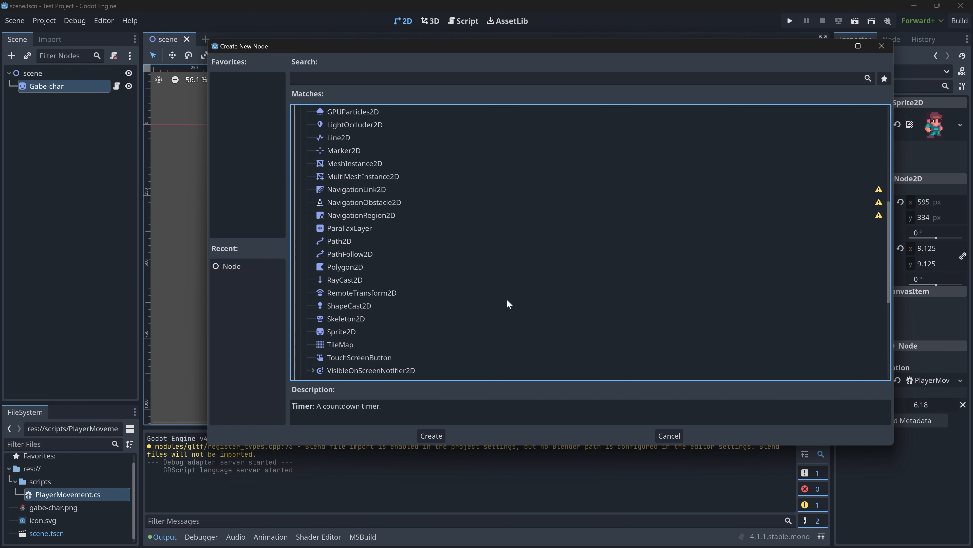
left_click(669, 435)
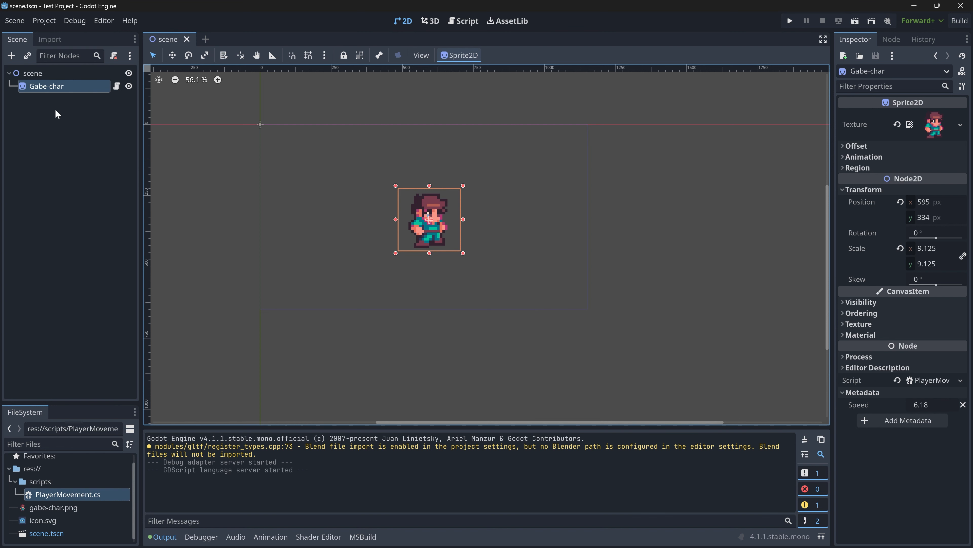
- Rename the Gabe-char node to Player and save the scene
double_click(49, 82)
type("Player")
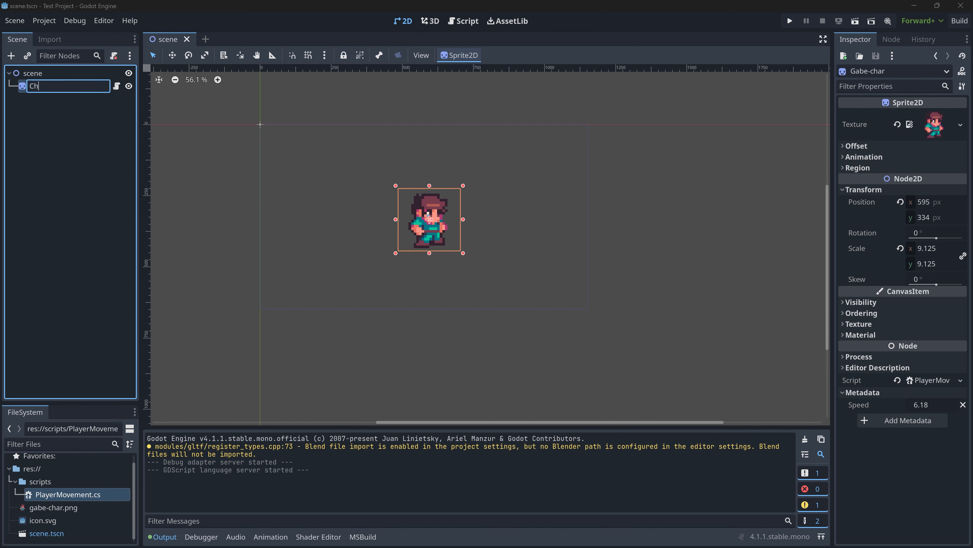
key("Return")
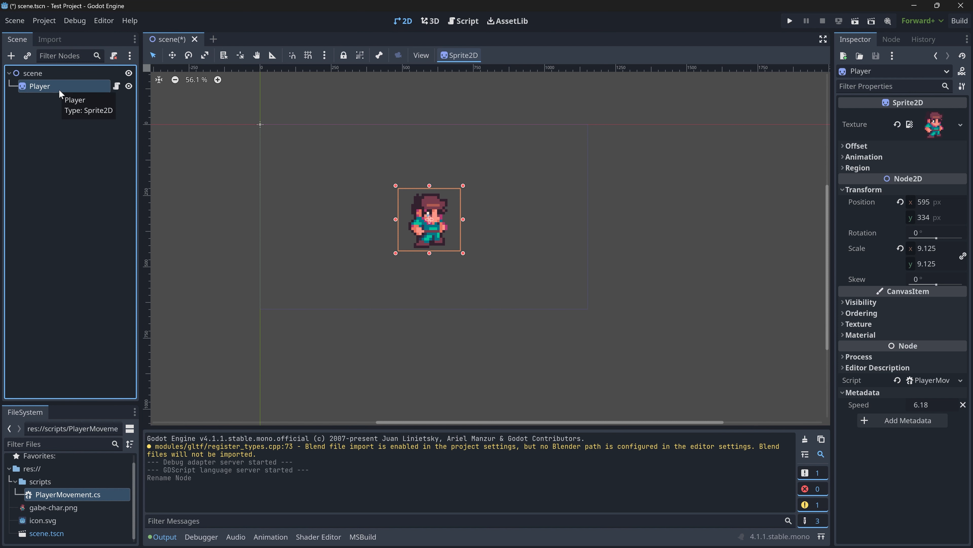
key("ctrl+s")
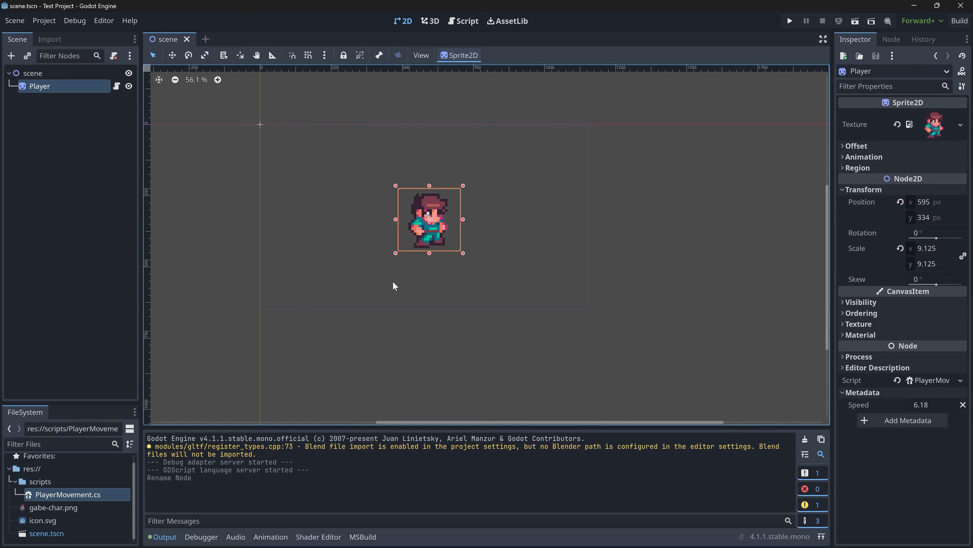
- Add a plain Node as a child of Player and name it HealthNode
right_click(40, 88)
left_click(61, 113)
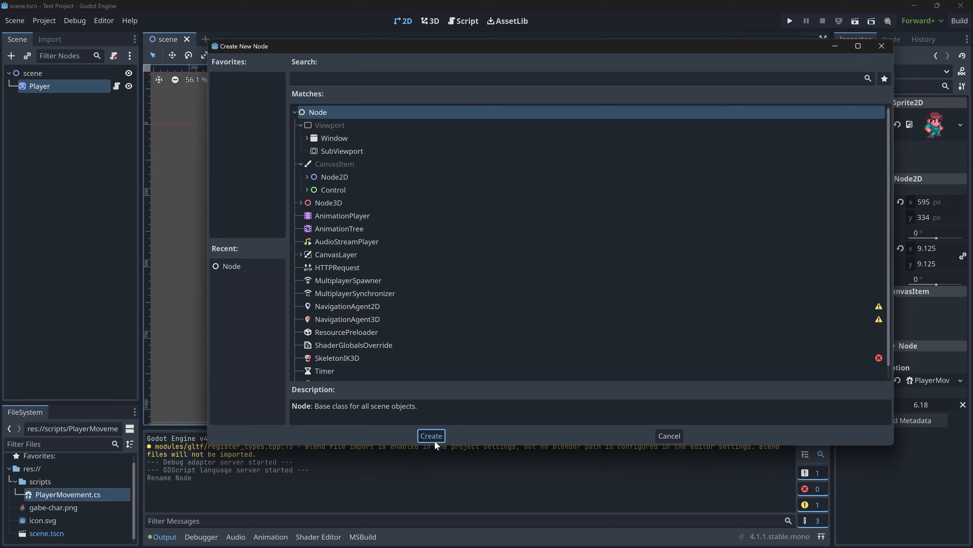
left_click(433, 437)
double_click(48, 100)
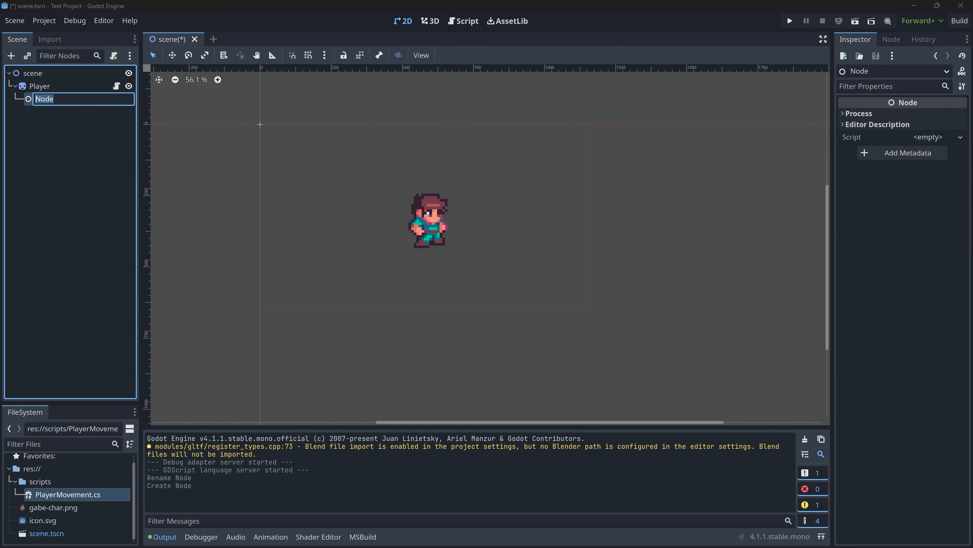
type("HealthNode")
key("Return")
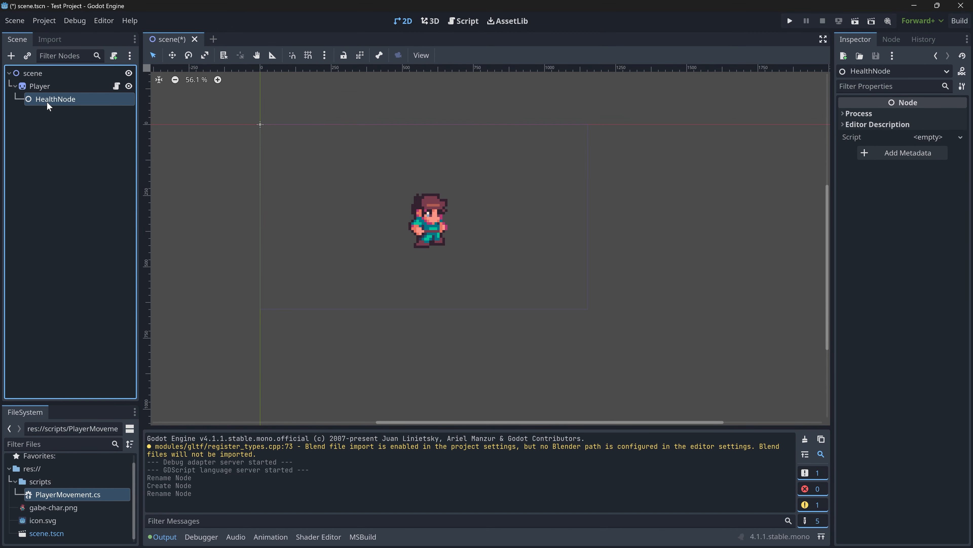
- Set up a new script named Health in the scripts folder with C# as its language
right_click(53, 482)
mouse_move(115, 377)
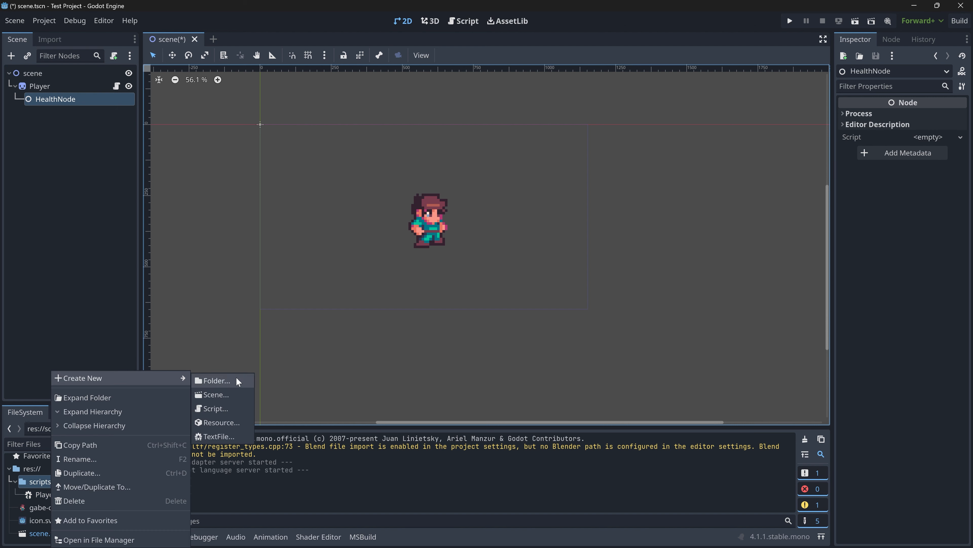
left_click(234, 407)
type("Health")
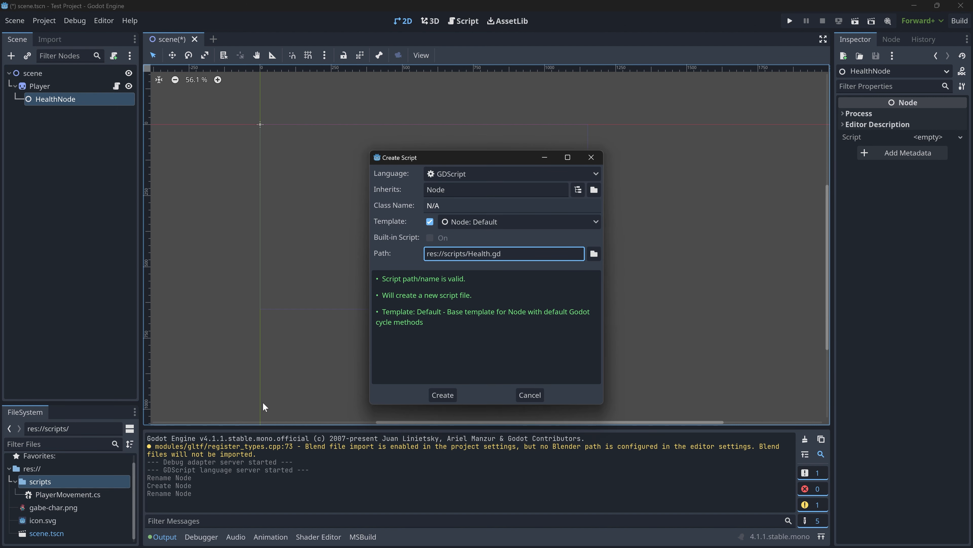
left_click(443, 176)
left_click(471, 205)
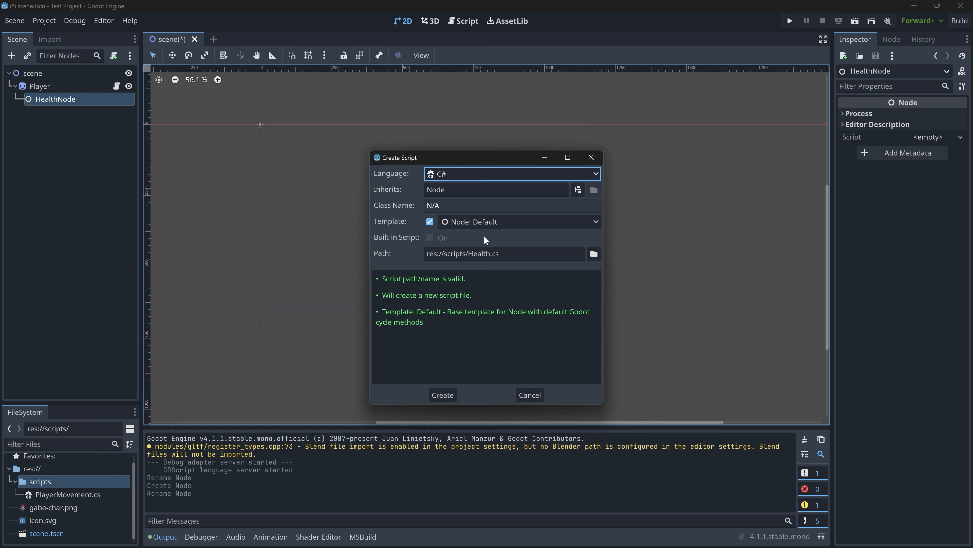
- Compare the script template options, keep Node: Default and create the Health.cs script
left_click(473, 222)
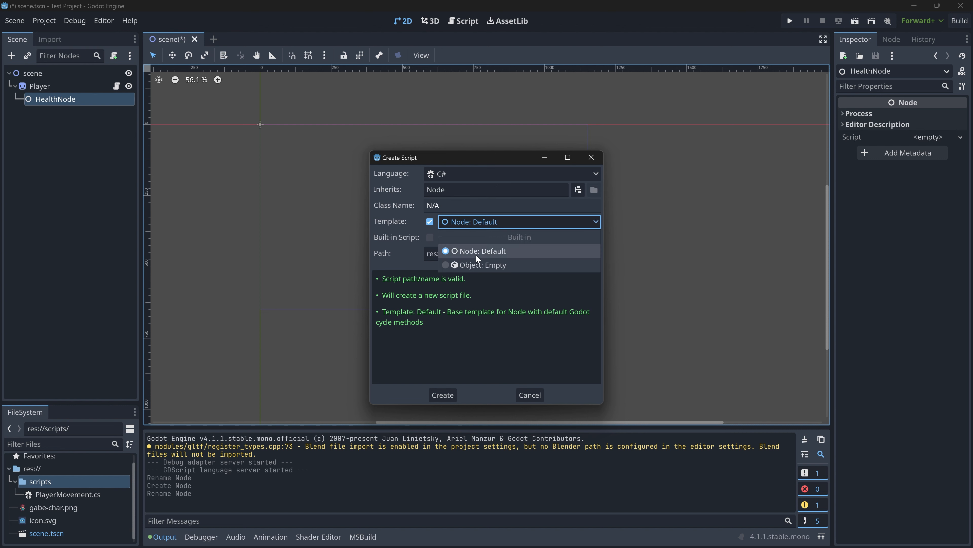
left_click(497, 219)
left_click(471, 225)
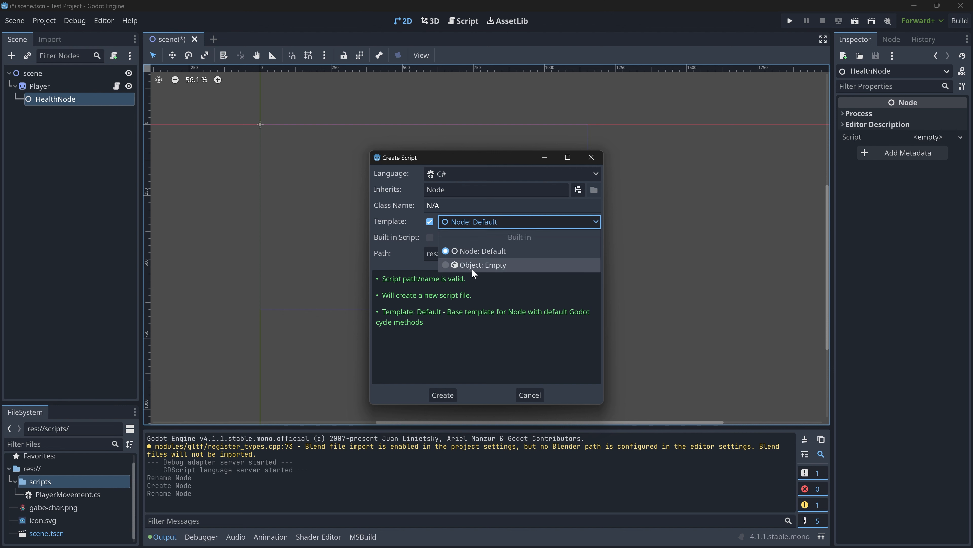
left_click(472, 268)
left_click(478, 223)
left_click(479, 250)
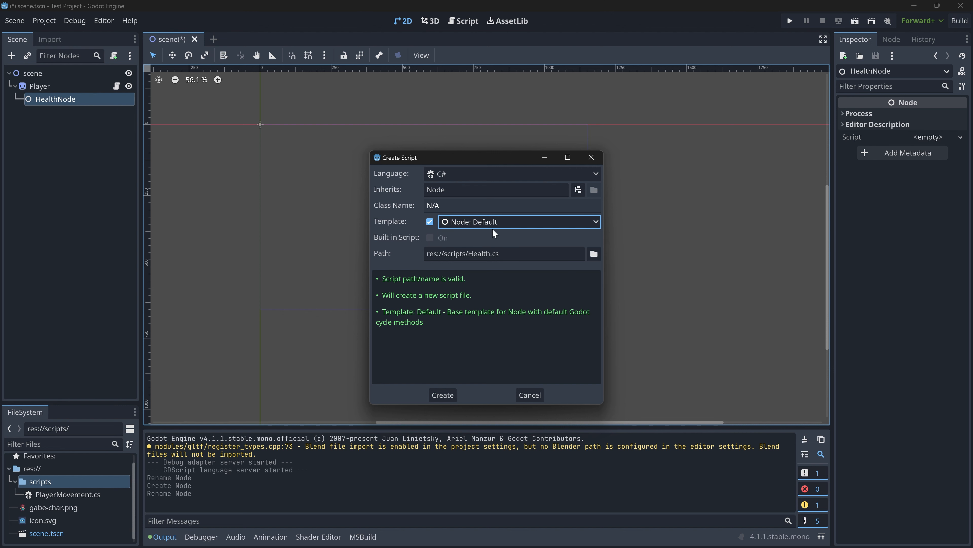
key("Return")
- Open the Health.cs script in the code editor and attach it to HealthNode
left_click(61, 493)
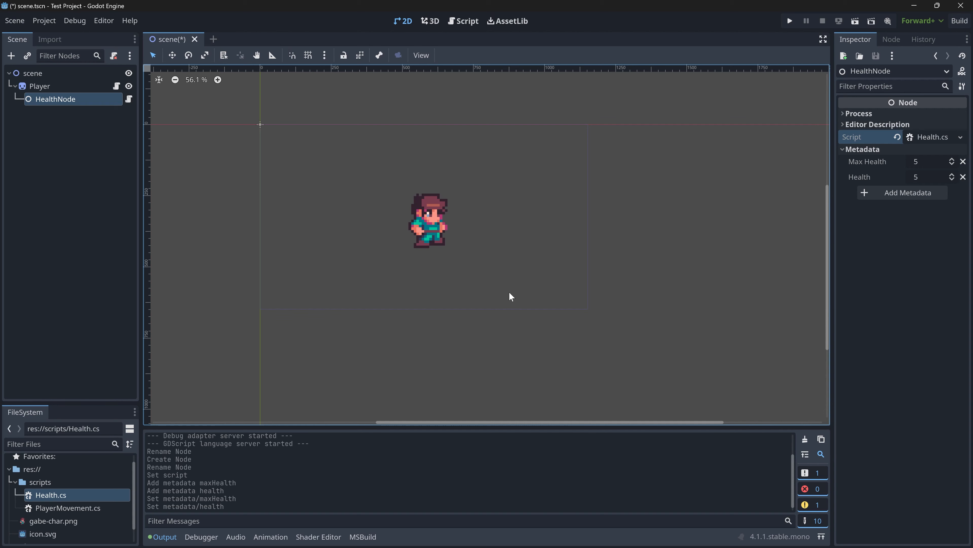
left_click(416, 240)
left_click_drag(416, 239, 424, 230)
- Run the project, test the player's movement in all directions, and close the game window
left_click(790, 21)
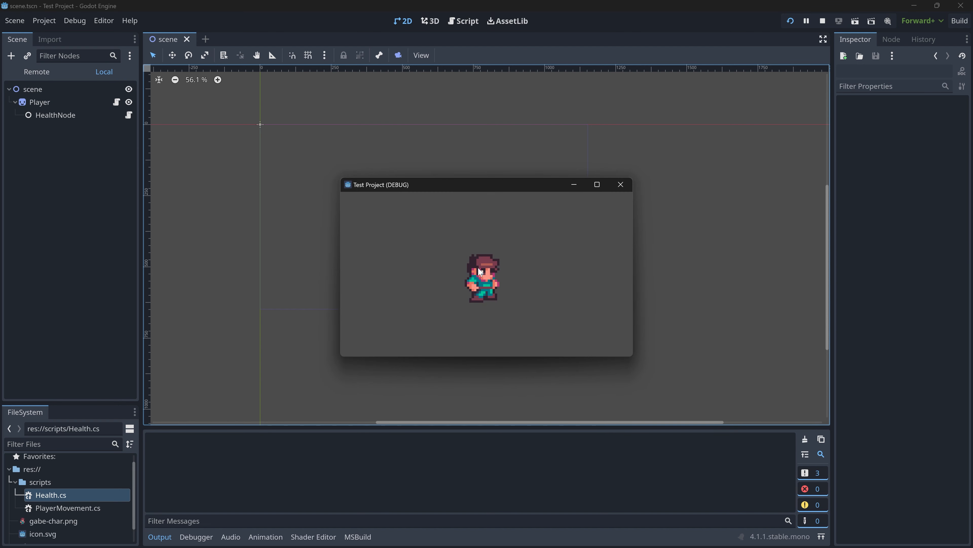
key("w")
key("a")
key("s")
key("d")
key("w")
key("s")
key("a")
key("w")
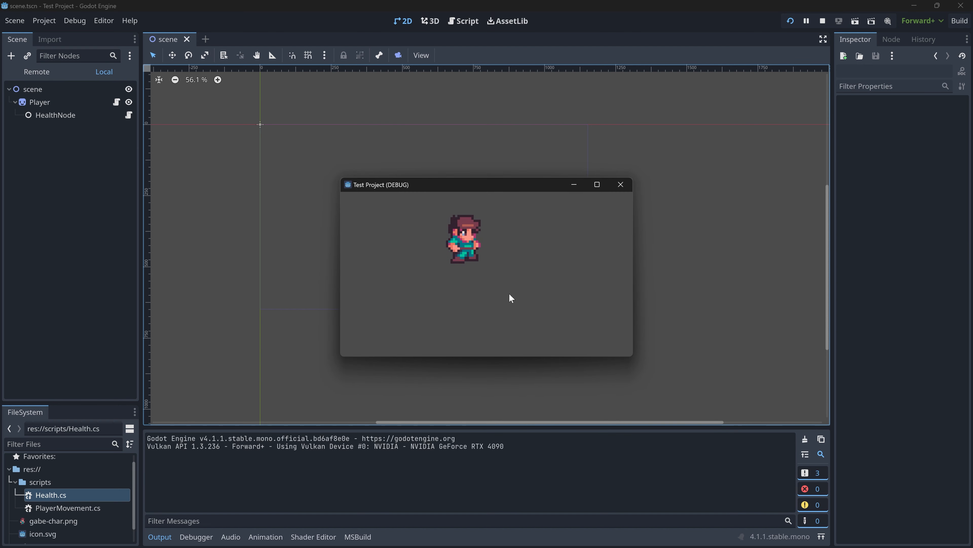
key("s")
key("a")
key("w")
left_click(621, 184)
- Move the Player sprite toward the origin side of the scene, to about (250, 337)
left_click_drag(484, 248, 304, 211)
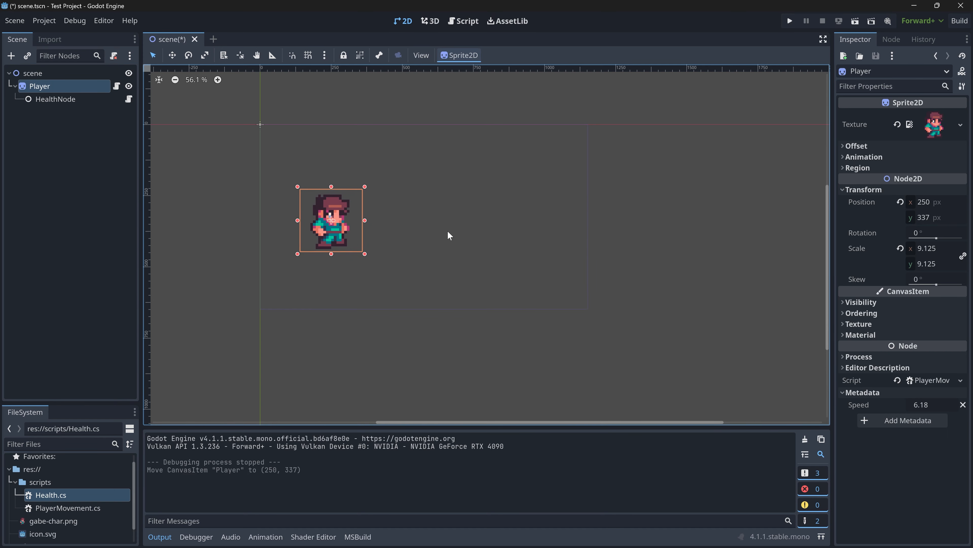
- Save the scene and add a CollisionShape2D node as a child of Player
left_click(537, 167)
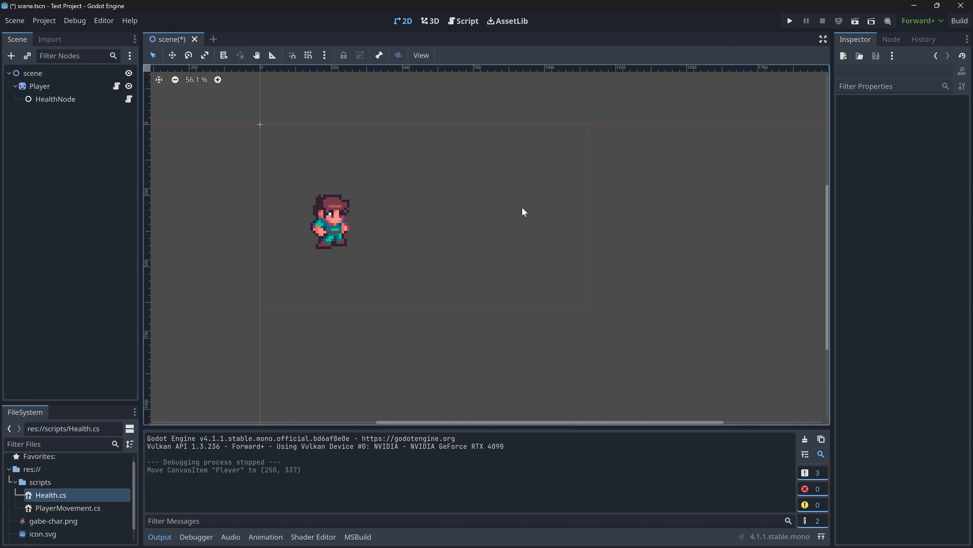
key("ctrl+s")
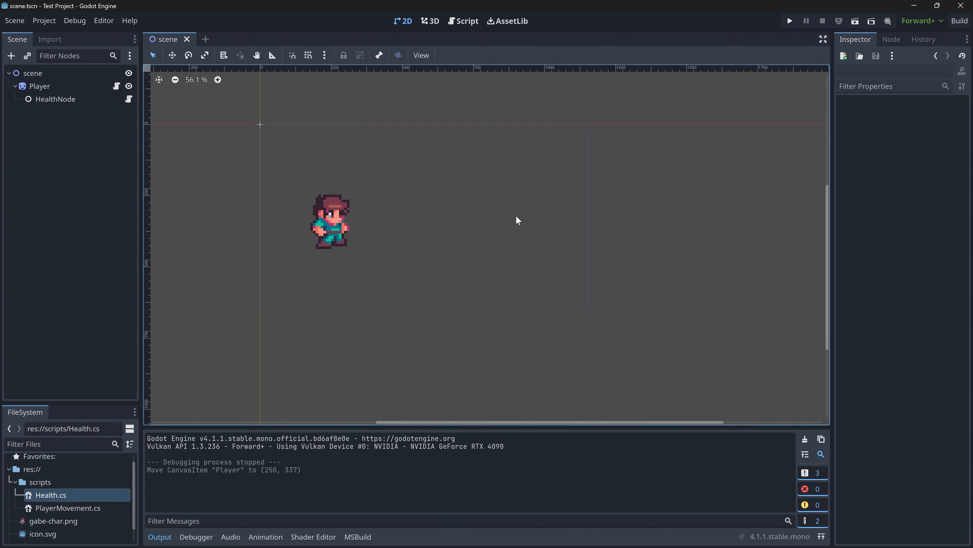
right_click(47, 86)
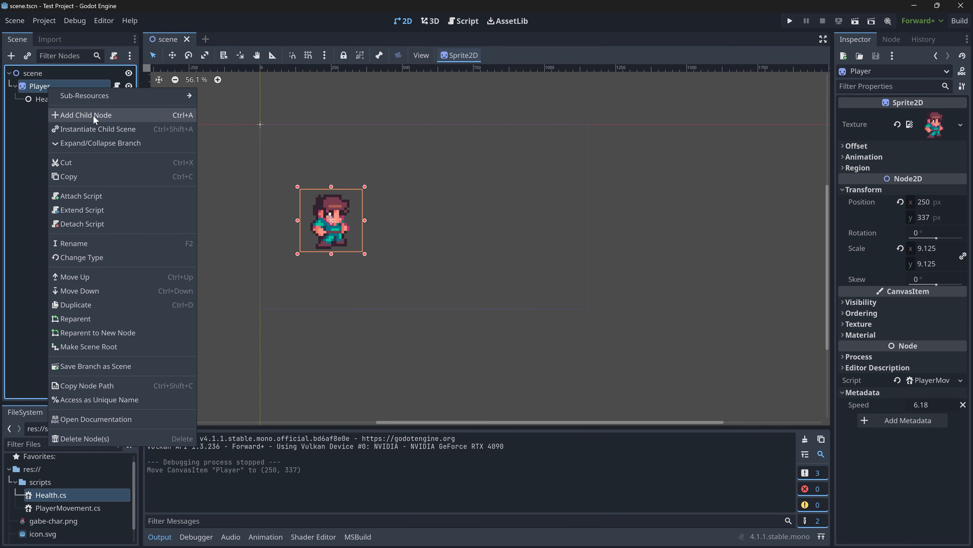
left_click(95, 115)
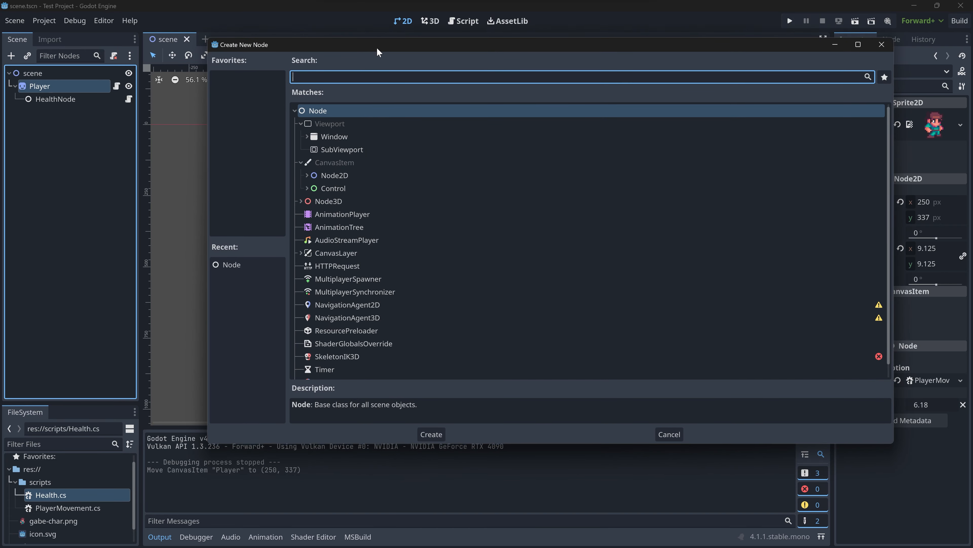
type("collisi")
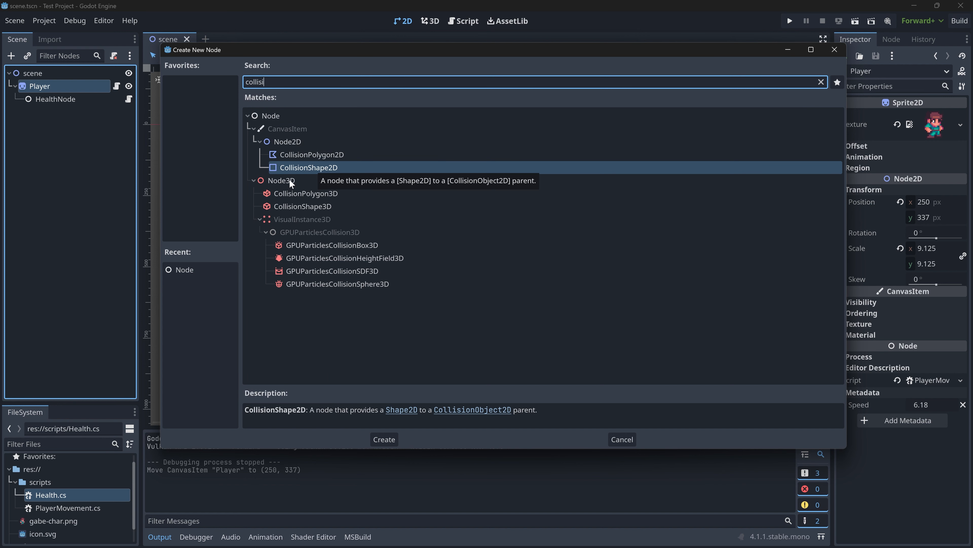
left_click(300, 156)
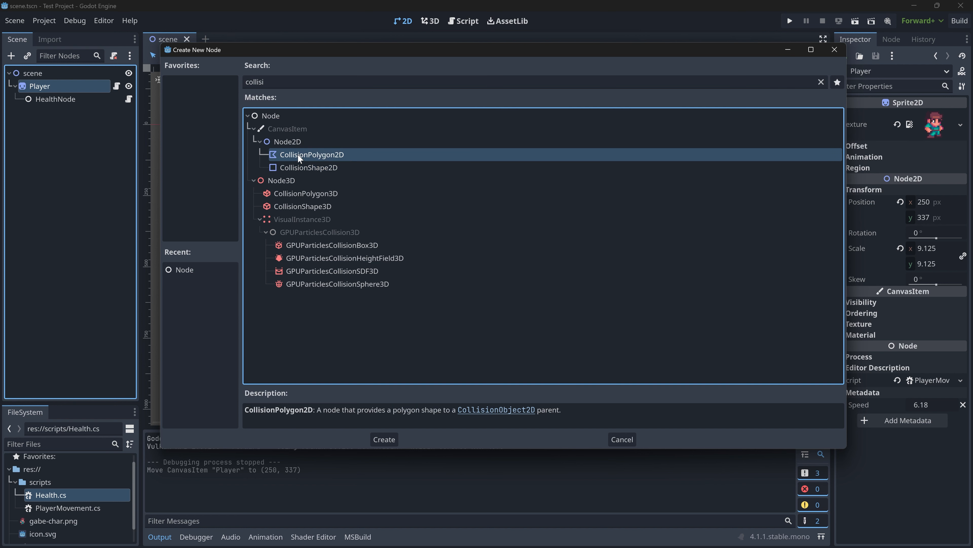
left_click(305, 169)
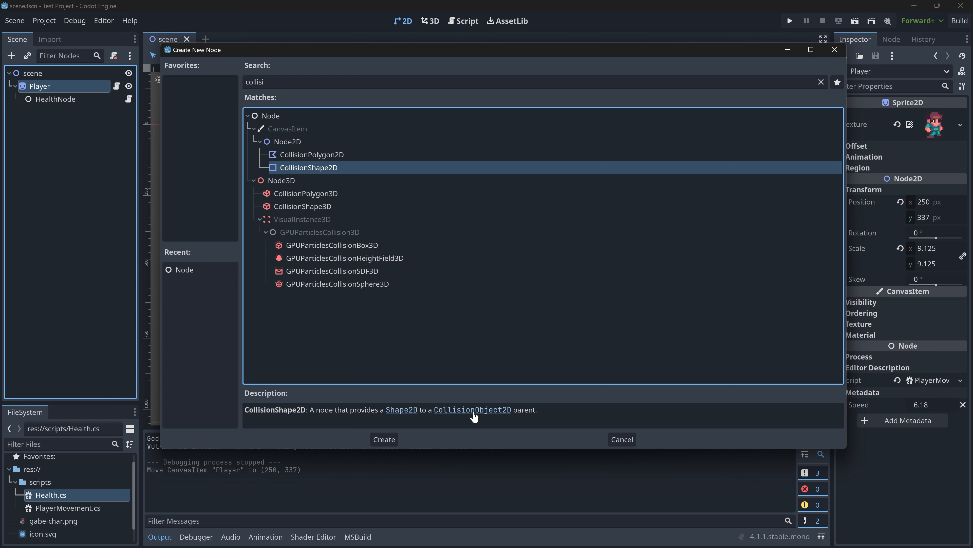
left_click(387, 441)
- Add a CharacterBody2D node under Player and make the CollisionShape2D node its child
mouse_move(119, 115)
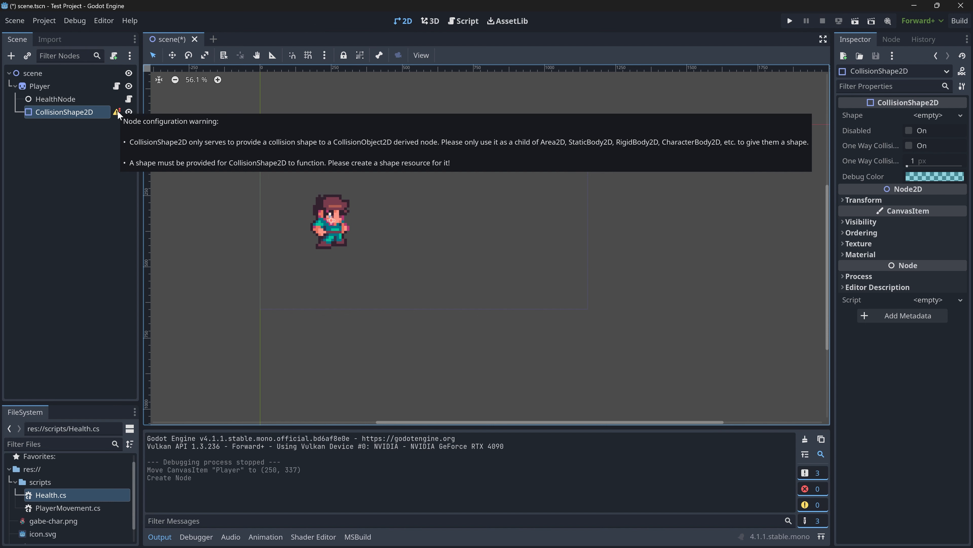
right_click(34, 88)
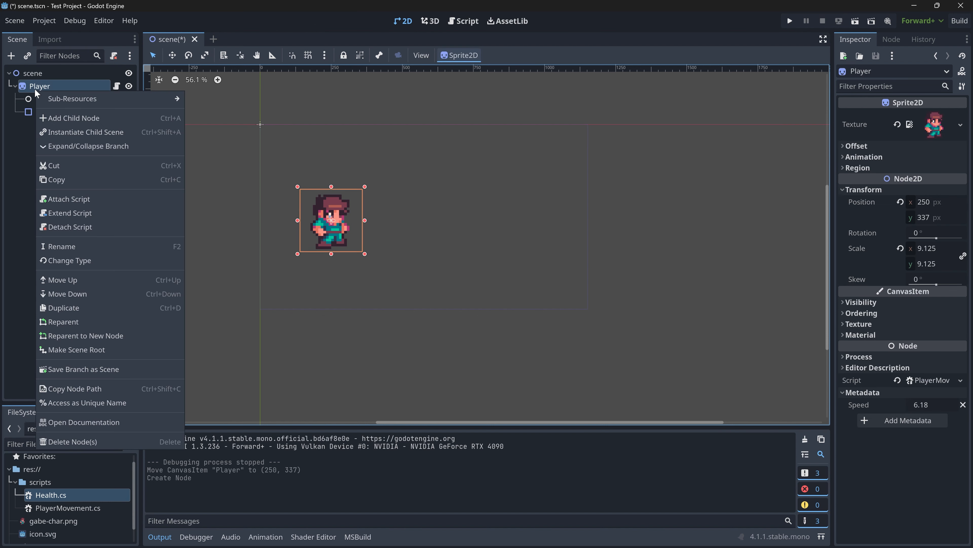
left_click(73, 110)
type("character")
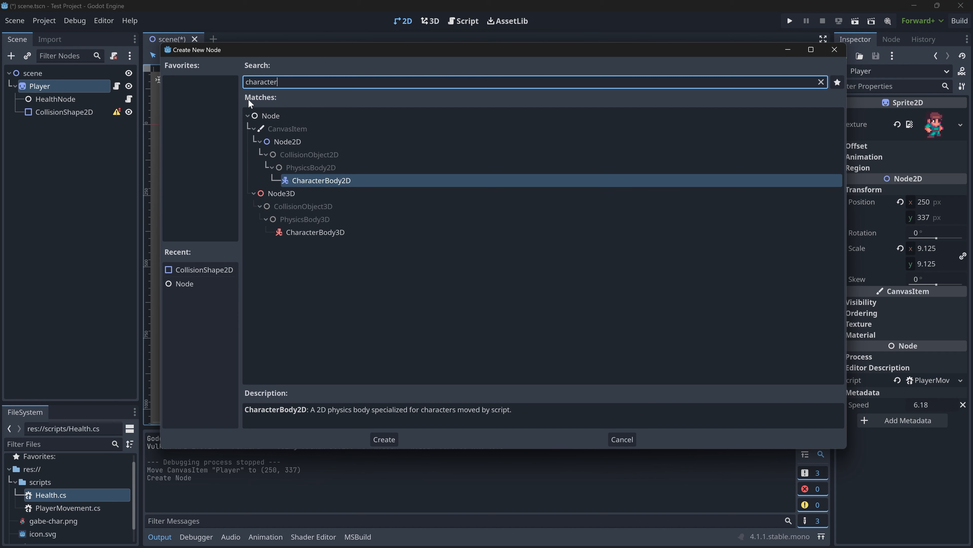
left_click(321, 180)
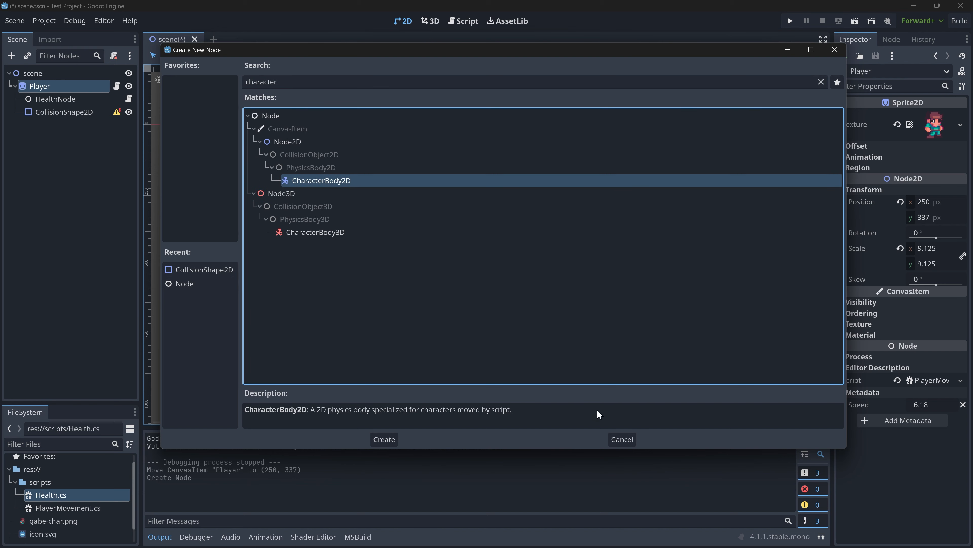
left_click(386, 442)
left_click_drag(63, 113, 73, 127)
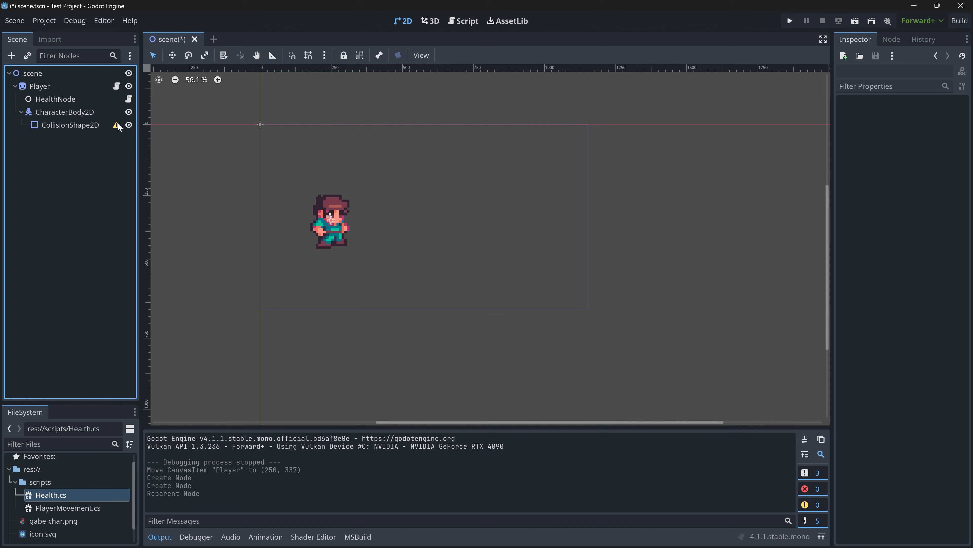
left_click(69, 126)
left_click(115, 157)
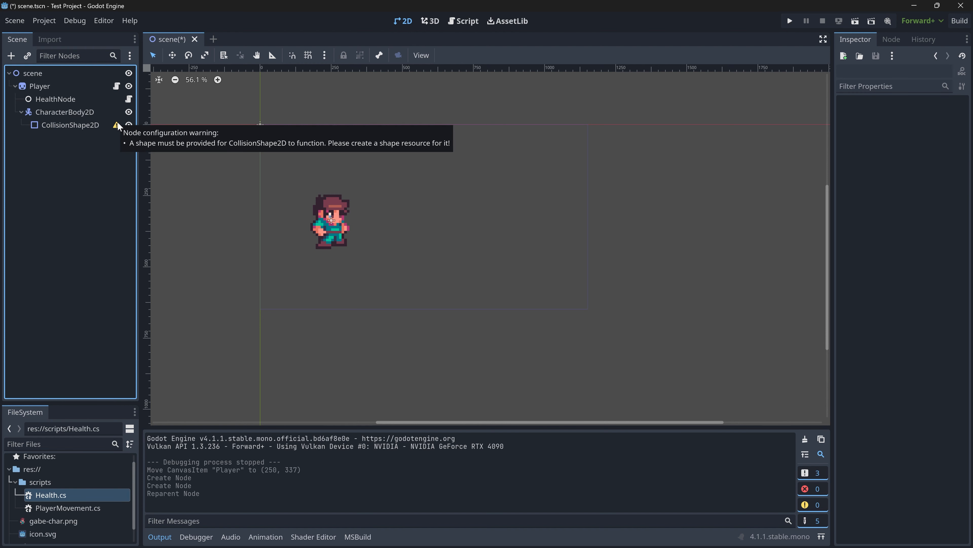
- Create a RectangleShape2D resource in res:// and save it as player_shape.tres
right_click(41, 469)
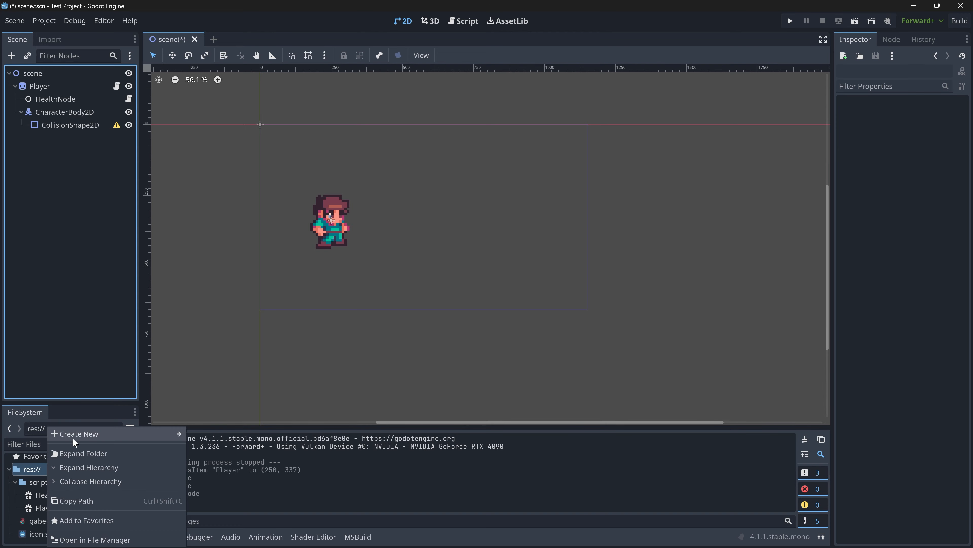
mouse_move(73, 438)
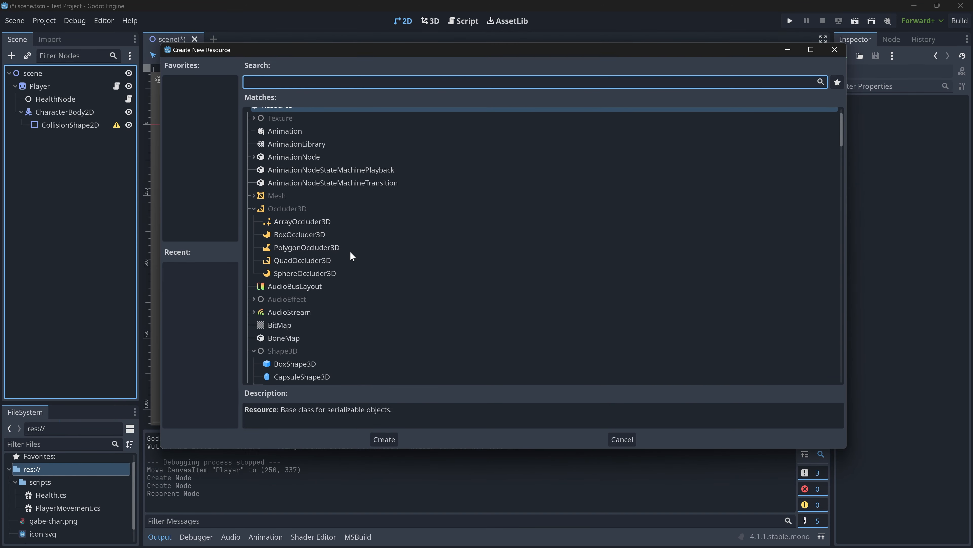
type("shape")
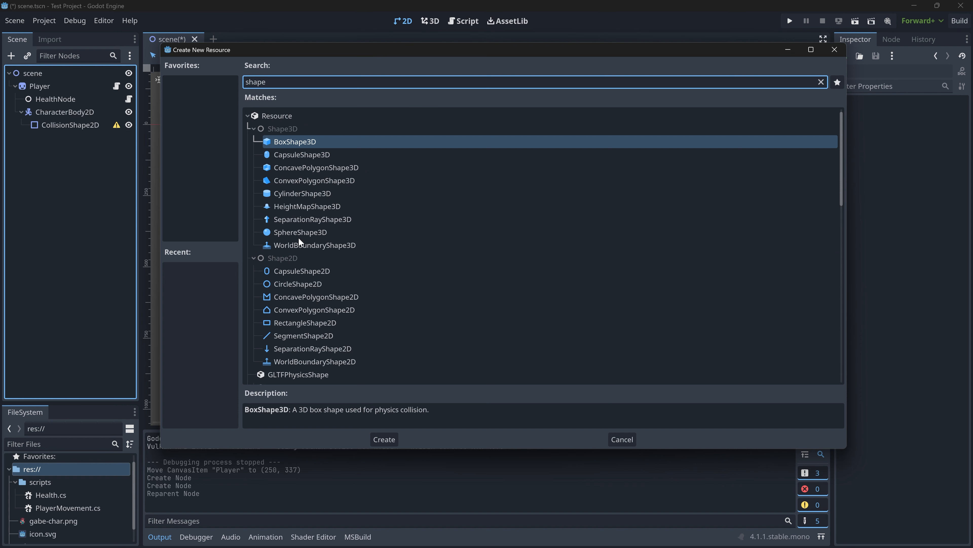
scroll(358, 309, "down", 1)
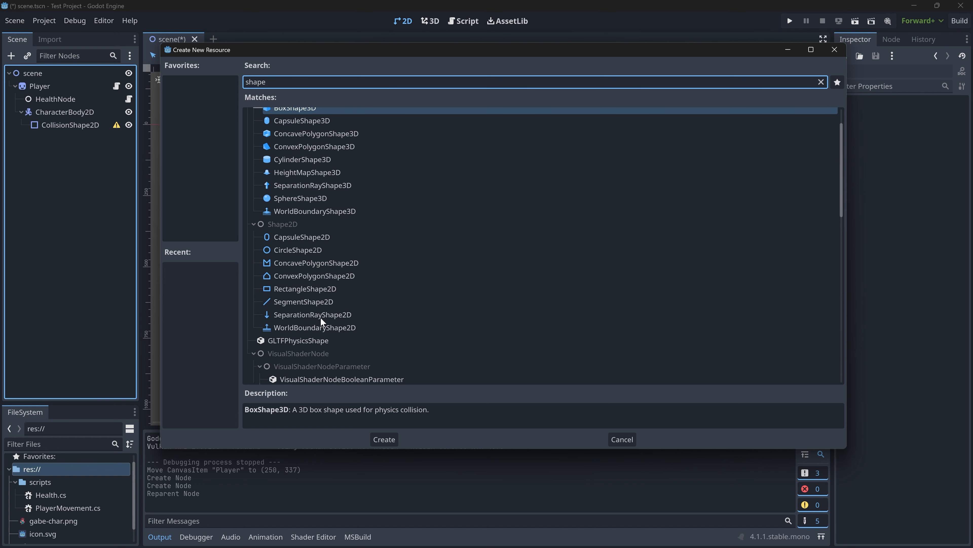
left_click(296, 290)
left_click(381, 440)
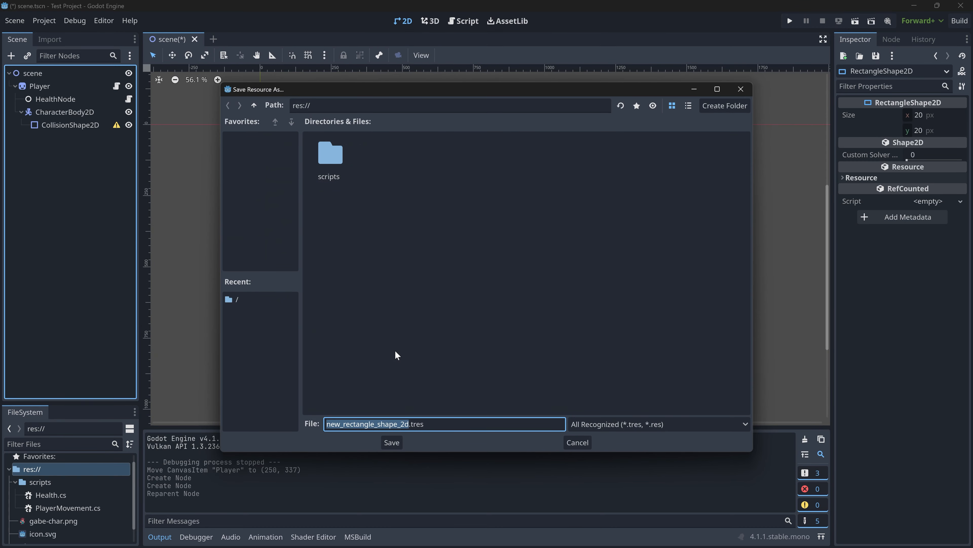
type("player_hitbox")
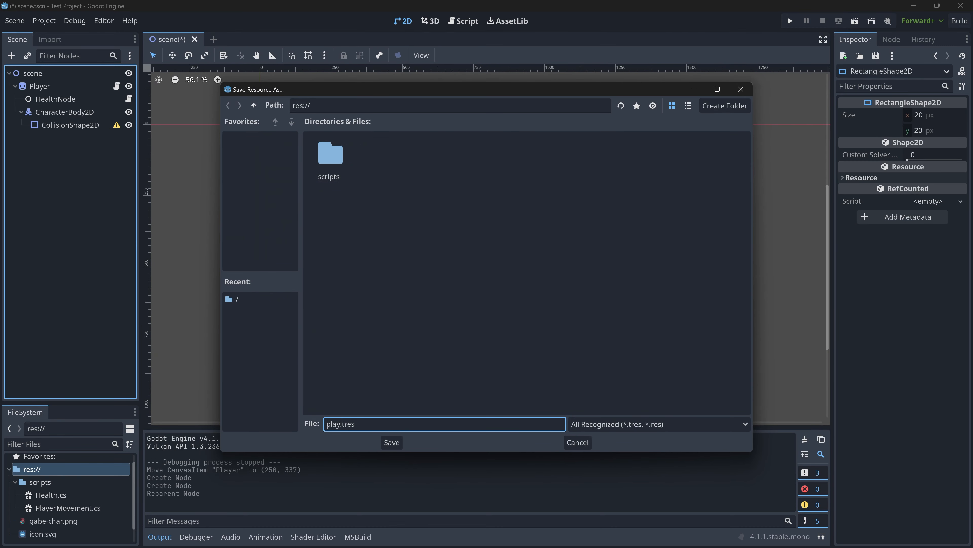
key("Return")
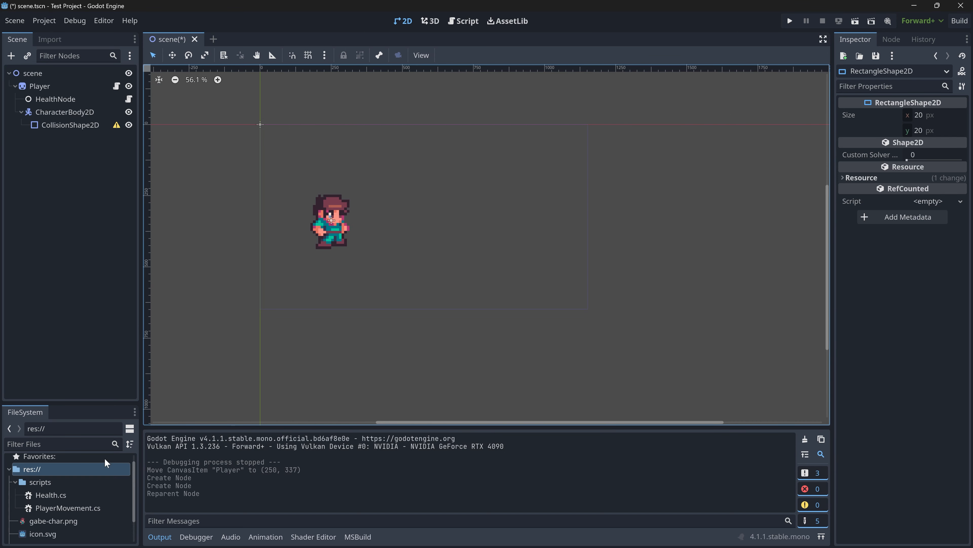
- Assign player_shape.tres as the Shape of the CollisionShape2D node
scroll(94, 456, "down", 2)
left_click(63, 125)
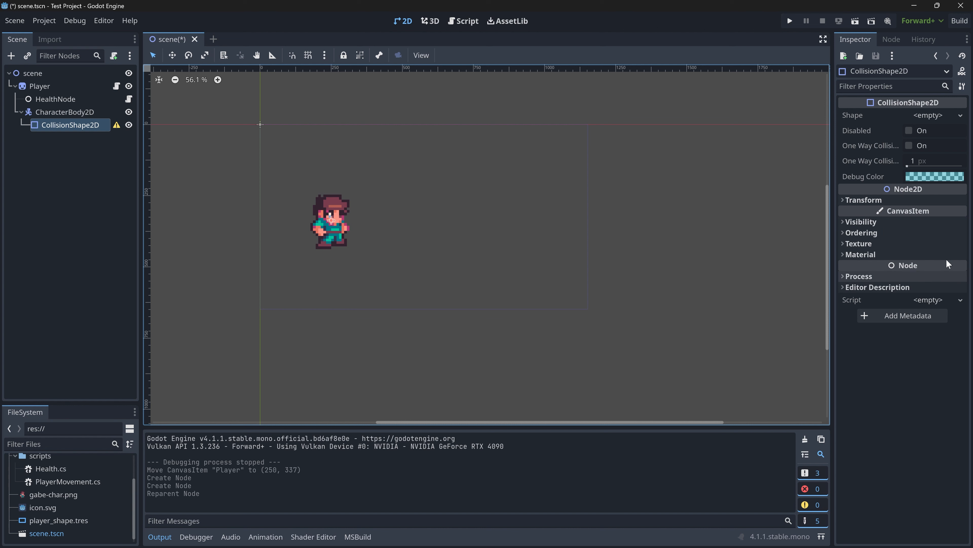
left_click_drag(62, 521, 928, 116)
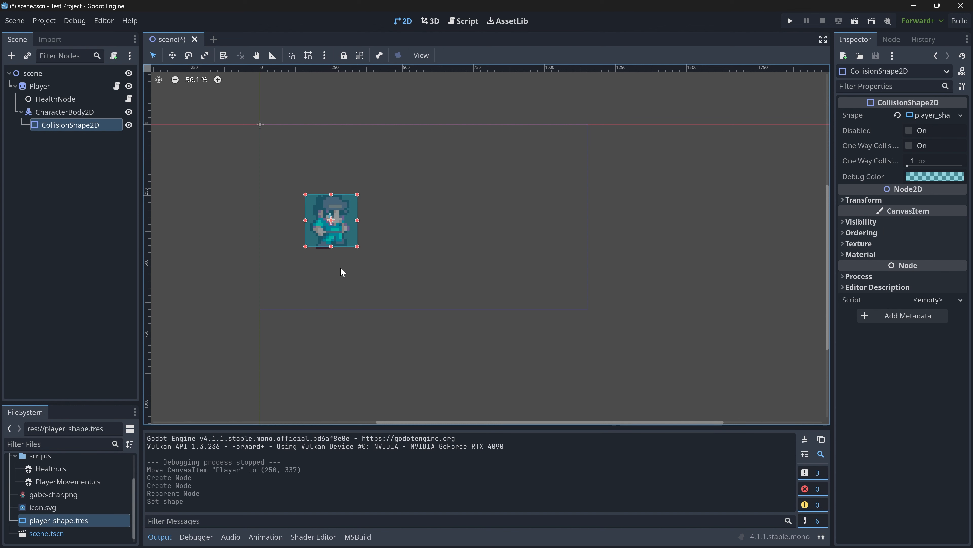
- Resize the collision rectangle in the 2D view so it fits closely around the player sprite
left_click_drag(331, 246, 331, 249)
left_click(395, 286)
left_click_drag(395, 286, 266, 155)
left_click(313, 148)
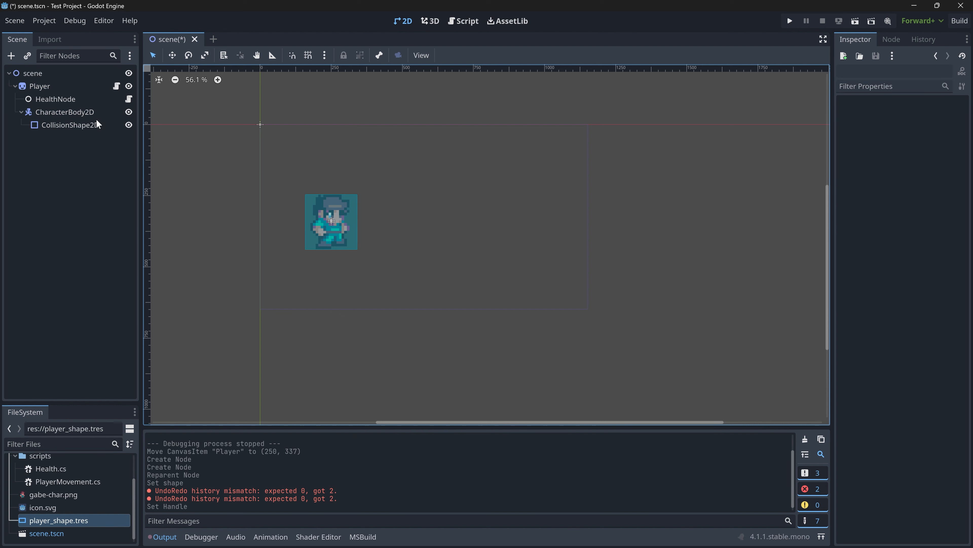
left_click(95, 123)
left_click_drag(358, 222, 314, 229)
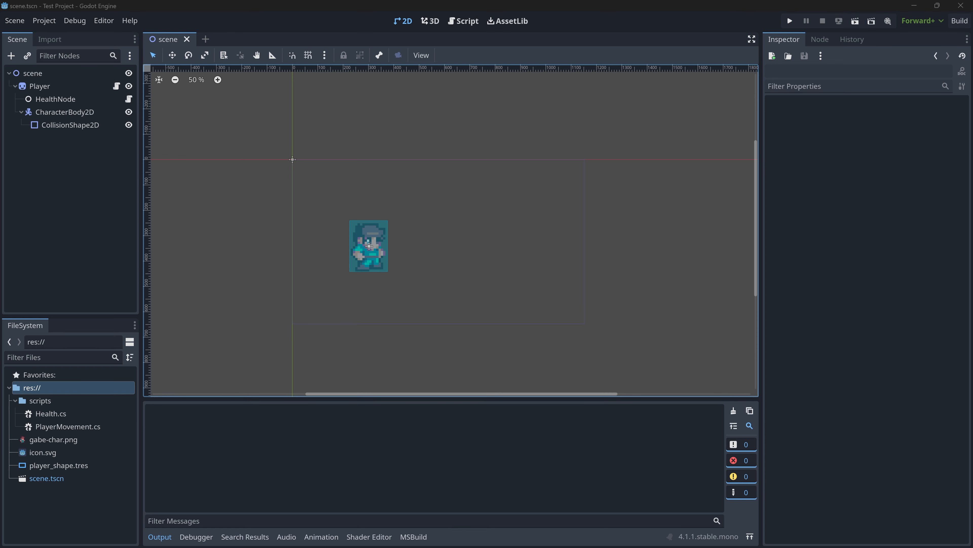
- Browse the built-in class reference, open the AnimatedTexture page and read through its description
left_click(455, 265)
key("F1")
left_click_drag(0, 149, 592, 2)
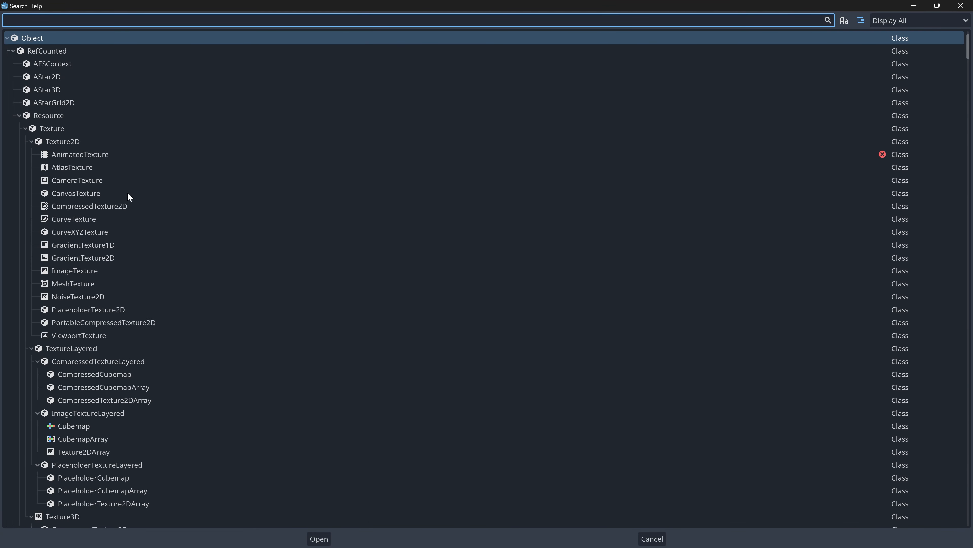
scroll(104, 255, "down", 10)
scroll(77, 363, "up", 10)
left_click(77, 154)
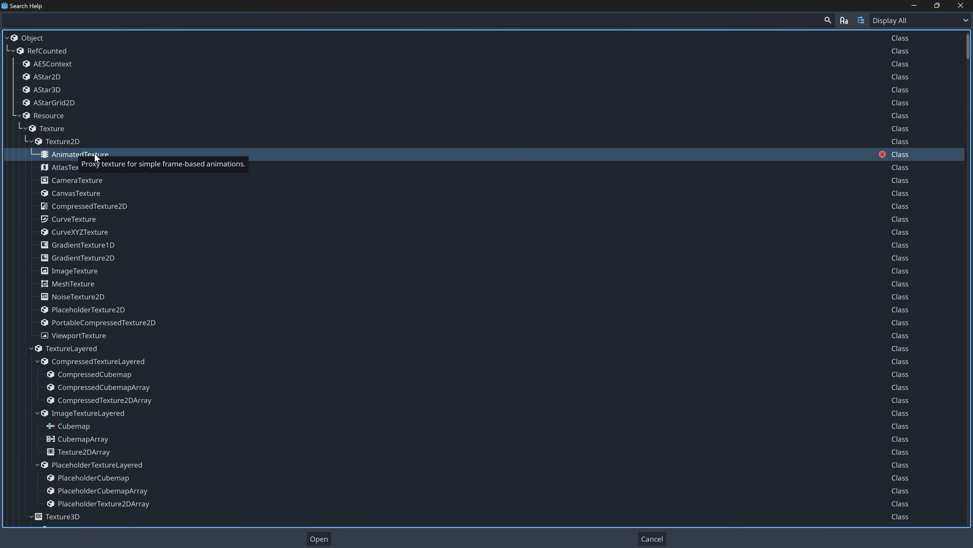
double_click(78, 154)
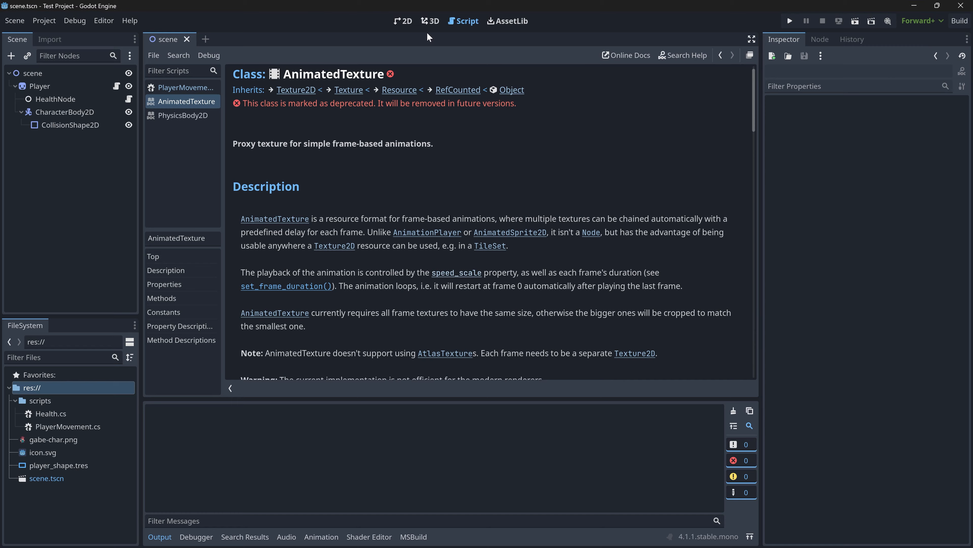
scroll(337, 125, "down", 4)
scroll(338, 230, "up", 4)
scroll(324, 223, "down", 10)
scroll(308, 216, "up", 3)
scroll(308, 216, "up", 8)
- Review the PlayerMovement script, from its class declaration and _Ready method to the key checks and MoveTowards method
left_click(170, 88)
scroll(467, 218, "down", 3)
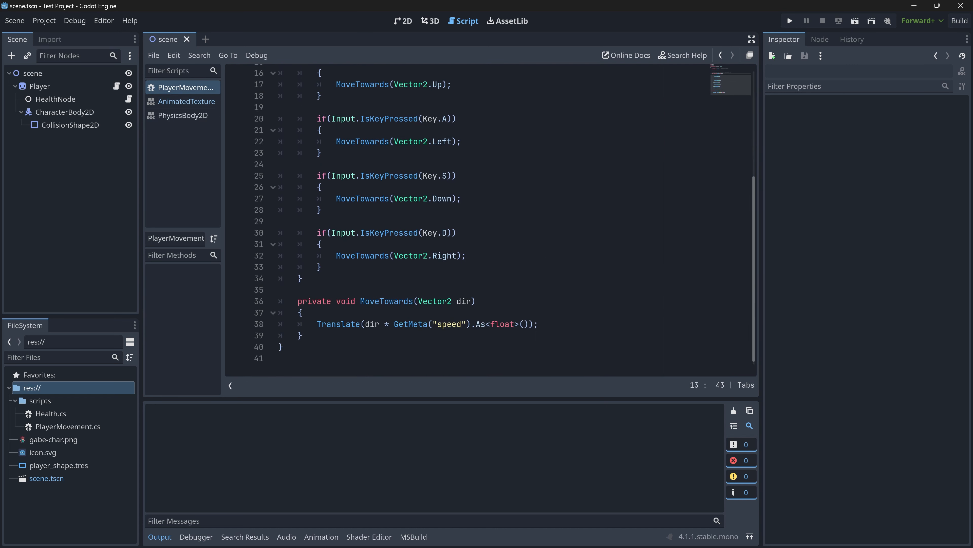
scroll(467, 219, "up", 5)
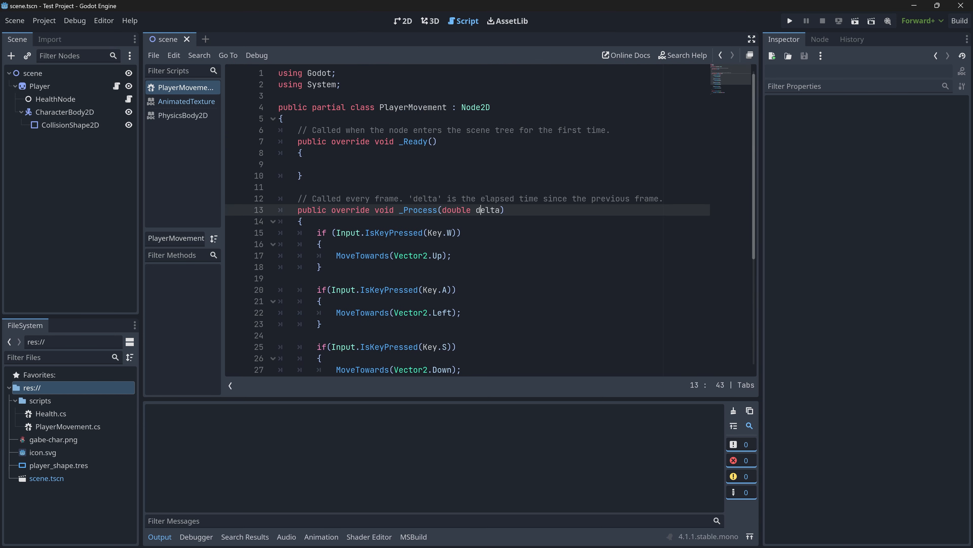
scroll(468, 219, "down", 5)
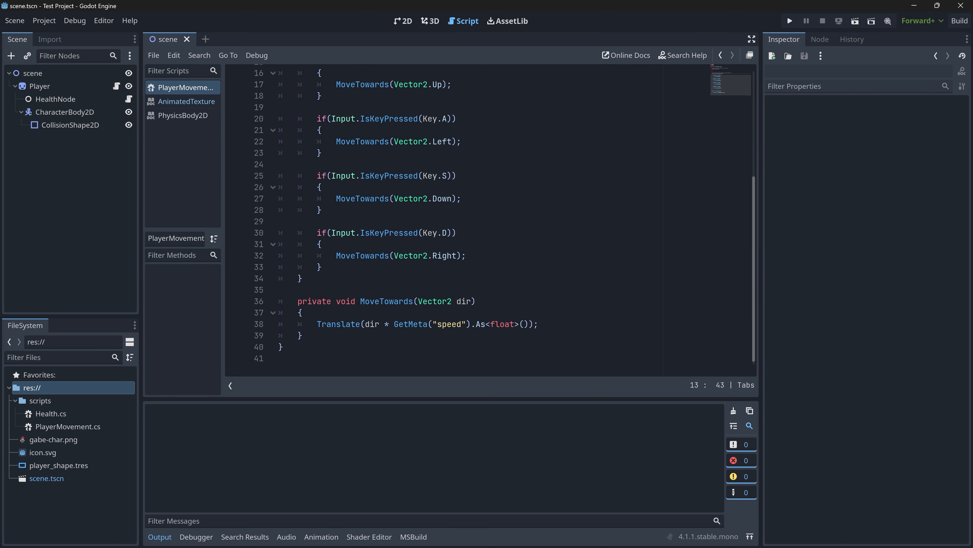
left_click(403, 22)
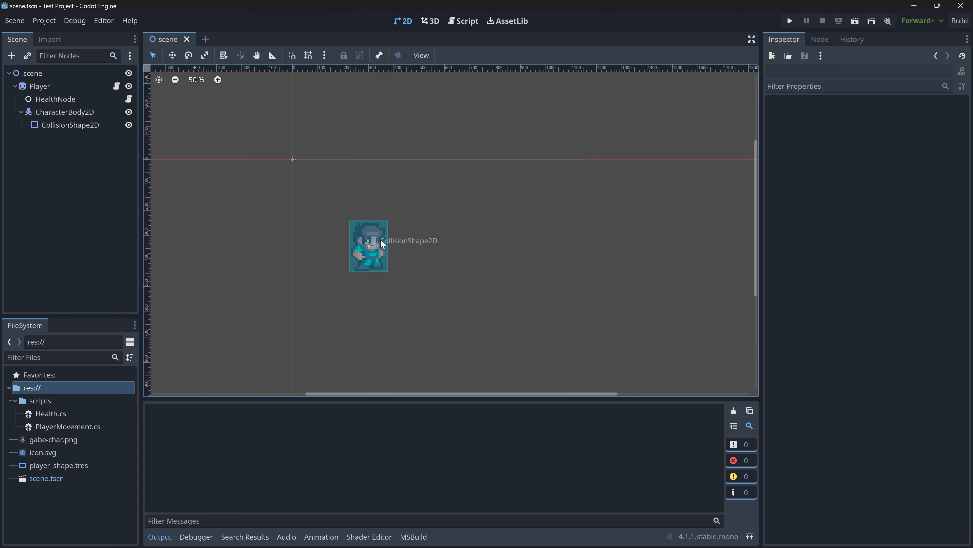
left_click(472, 21)
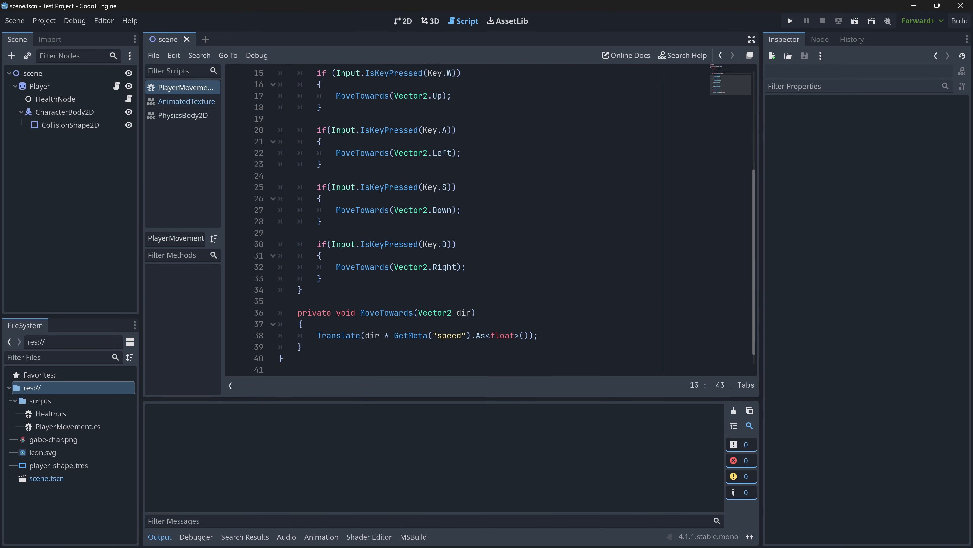
scroll(467, 230, "up", 5)
left_click(322, 244)
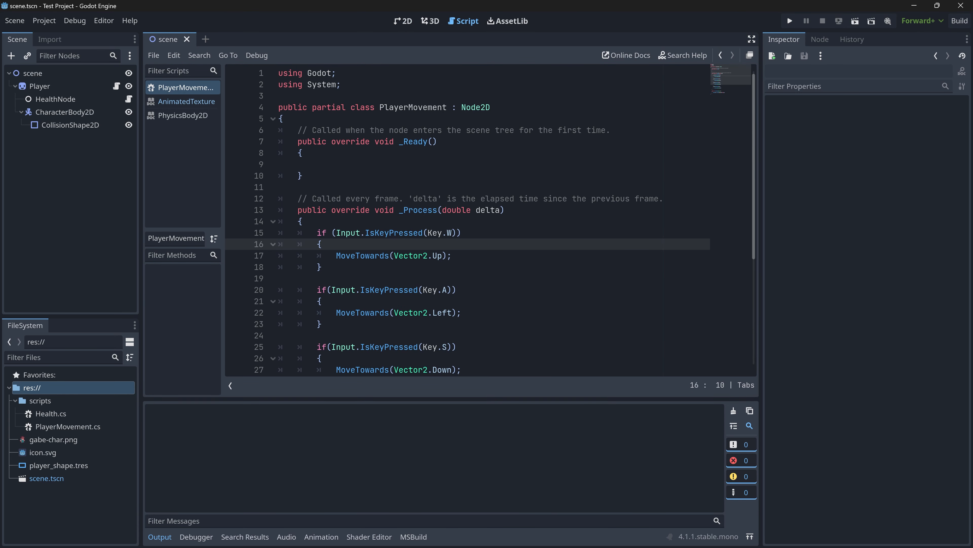
left_click(303, 175)
left_click(279, 164)
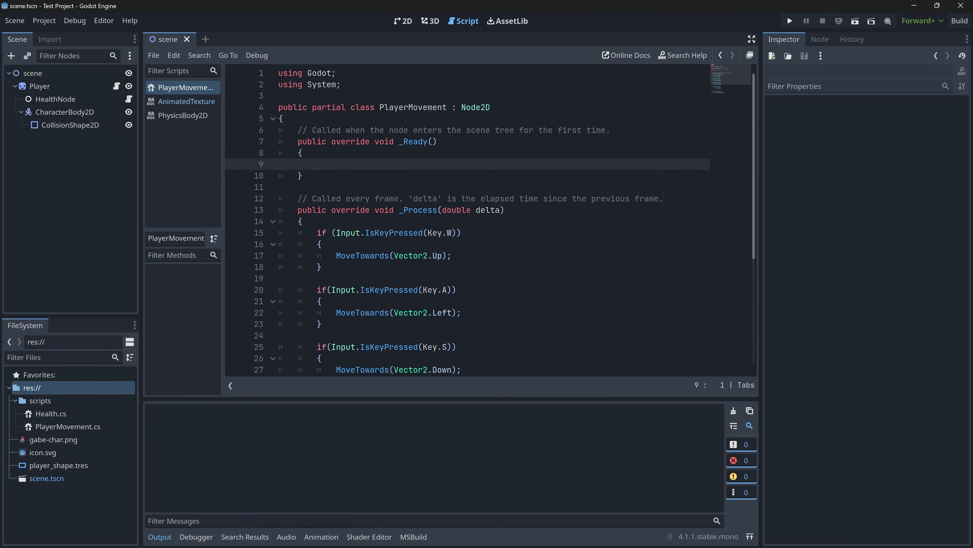
left_click(279, 96)
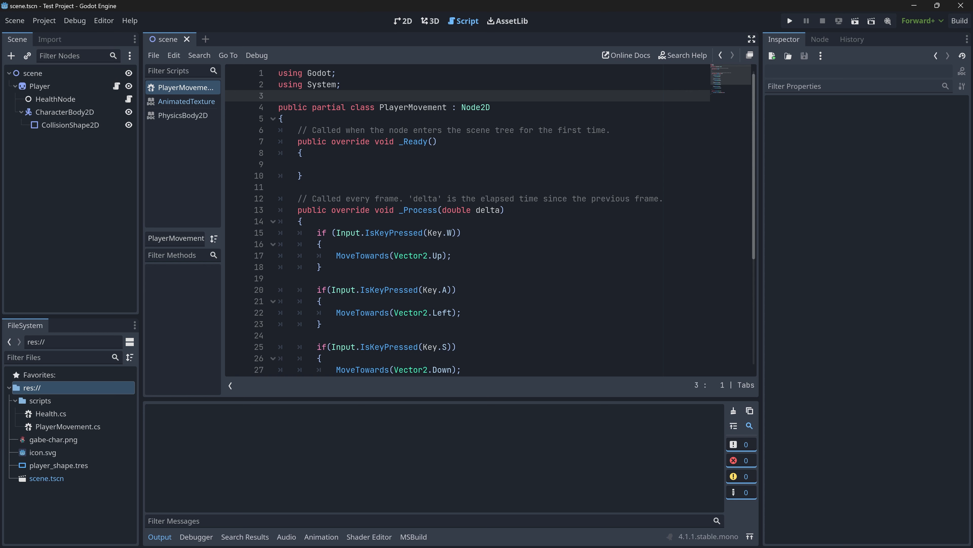
right_click(327, 156)
left_click(63, 402)
left_click(325, 164)
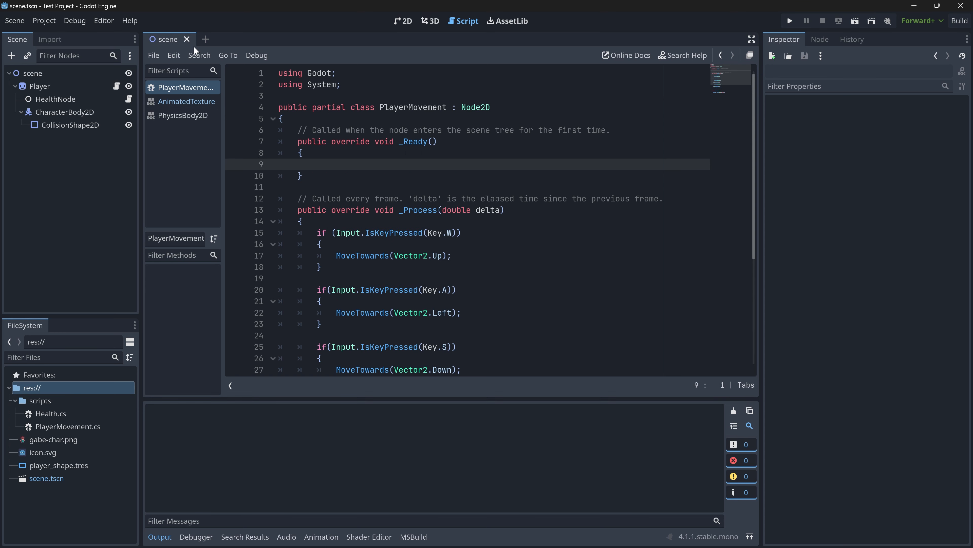
- Replace HealthNode's script with a new GDScript file at res://HealthNode.gd based on the Node: Default template
left_click(402, 20)
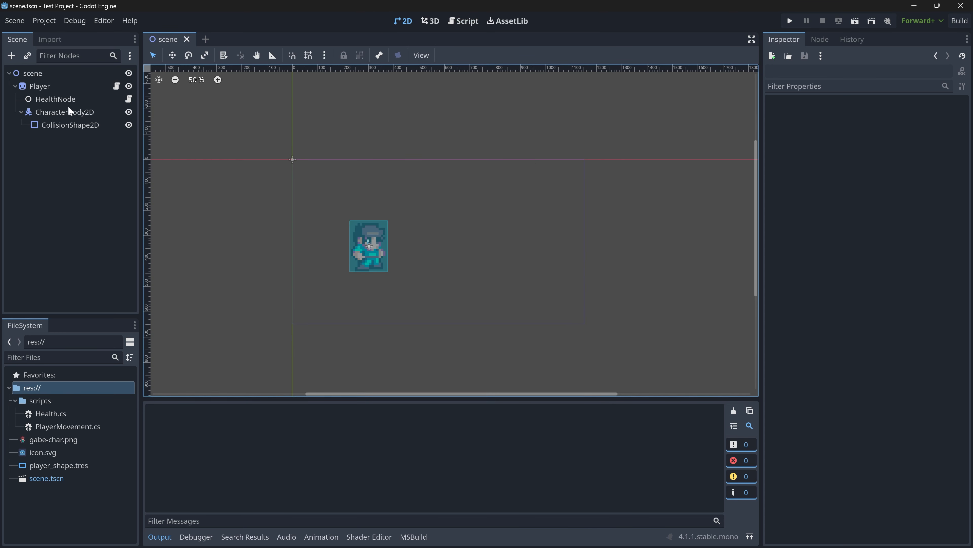
left_click(53, 99)
left_click(860, 232)
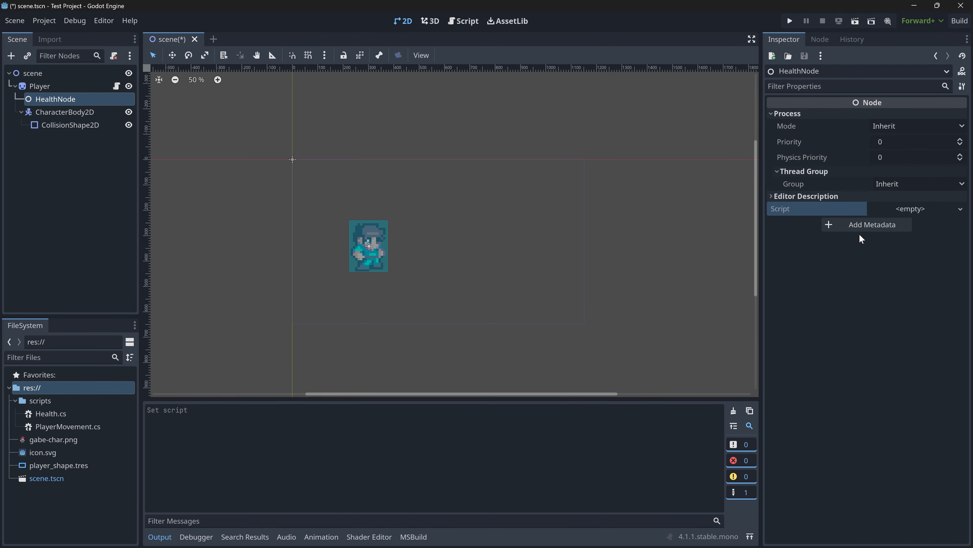
left_click(929, 208)
left_click(928, 223)
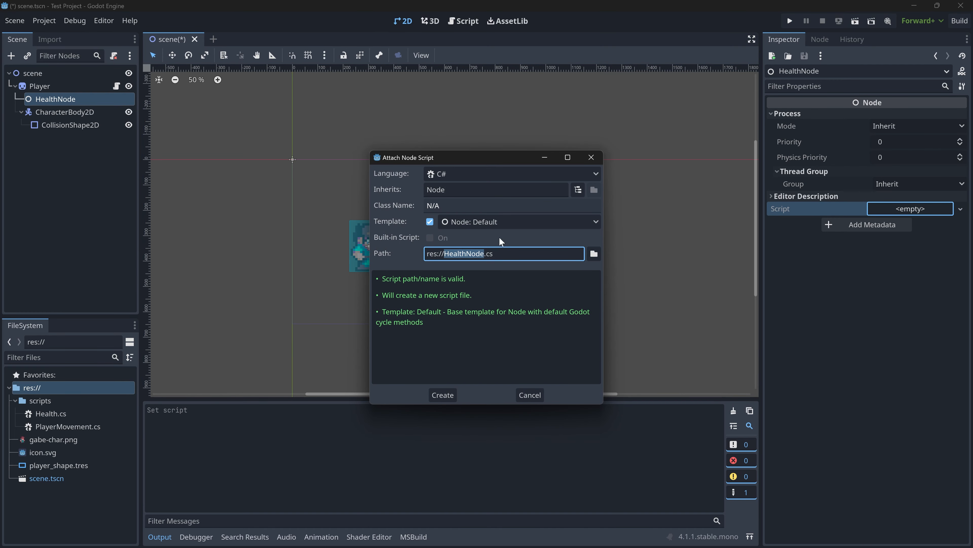
left_click(452, 173)
left_click(456, 189)
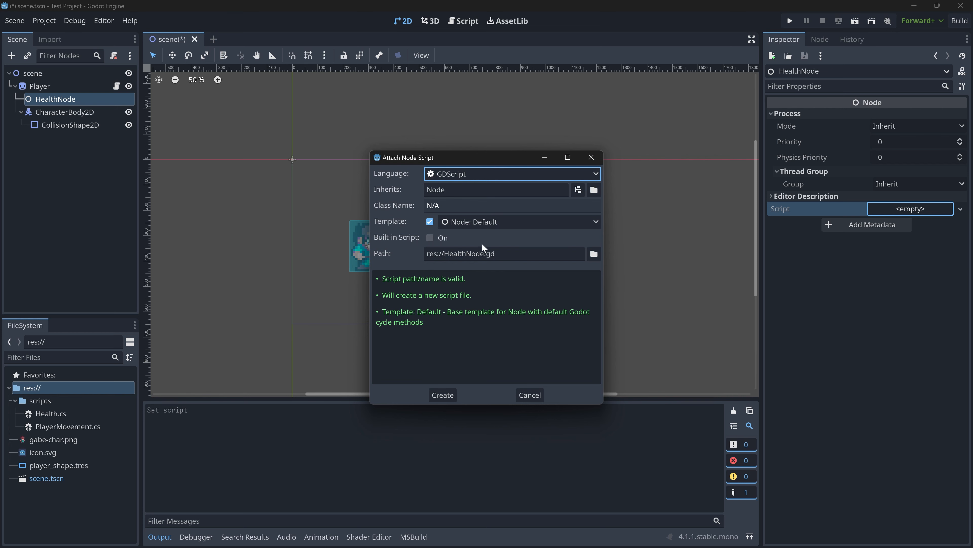
left_click(443, 395)
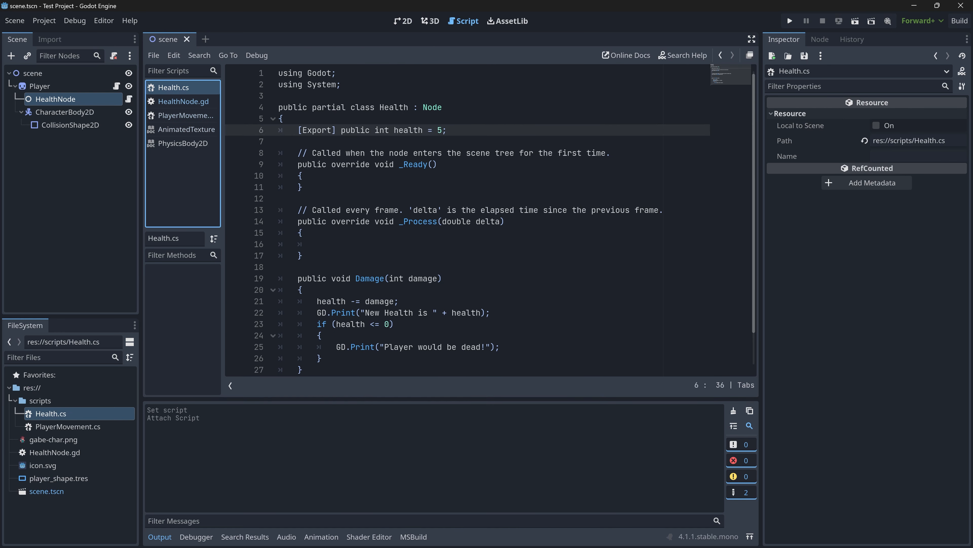
- Declare the variable health = 5 on line 3 of HealthNode.gd, modelled on the exported variable in Health.cs
left_click(278, 96)
left_click(283, 119)
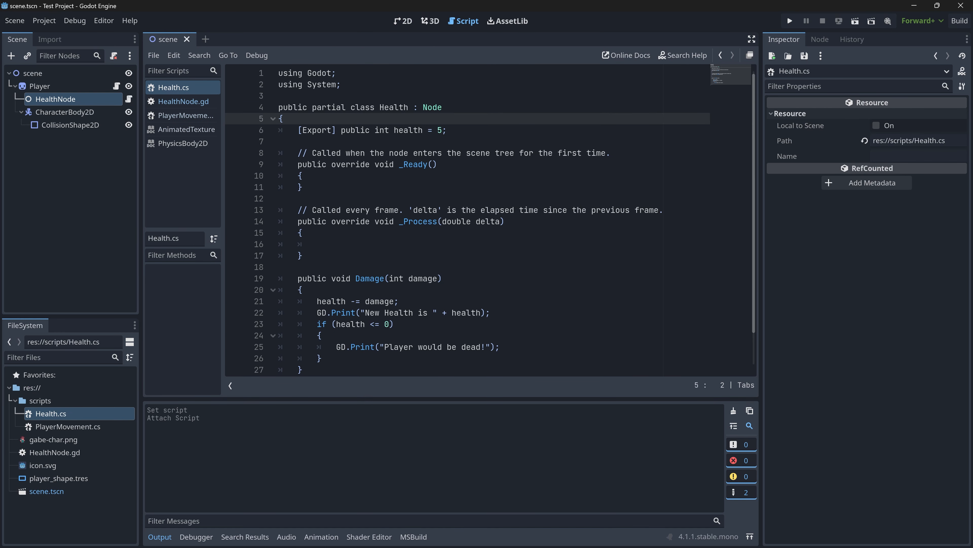
left_click_drag(448, 131, 298, 131)
left_click(448, 130)
left_click(176, 104)
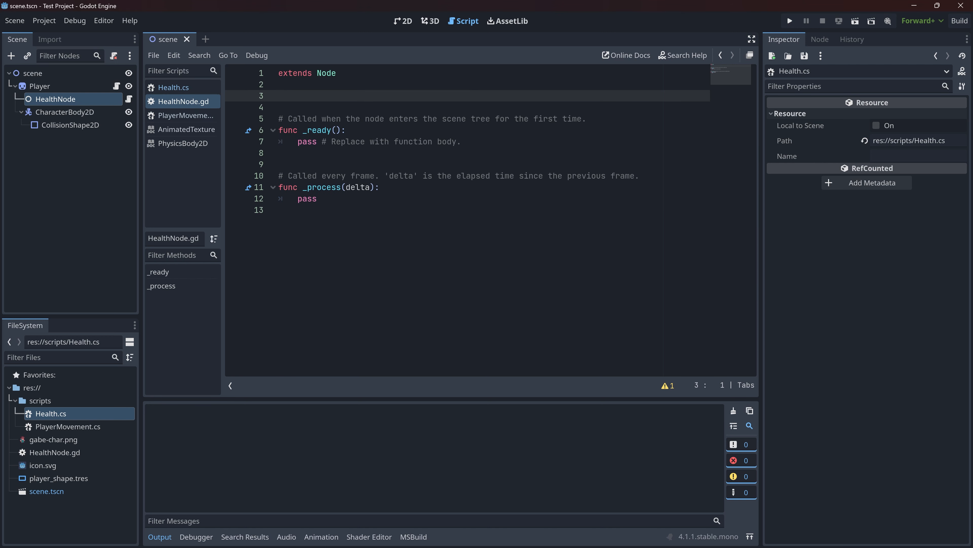
type("var health = 5")
key("Home")
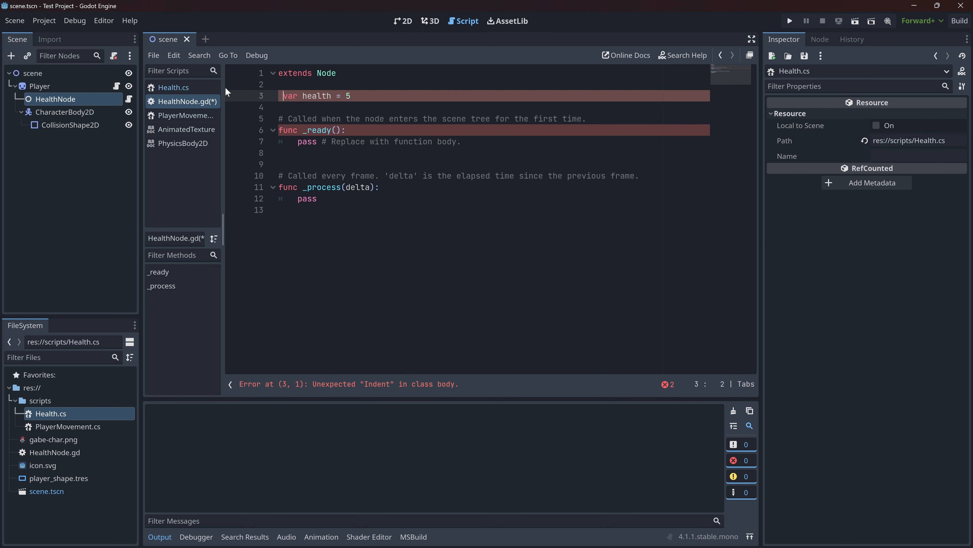
left_click(279, 84)
left_click(279, 95)
type("@export")
key("Return")
key("End")
key("ctrl+s")
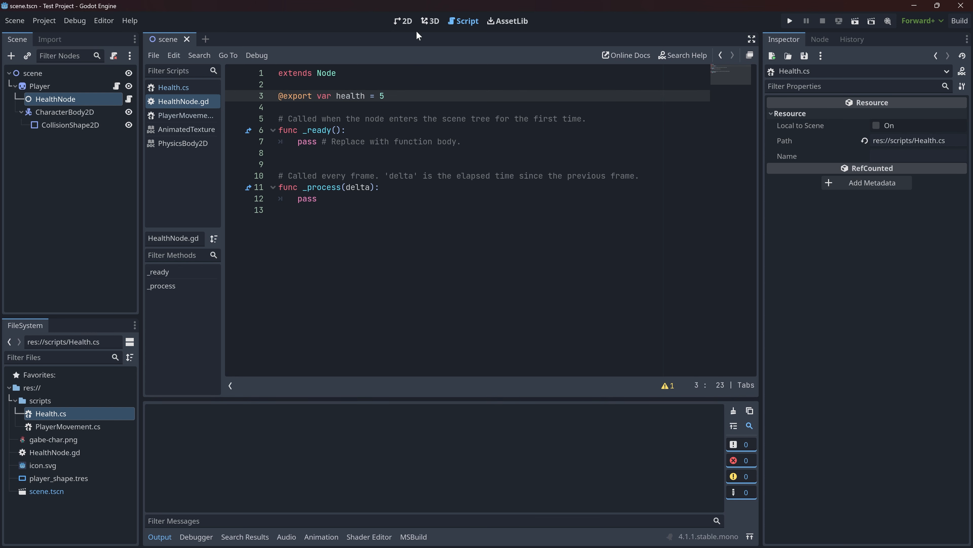
- Check the exported Health property of HealthNode among its node properties
left_click(404, 20)
left_click(61, 99)
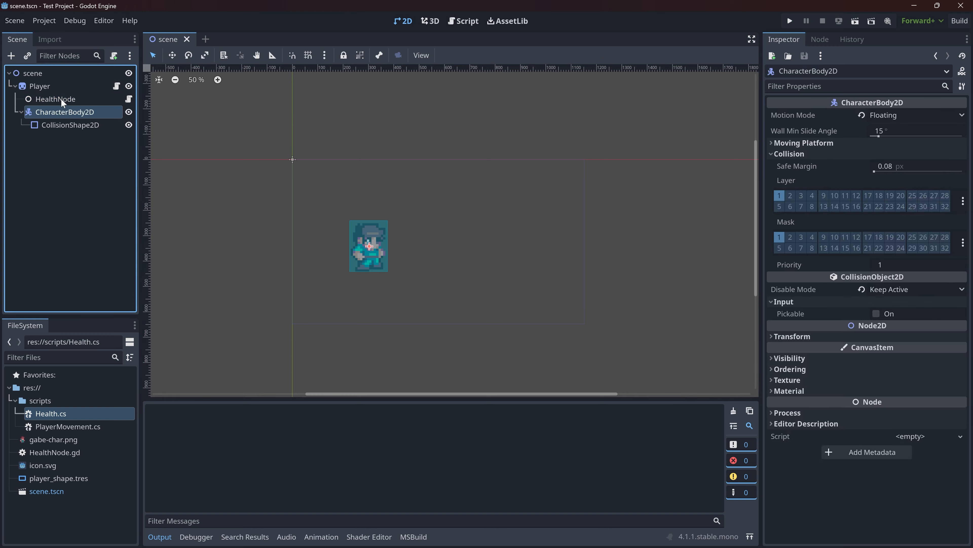
left_click(905, 115)
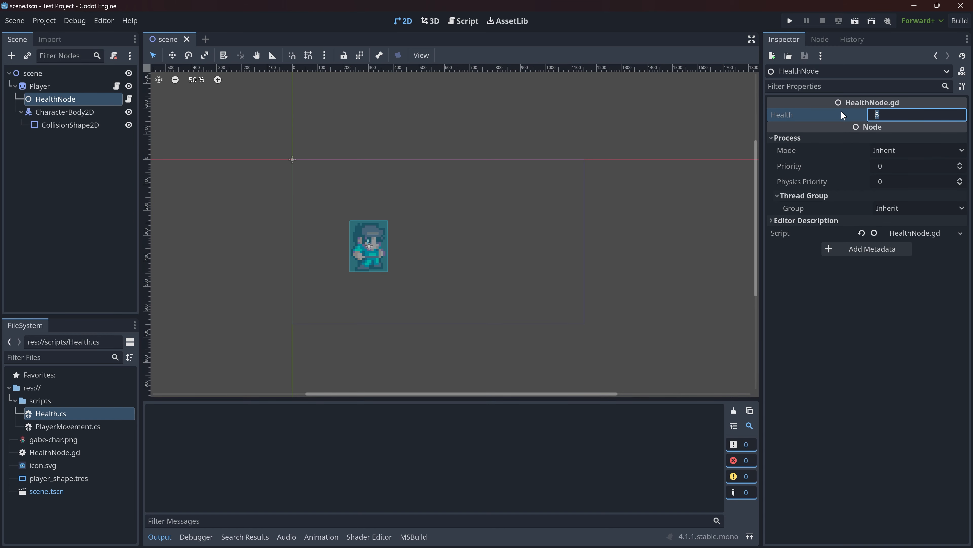
- Consult the Damage method in Health.cs and add the function header func damage(damage): at the end of HealthNode.gd
left_click(464, 21)
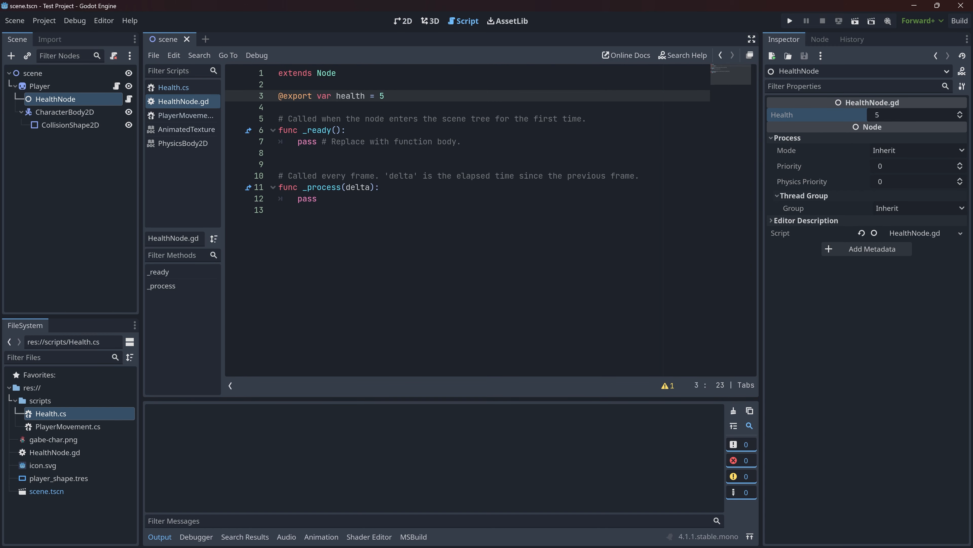
left_click(173, 88)
scroll(467, 220, "down", 1)
left_click_drag(291, 233, 322, 336)
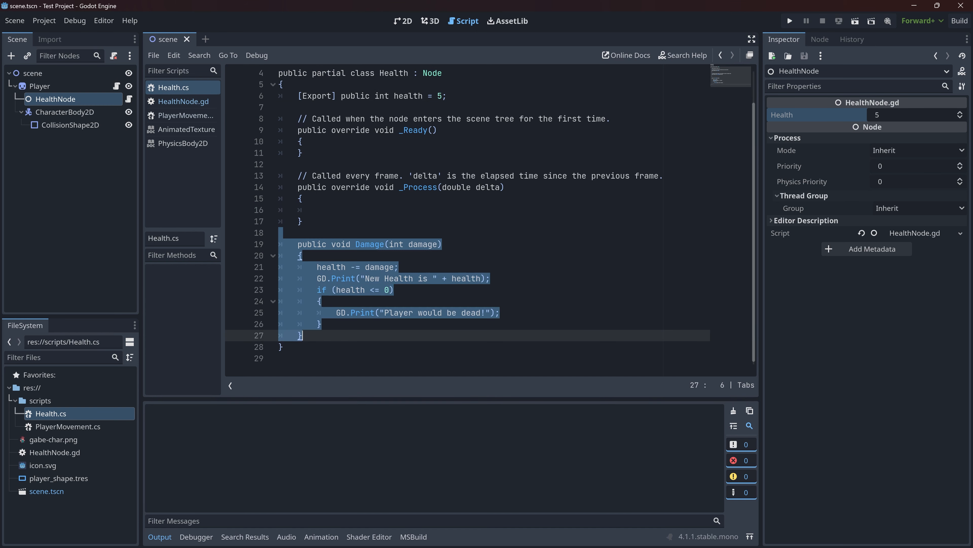
left_click(322, 324)
left_click(168, 101)
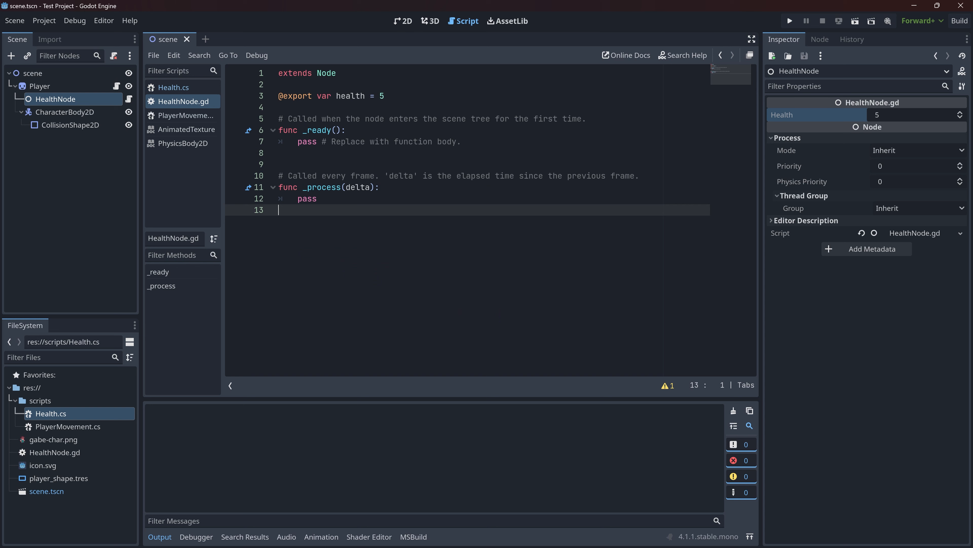
key("Return")
type("func")
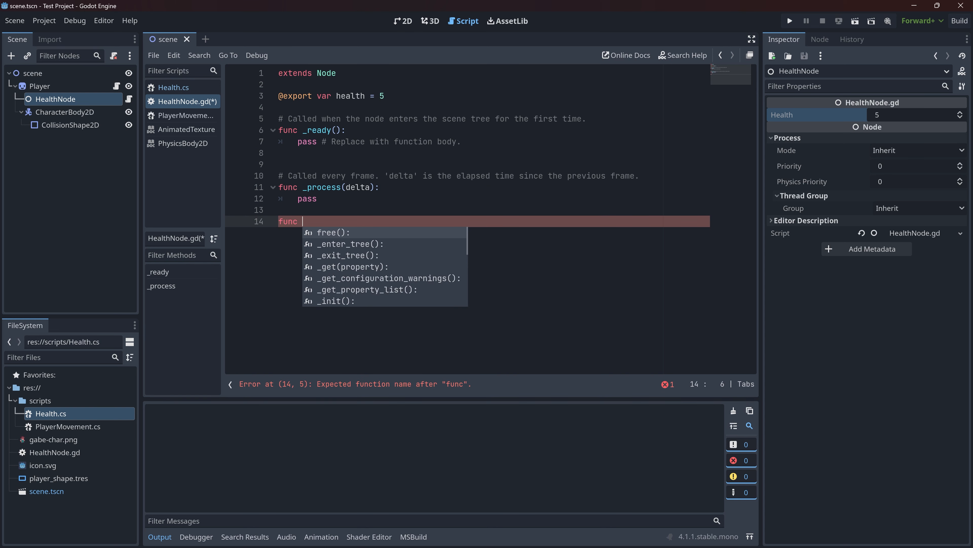
key("Escape")
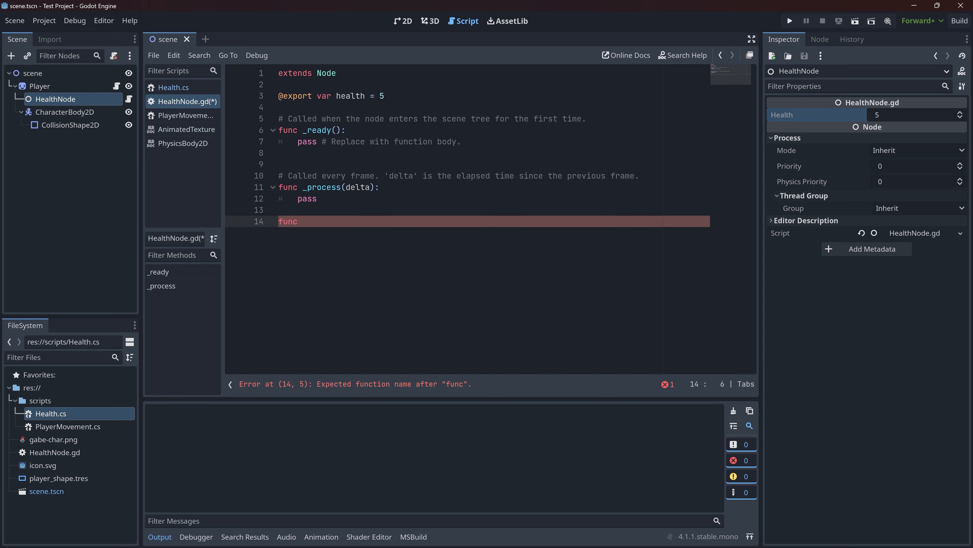
type("damage(damage):")
key("Return")
type("if(")
key("BackSpace")
key("BackSpace")
key("BackSpace")
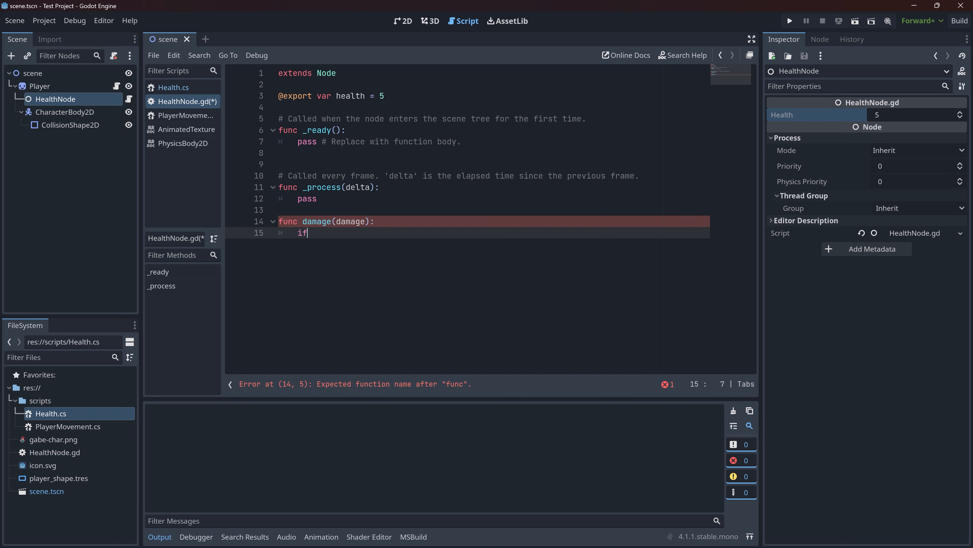
type("if(")
key("BackSpace")
key("BackSpace")
key("BackSpace")
- Copy the body of the Damage method in Health.cs into the damage function of HealthNode.gd
left_click(173, 87)
left_click(178, 101)
type("health -= damage; GD.Print(\"New Health is \" + health); if (health <= 0) { \tGD.Print(\"Player would be dead!\"); }")
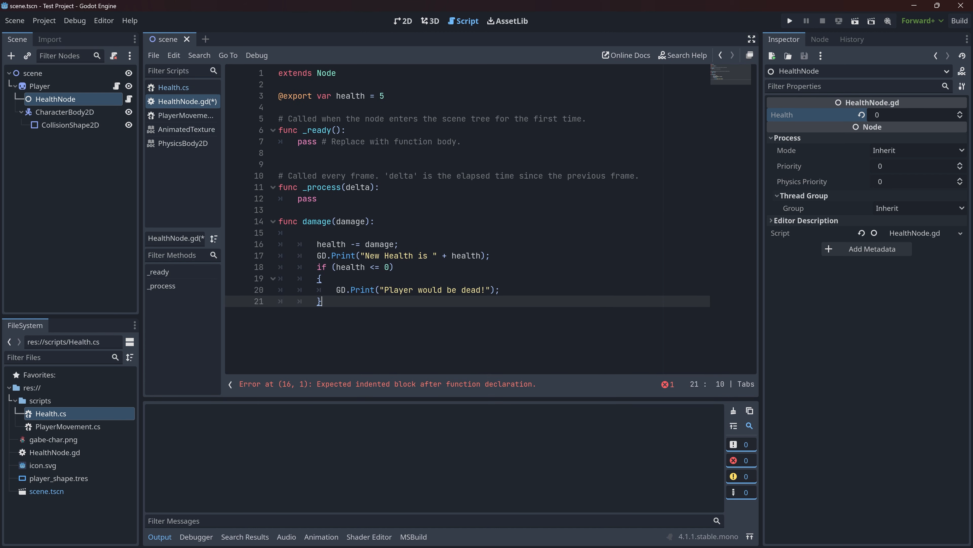
- Remove the blank line and the extra indentation so the pasted code sits one level inside the damage function
key("shift+Up")
key("shift+Up")
key("shift+Up")
key("shift+Up")
key("shift+Up")
key("shift+Tab")
key("Up")
key("Delete")
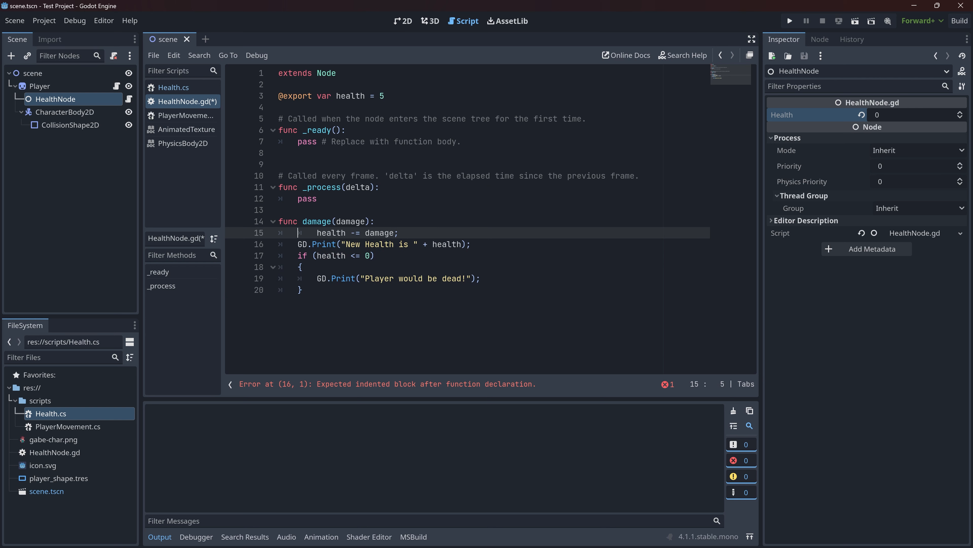
key("Delete")
key("Delete")
type("h")
key("Right")
key("Right")
key("Right")
key("Right")
key("Right")
key("Right")
key("Right")
key("Right")
key("Right")
key("Right")
key("Right")
left_click(361, 233)
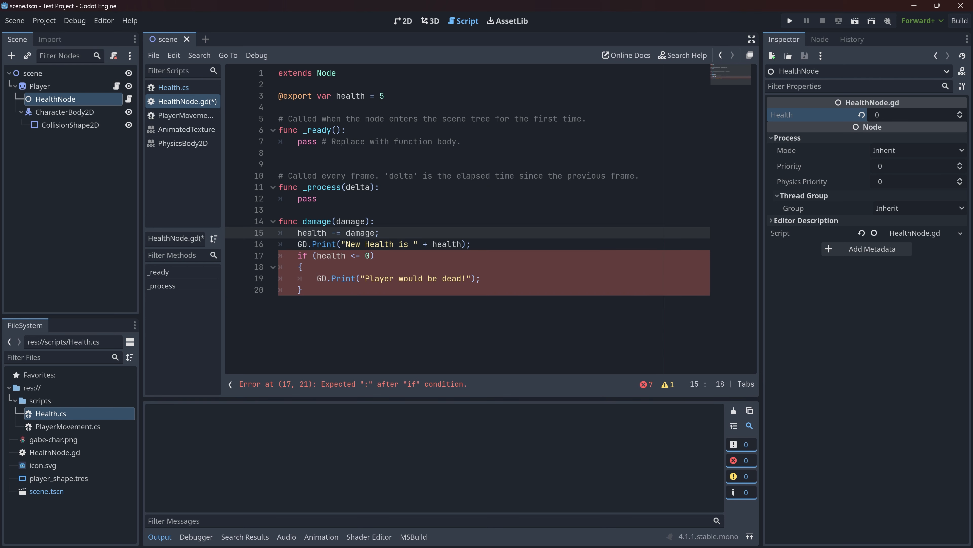
- Change GD.Print to print in the "New Health is " line of the damage function
double_click(302, 244)
key("Delete")
key("Delete")
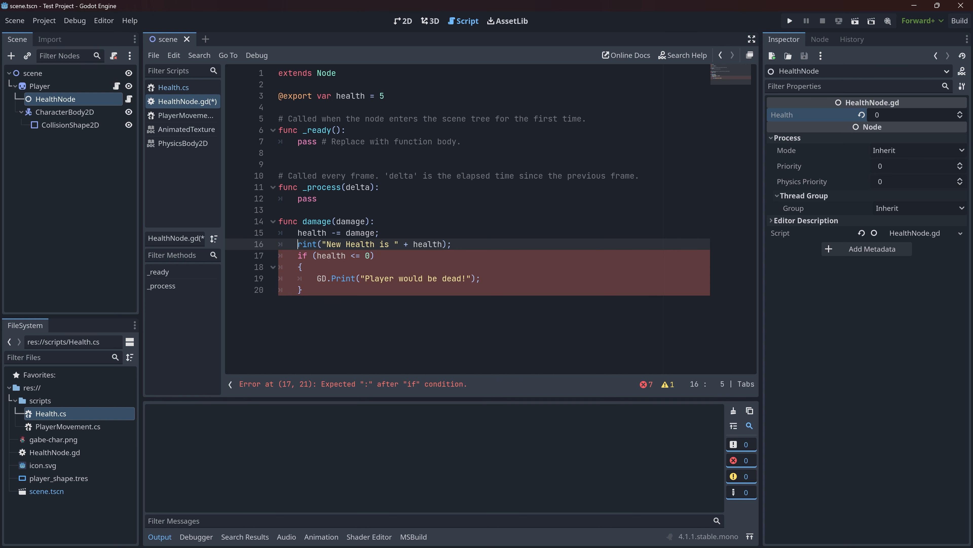
key("Delete")
type("p")
left_click(368, 210)
- Convert the health <= 0 condition to GDScript syntax by removing its braces and ending the if line with a colon
left_click(326, 267)
key("BackSpace")
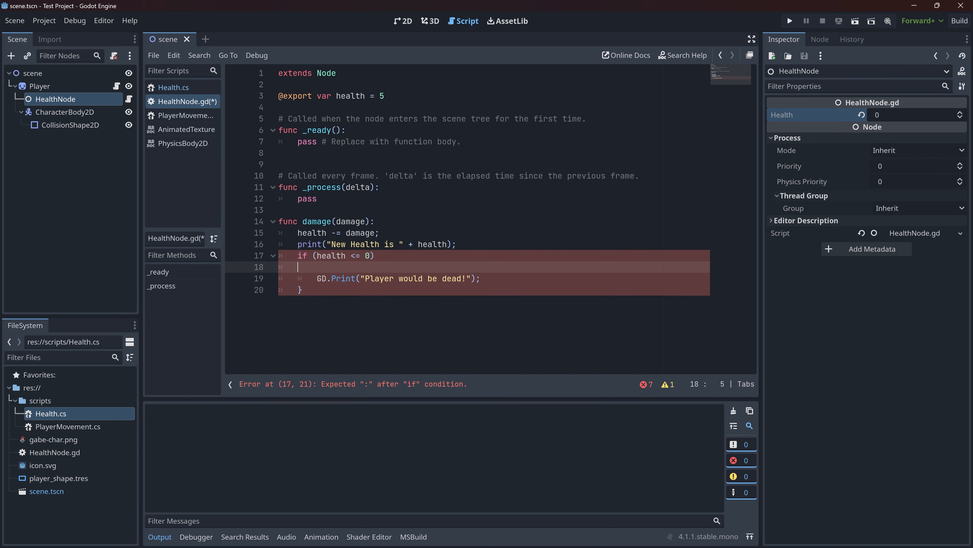
key("BackSpace")
key("BackSpace")
type(":")
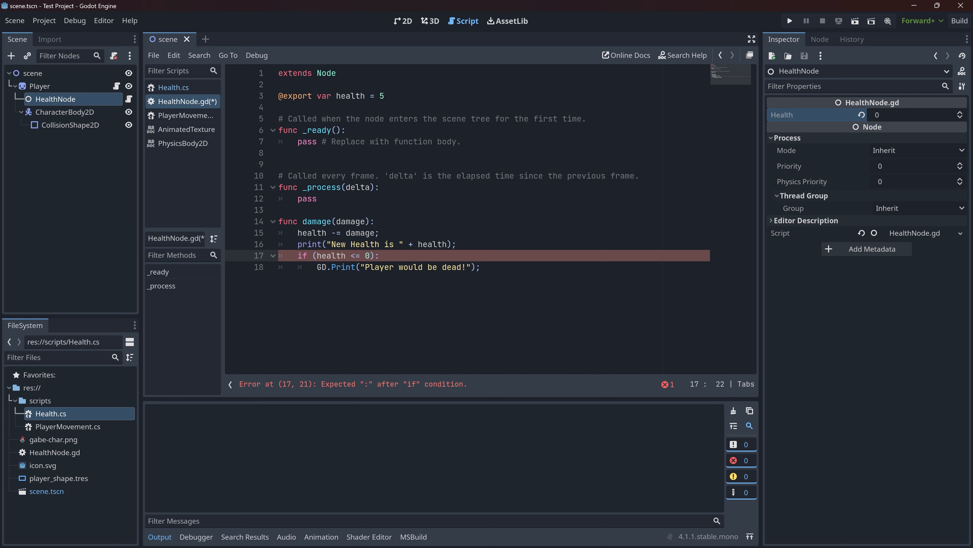
left_click(481, 267)
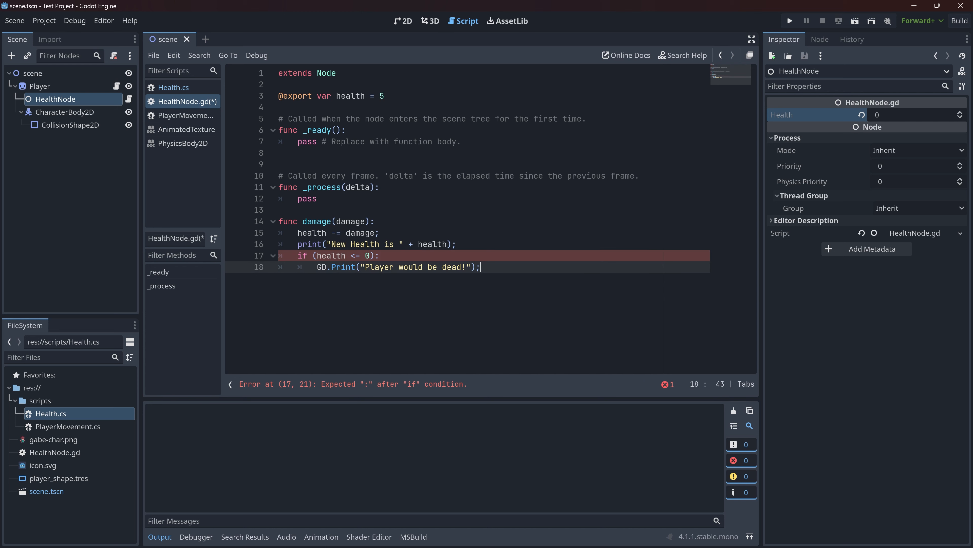
- Change GD.Print to print in the "Player would be dead!" line and save the script
left_click(377, 233)
double_click(322, 267)
key("Delete")
key("Delete")
key("Delete")
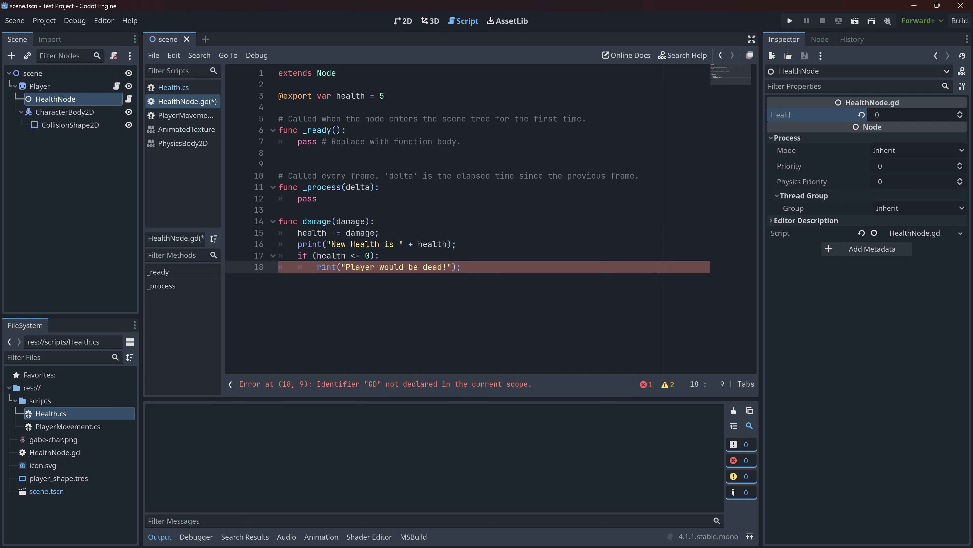
type("p")
left_click(384, 187)
key("ctrl+s")
- Delete the extra blank line between the _ready and _process functions in HealthNode.gd
left_click_drag(383, 279, 384, 222)
left_click(383, 279)
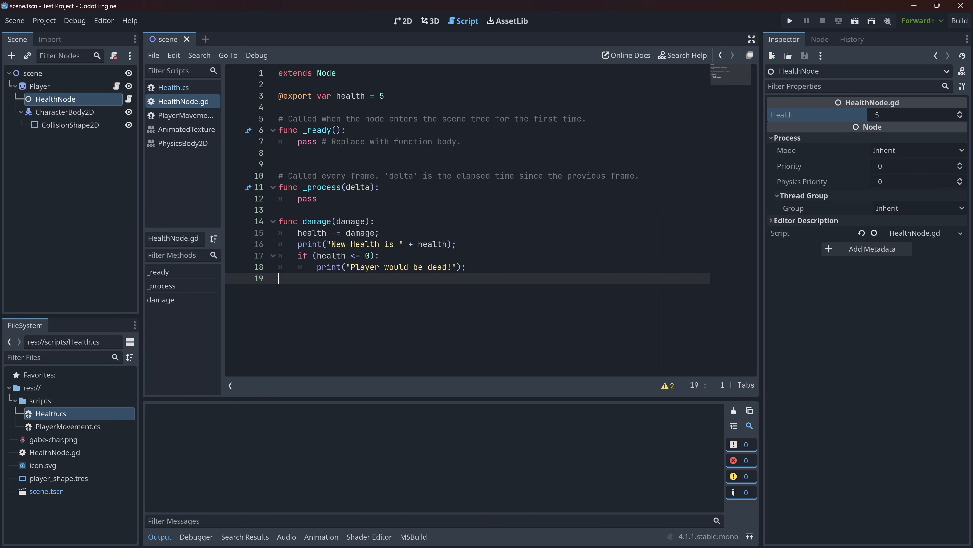
left_click(383, 165)
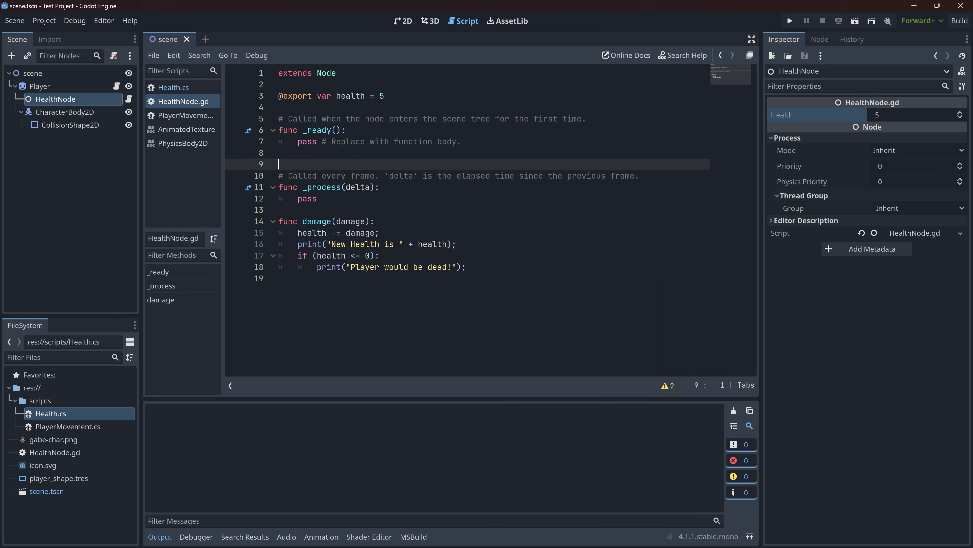
key("BackSpace")
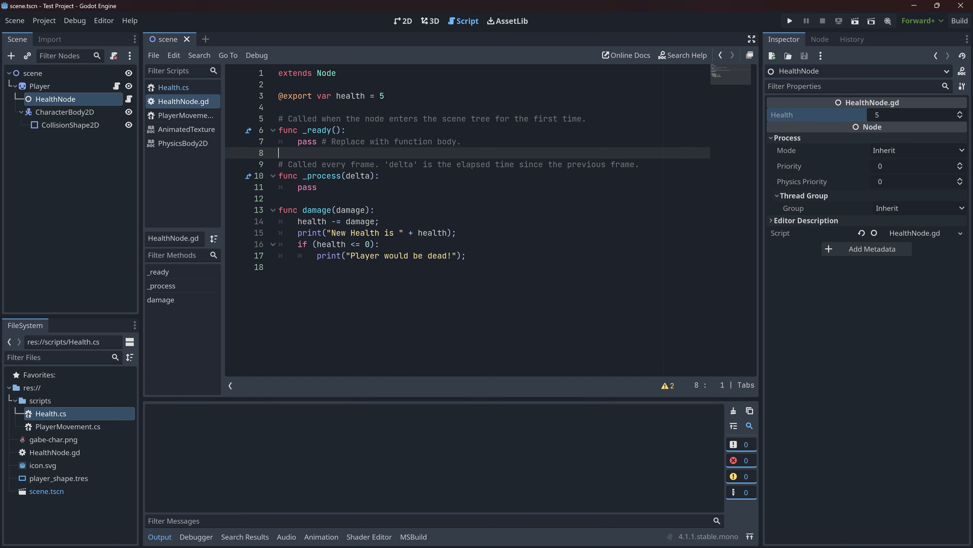
left_click(280, 107)
left_click(279, 267)
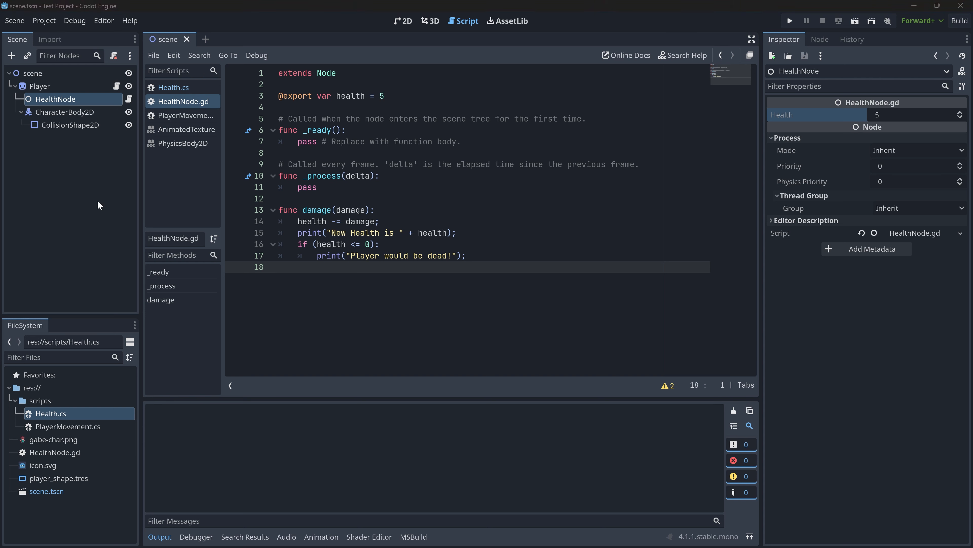
left_click_drag(380, 187, 380, 177)
mouse_move(345, 270)
left_mouse_down()
mouse_move(345, 198)
mouse_move(345, 268)
left_mouse_up()
left_click(345, 199)
left_click(345, 267)
left_click(279, 199)
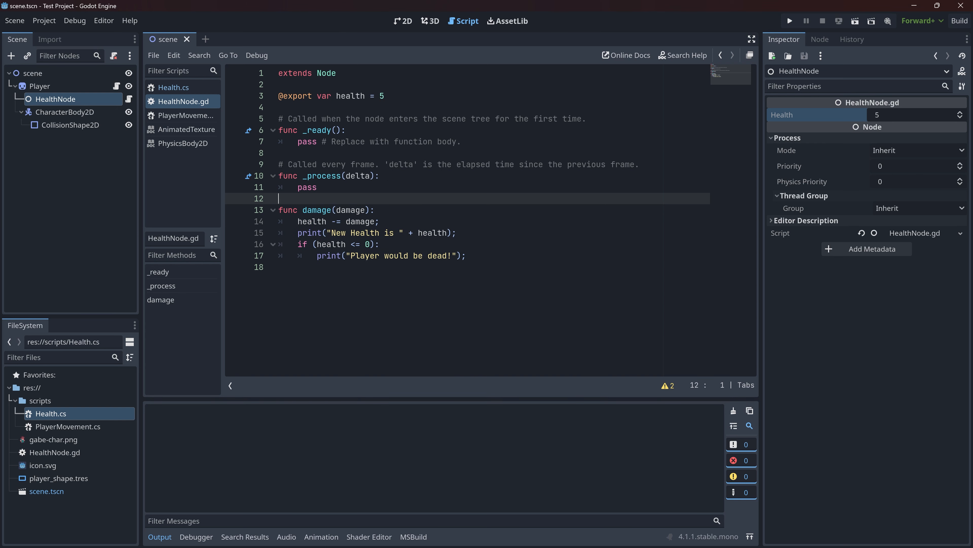
- Add an Area2D node as a child of the root scene node
left_click(403, 21)
left_click(464, 245)
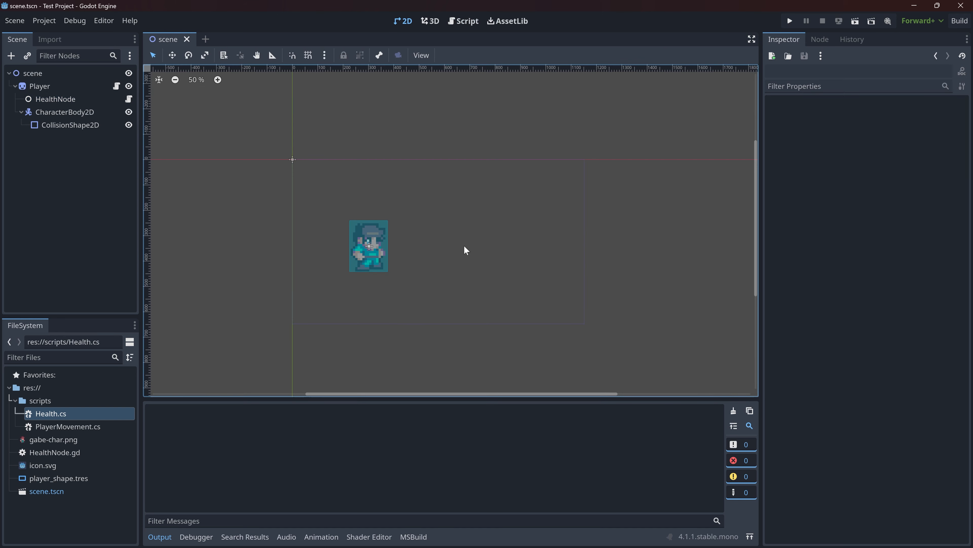
right_click(470, 246)
left_click(444, 162)
left_click(96, 184)
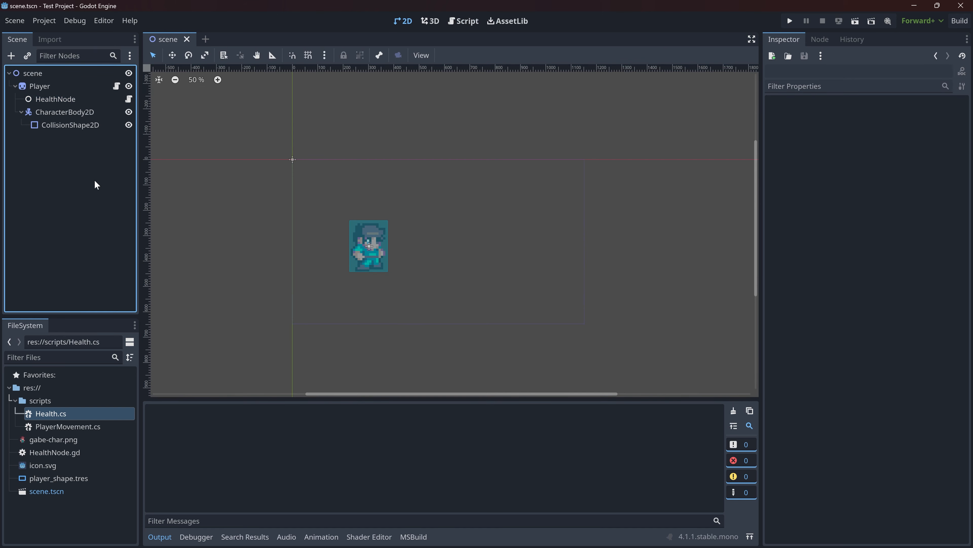
right_click(35, 72)
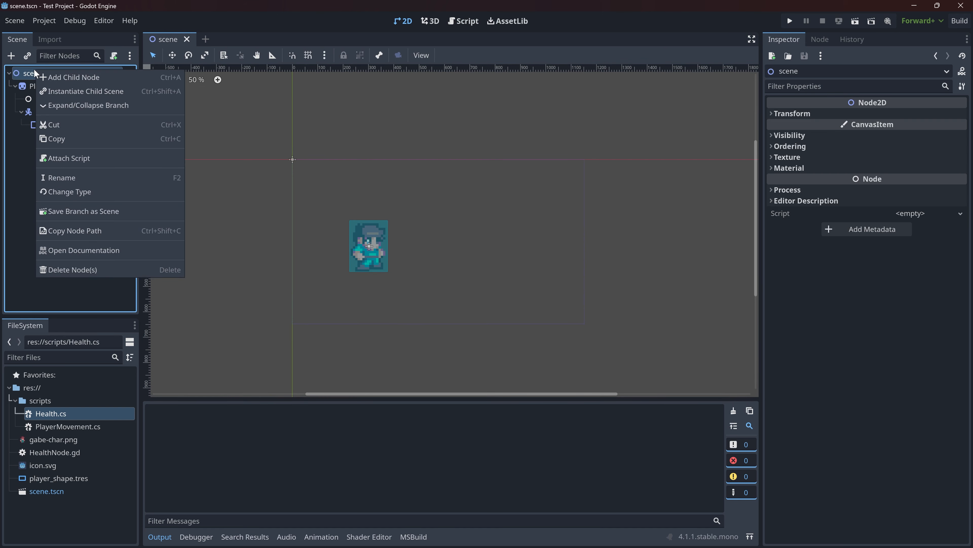
left_click(77, 79)
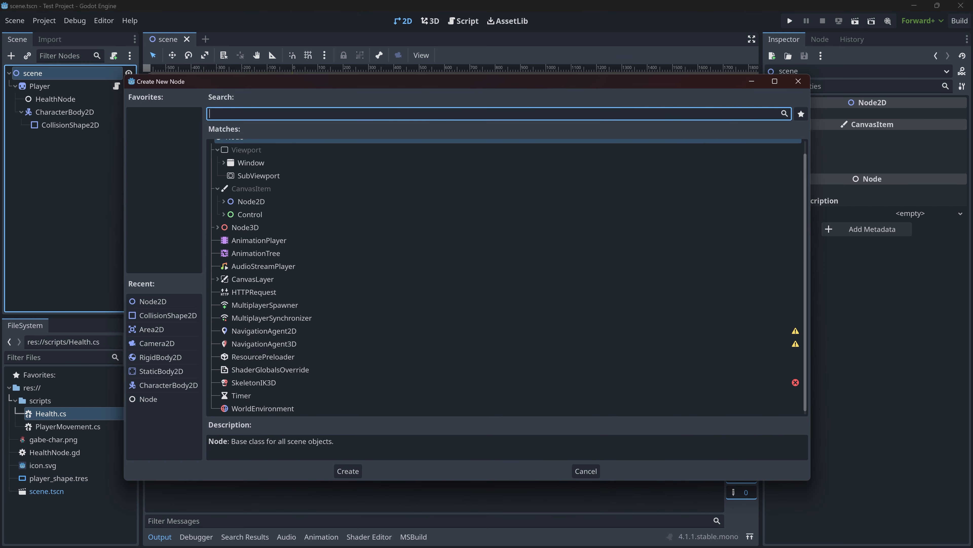
type("area")
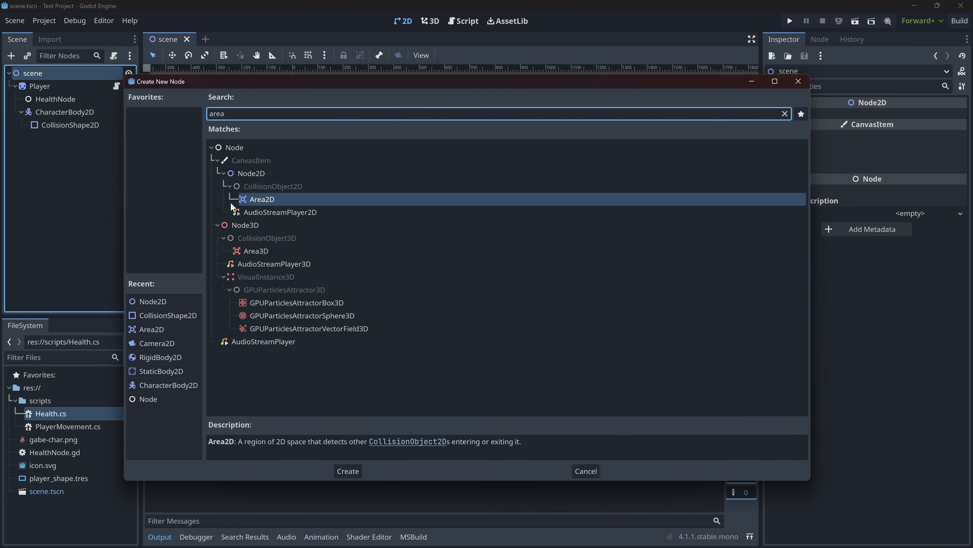
left_click(259, 200)
left_click(347, 471)
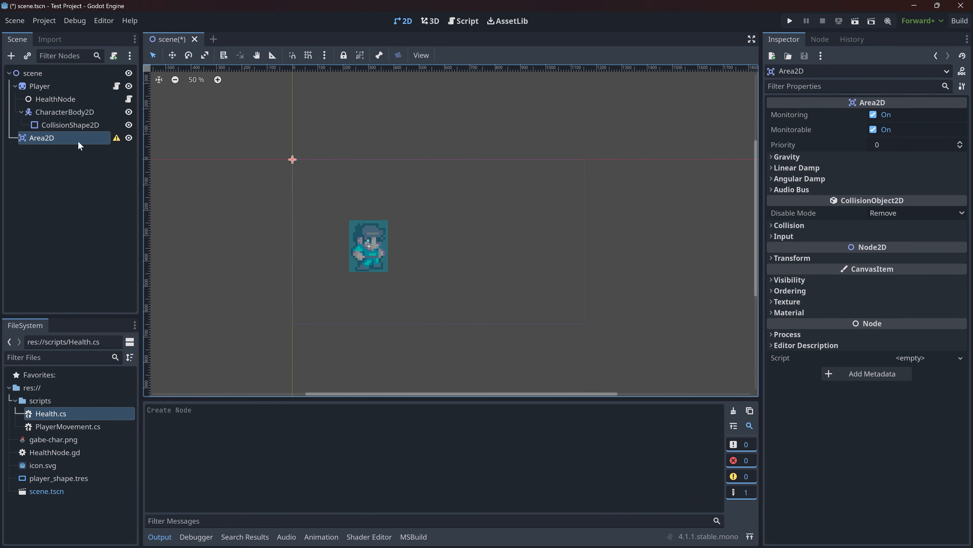
- Add a CollisionShape2D node as a child of the Area2D
right_click(89, 137)
left_click(113, 143)
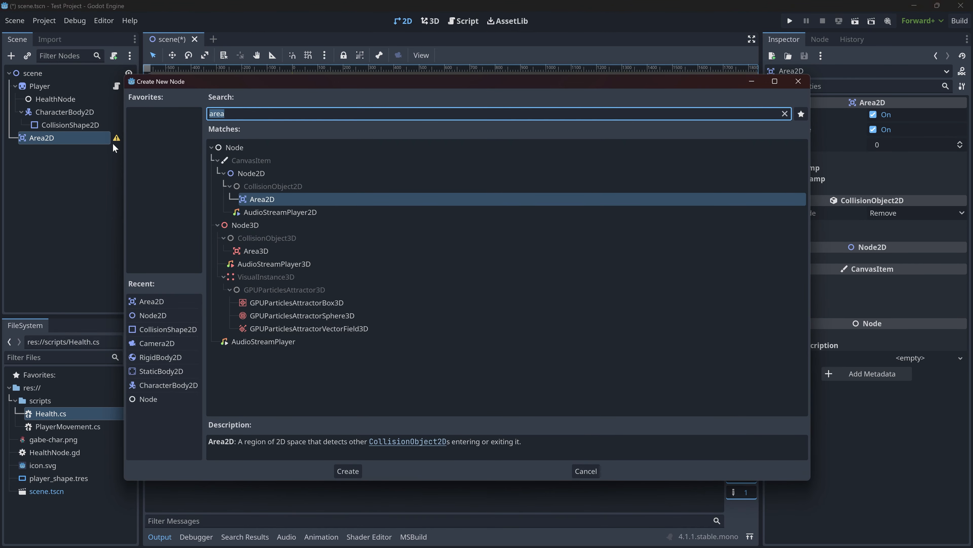
type("collision")
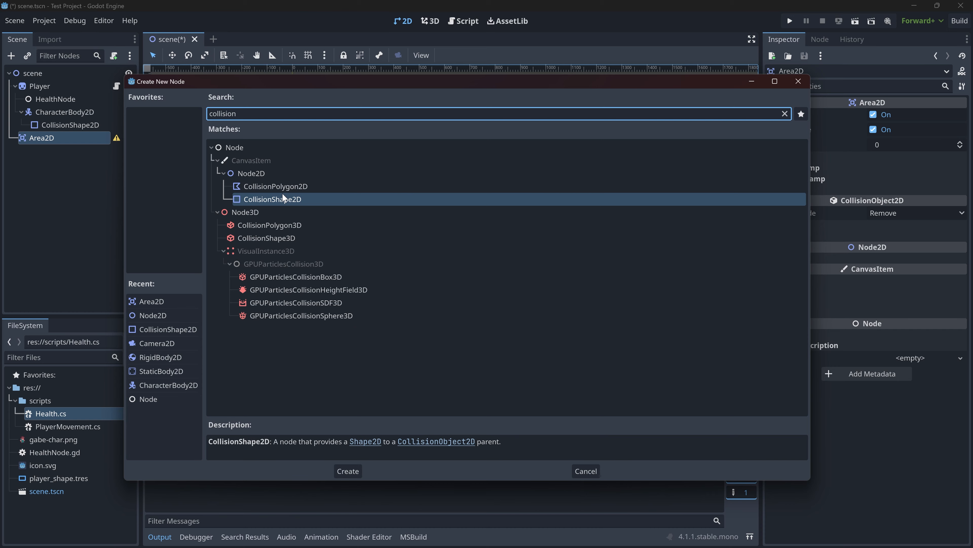
double_click(283, 197)
mouse_move(116, 152)
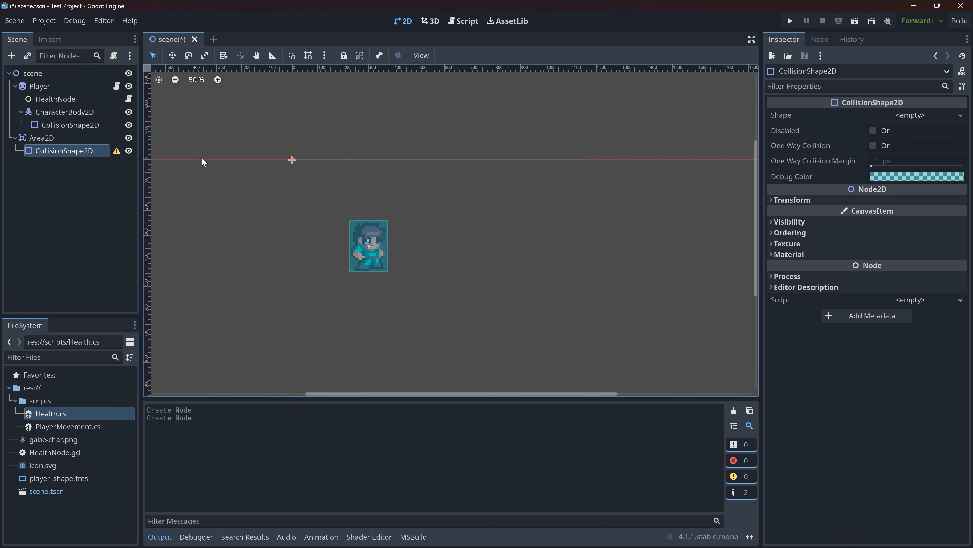
- Give the Area2D's CollisionShape2D a new RectangleShape2D, enlarge it and place it beside the player at about (804, 360)
left_click(937, 116)
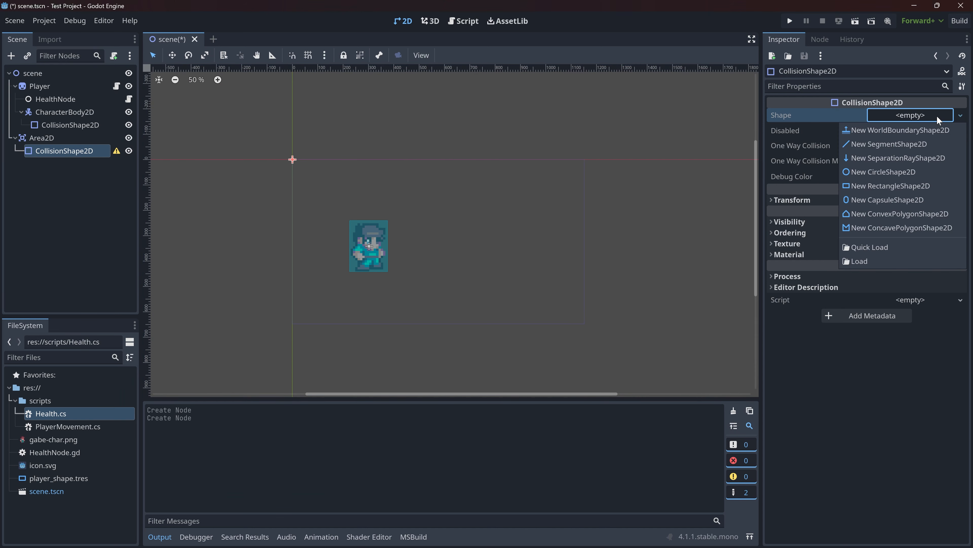
left_click(859, 186)
left_click_drag(297, 162, 411, 161)
left_click(294, 160)
left_click_drag(351, 162, 556, 268)
left_click_drag(469, 244, 429, 186)
left_click_drag(494, 225, 481, 241)
left_click(61, 139)
key("F2")
left_click(54, 138)
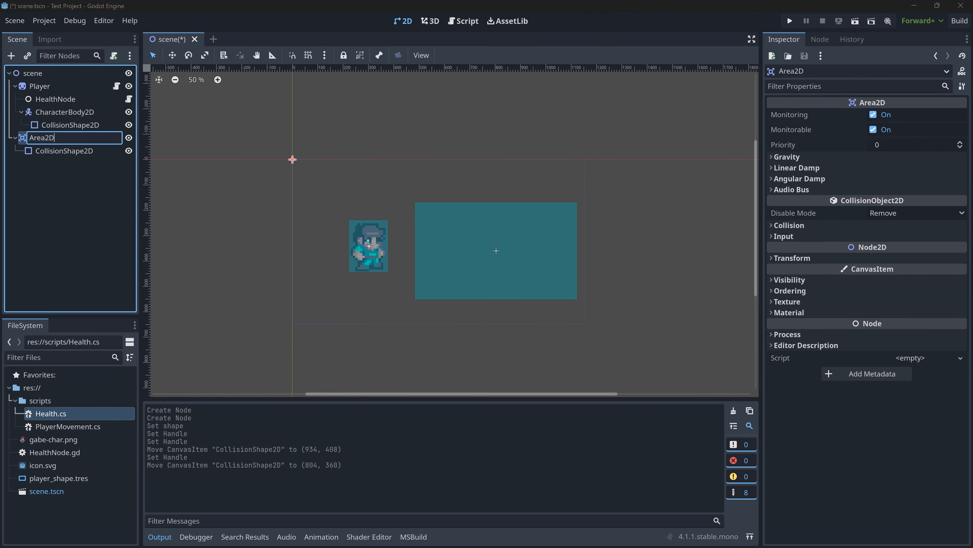
left_click(53, 149)
- Attach a new GDScript named AttackArea.gd to the Area2D using the Node: Default template
left_click(44, 139)
left_click(911, 359)
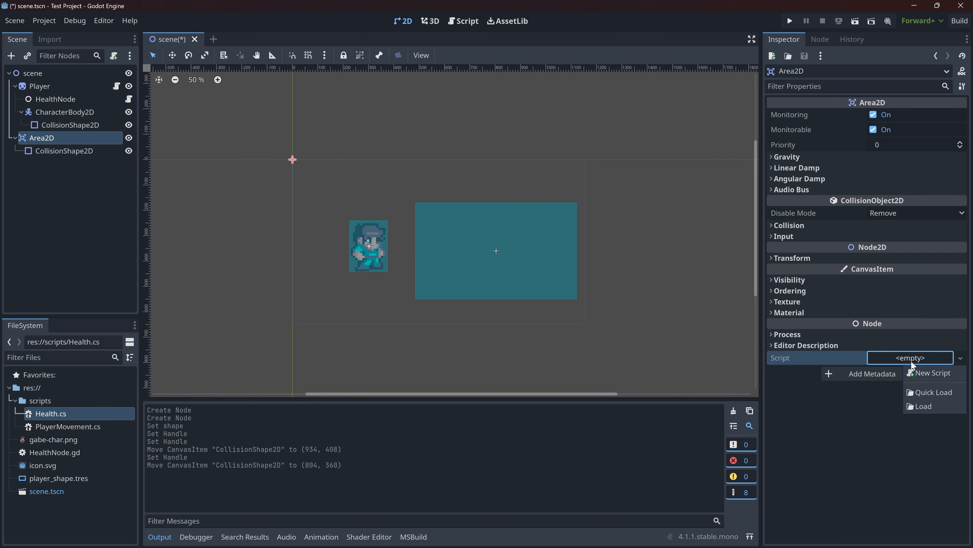
left_click(932, 372)
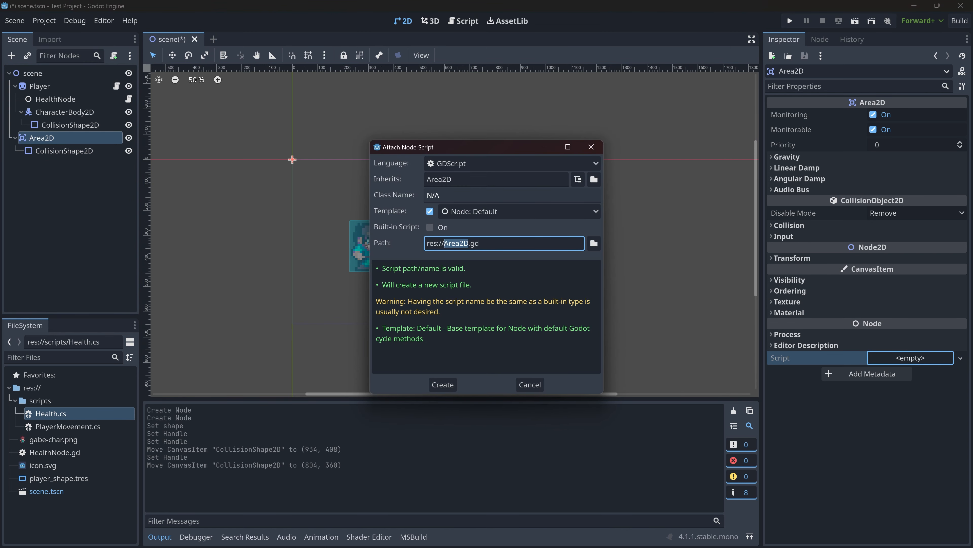
type("AttackArea")
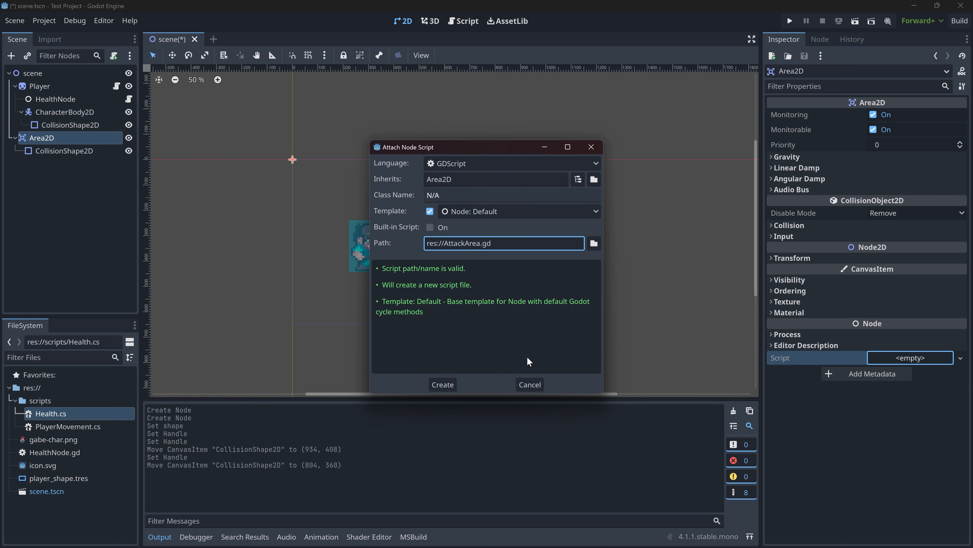
left_click(443, 384)
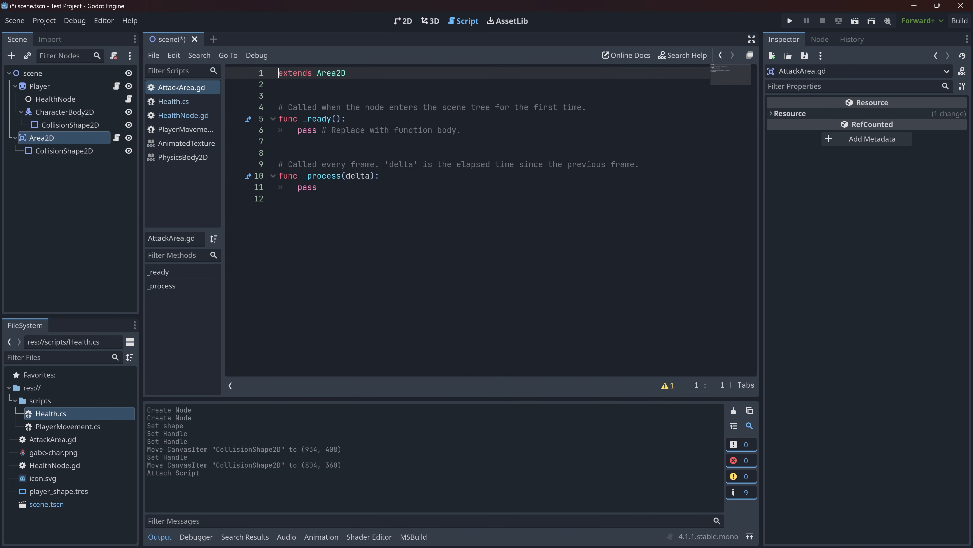
left_click(279, 199)
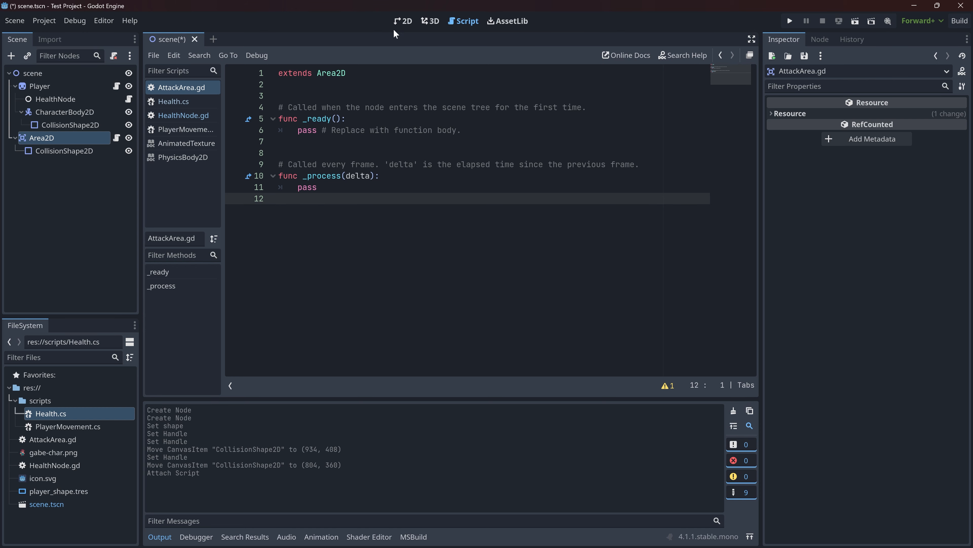
- Set the debug color of the Area2D's collision shape to pink
left_click(398, 23)
left_click(485, 209)
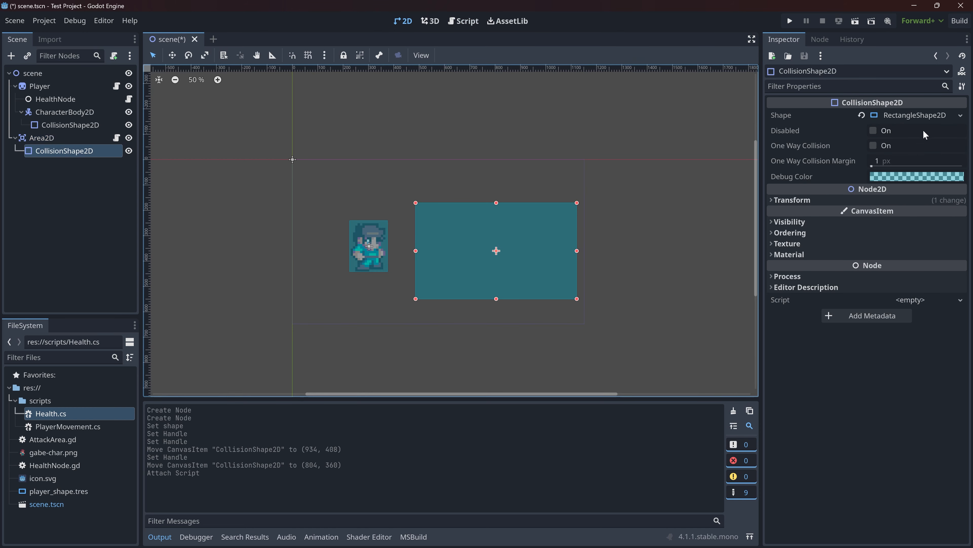
left_click(919, 173)
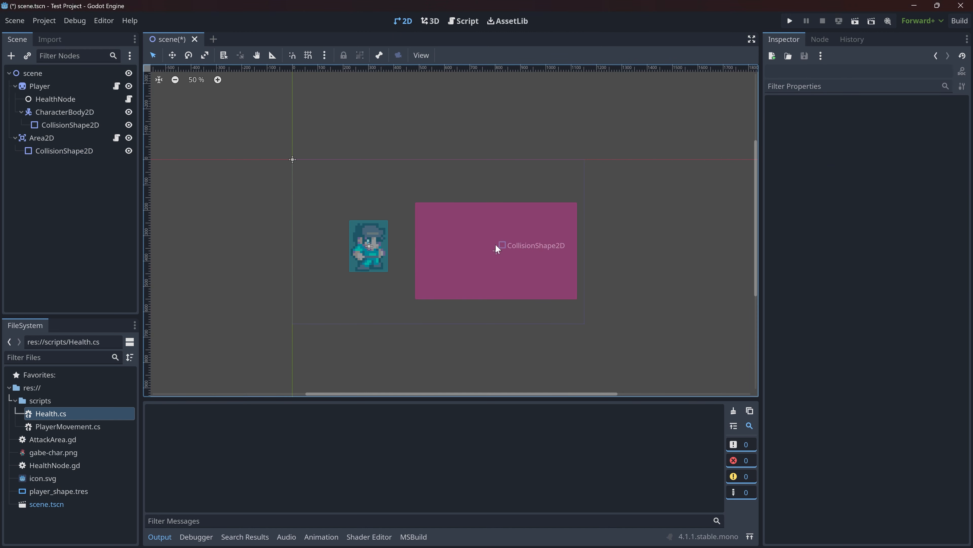
left_click_drag(306, 189, 392, 299)
left_click(64, 127)
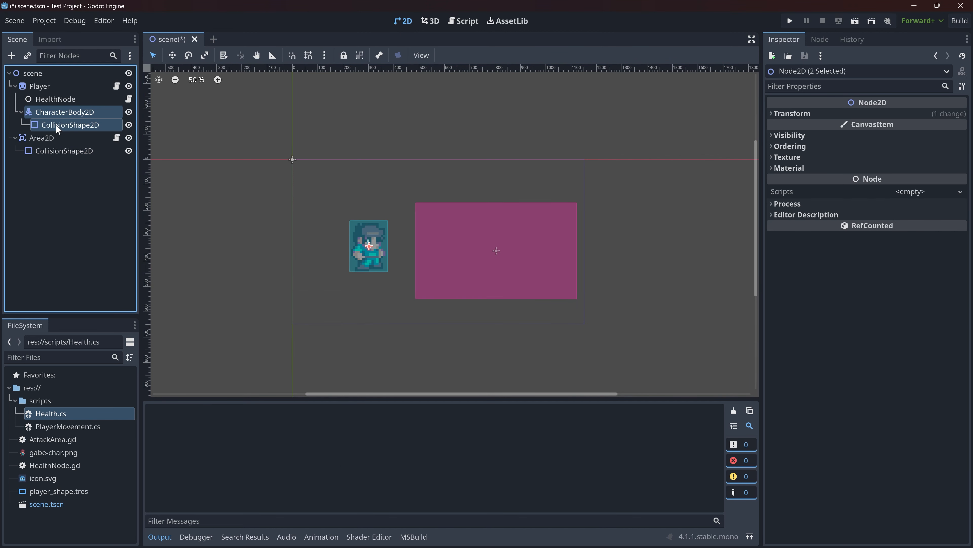
left_click(54, 100)
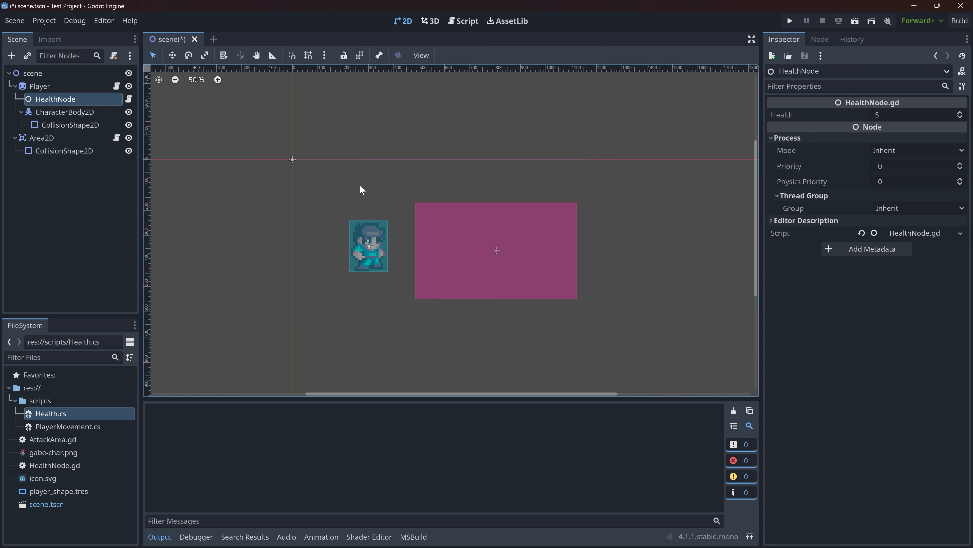
left_click(394, 157)
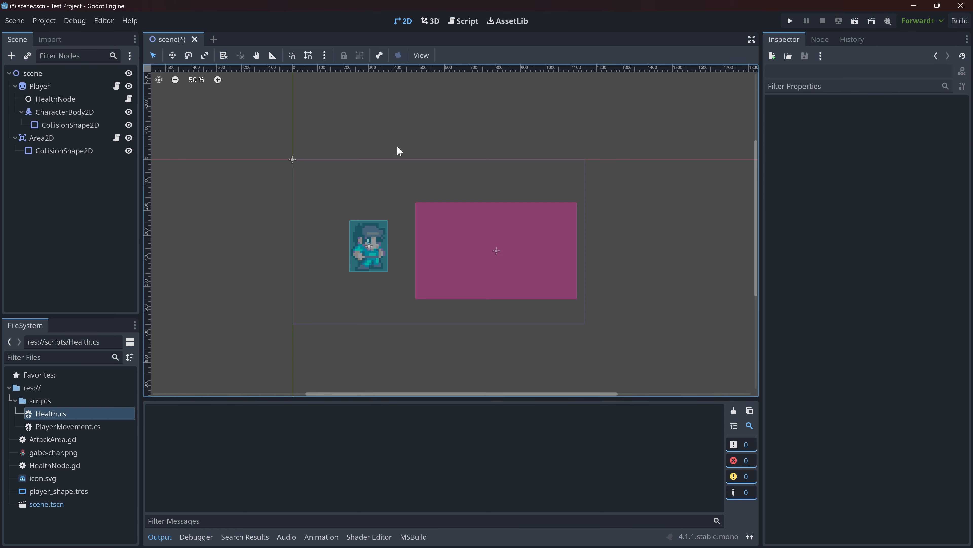
left_click(459, 26)
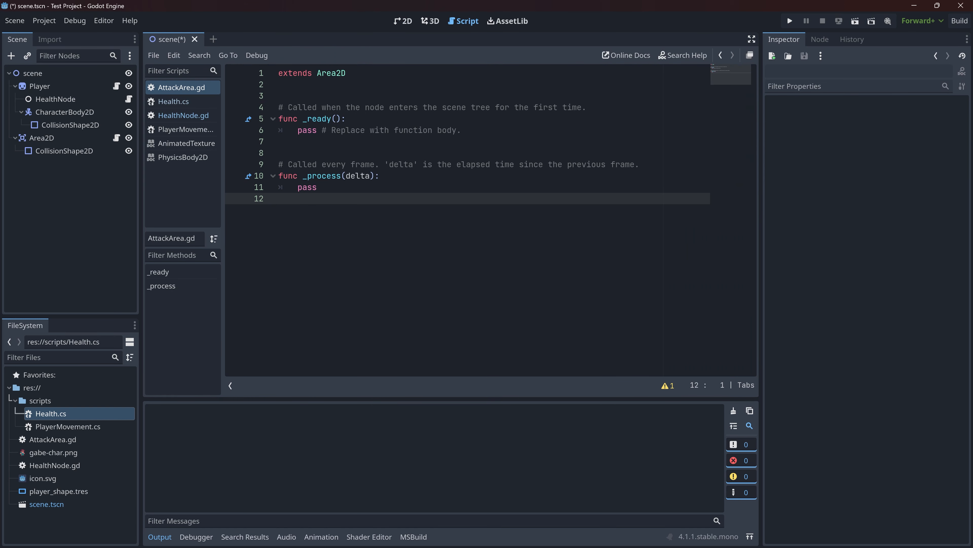
left_click(403, 21)
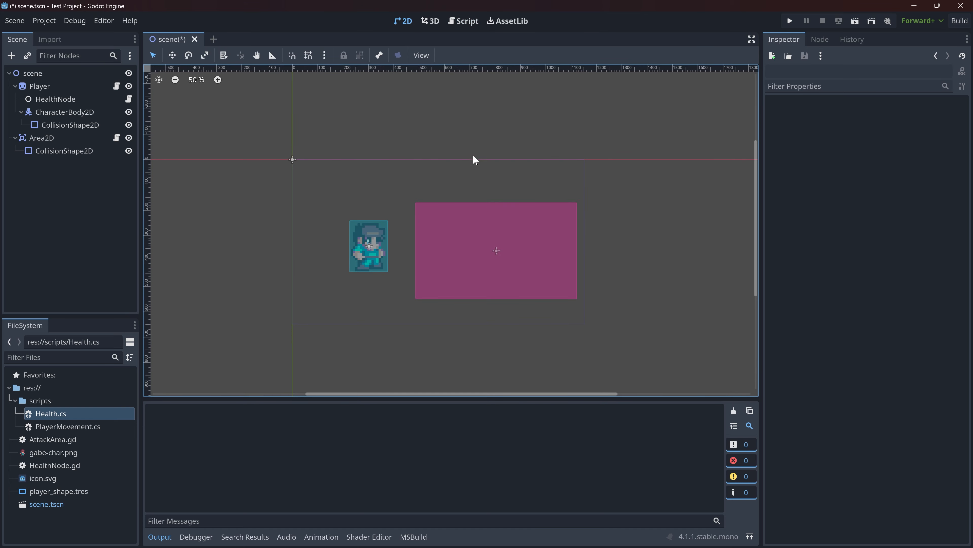
left_click(490, 227)
- Connect the Area2D's body_entered signal to its own script with the receiver method _on_body_entered
left_click(76, 135)
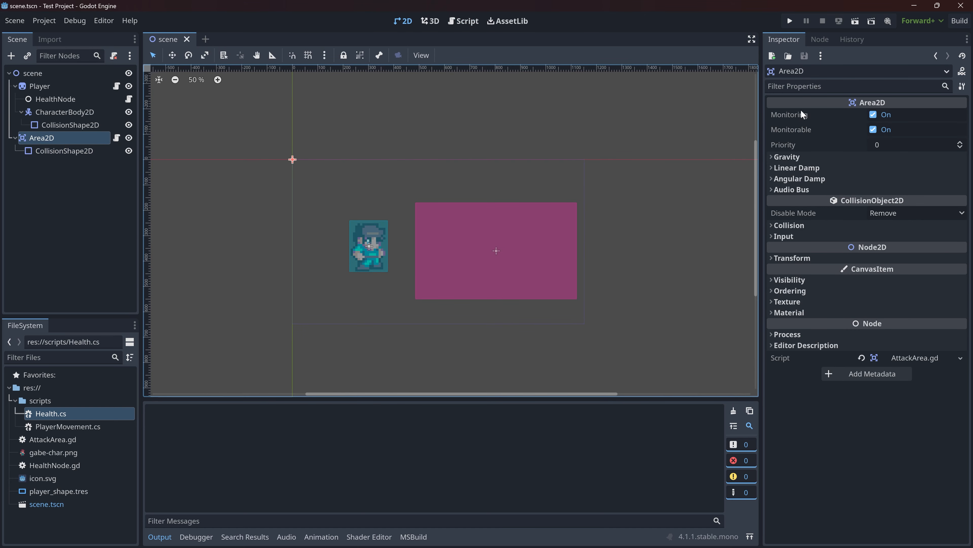
left_click(824, 39)
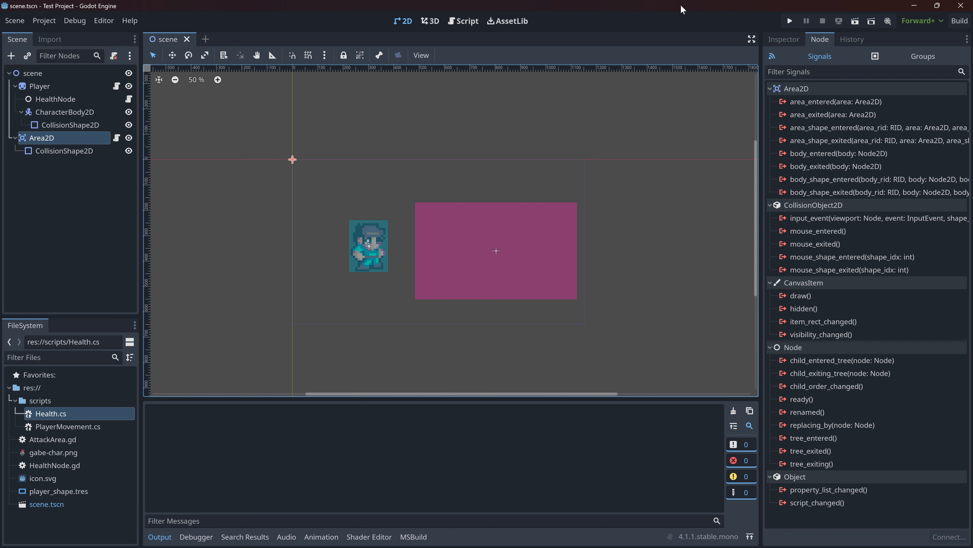
left_click(837, 153)
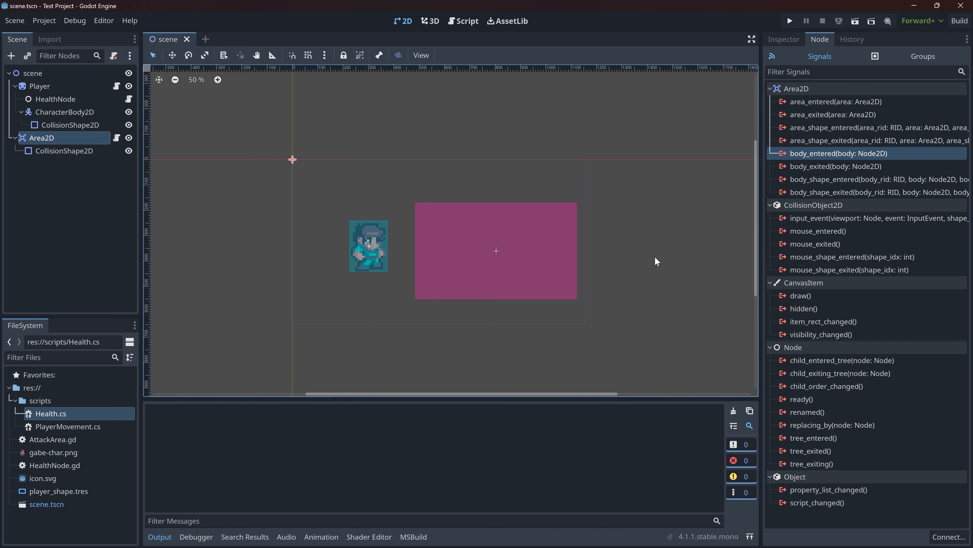
double_click(841, 157)
left_click(456, 288)
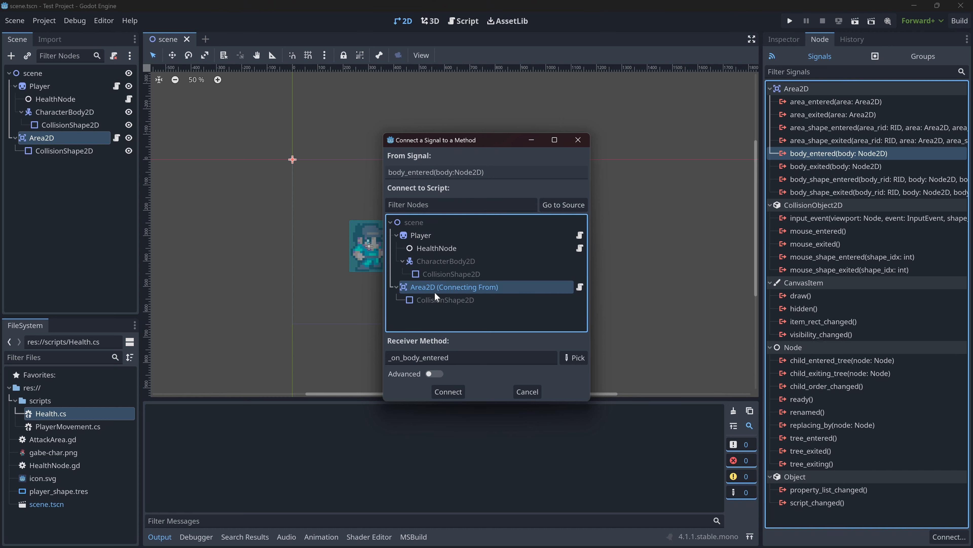
left_click(448, 391)
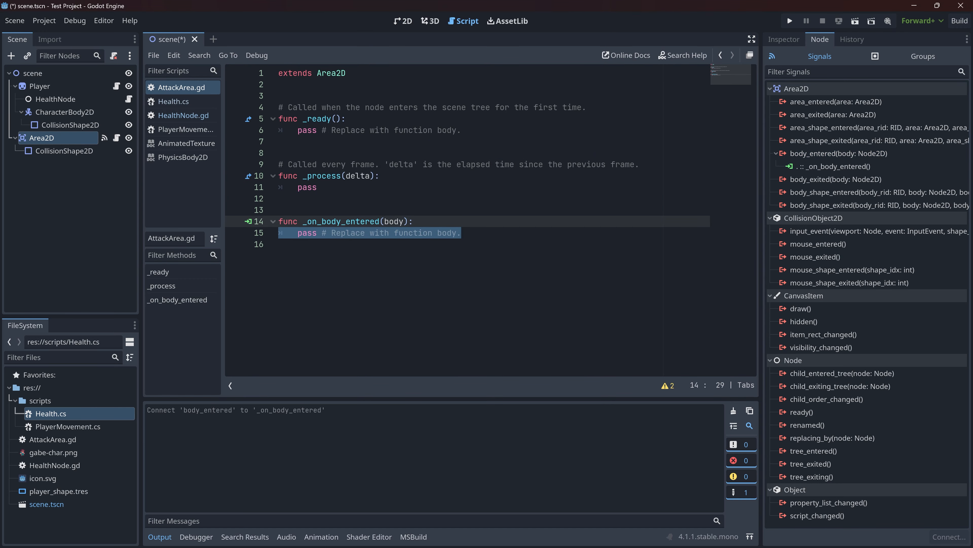
- Replace the placeholder body of _on_body_entered with print("Something entered") and save the script
key("BackSpace")
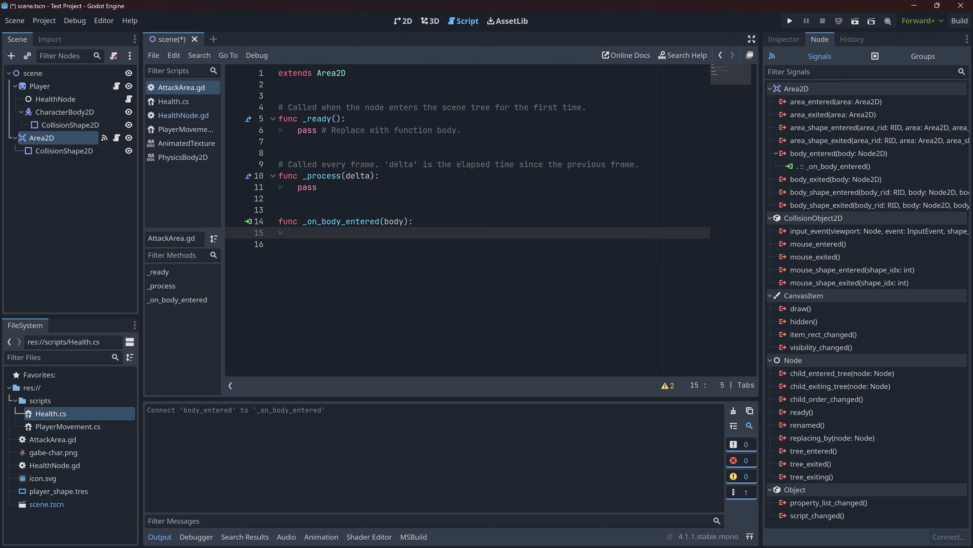
type("print(")
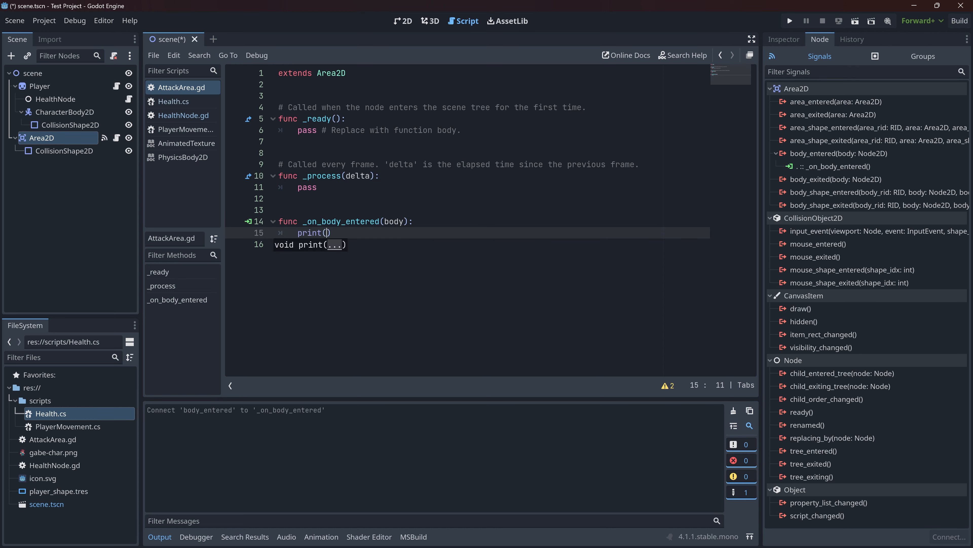
type("\"Something entered\");")
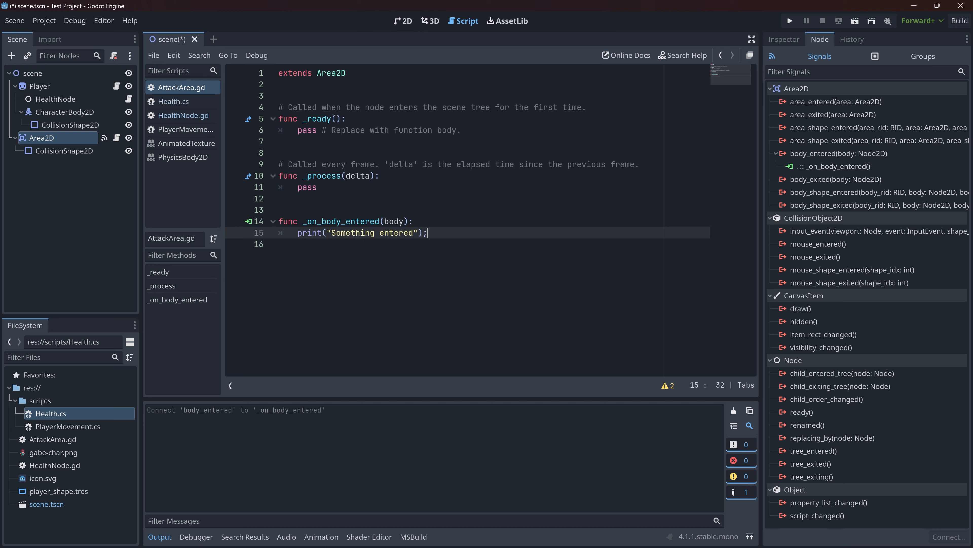
key("BackSpace")
key("ctrl+s")
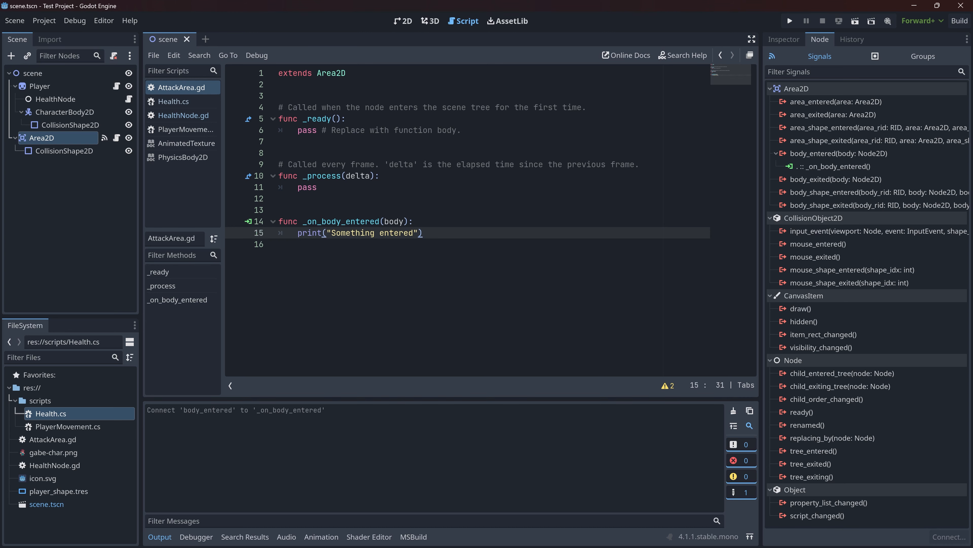
- Test-run the project to check the area's body-entered message, and review the debugger after closing the game
left_click(405, 21)
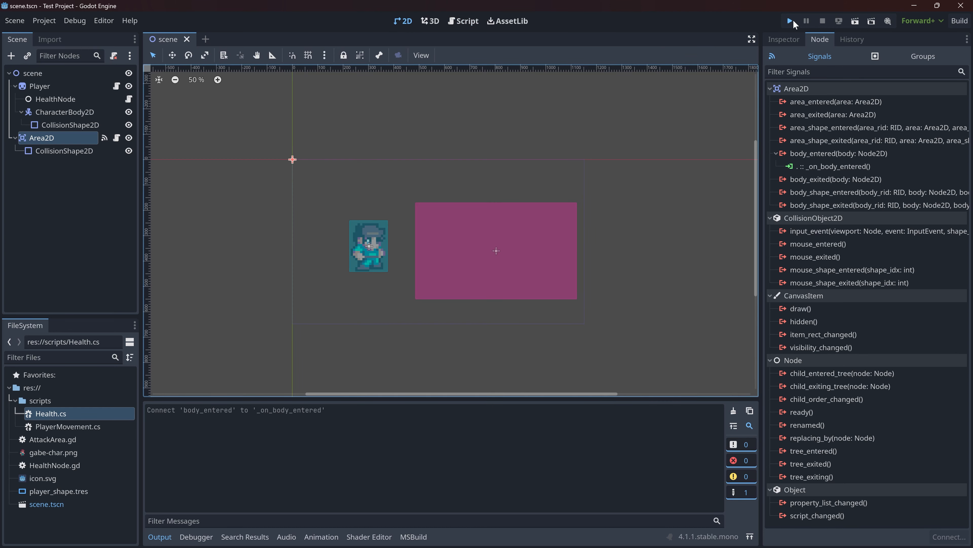
left_click(791, 22)
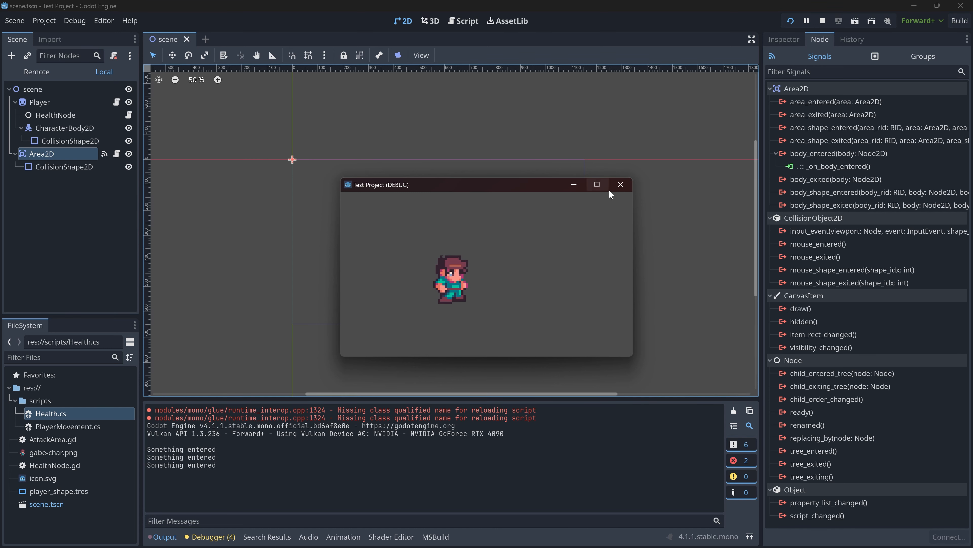
left_click(620, 185)
left_click(206, 537)
left_click(221, 408)
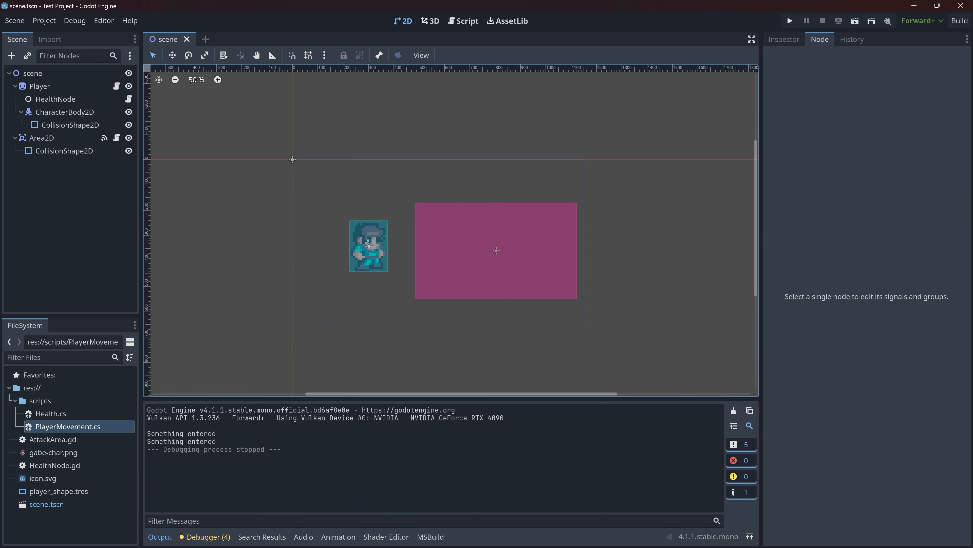
- Open the Area2D class reference from AttackArea.gd and look through it down to the Signals section
left_click(452, 22)
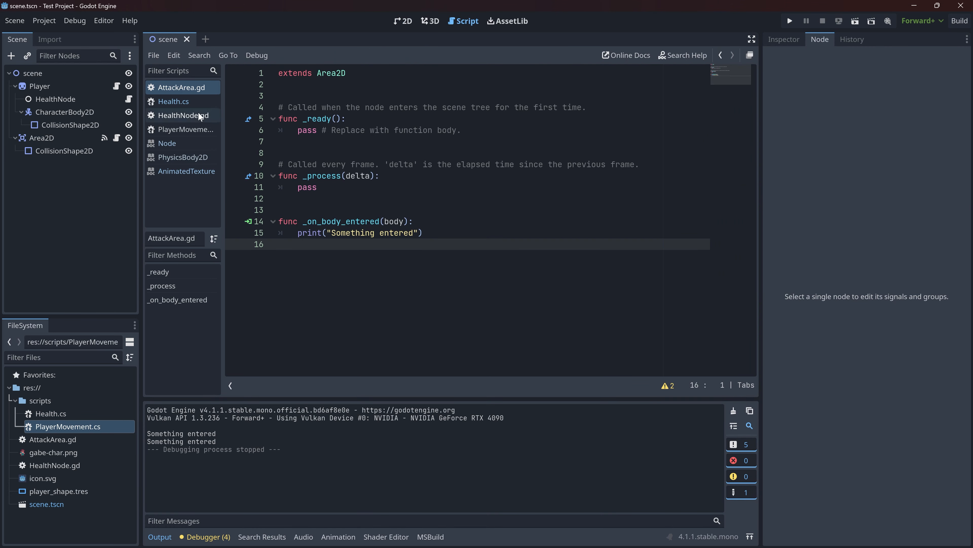
left_click(394, 222)
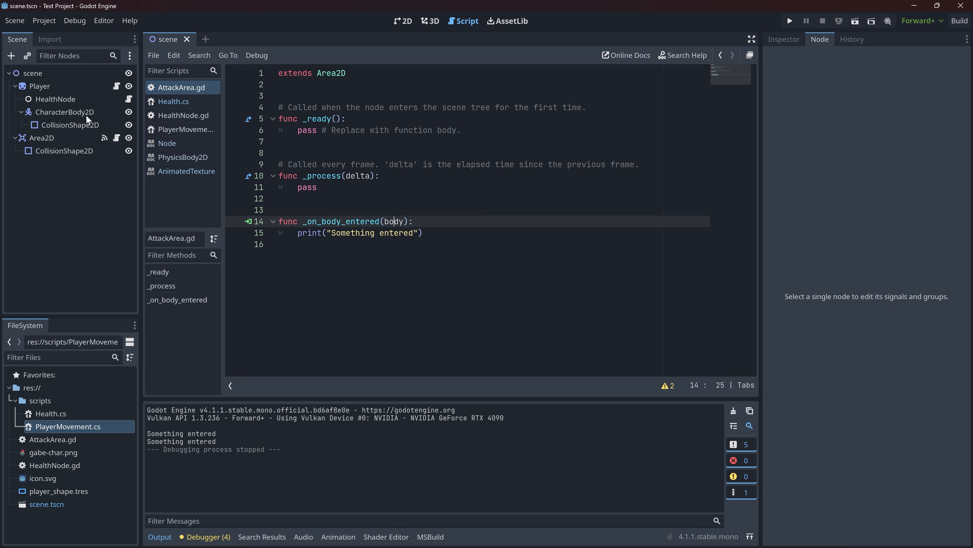
left_click(330, 73, "ctrl")
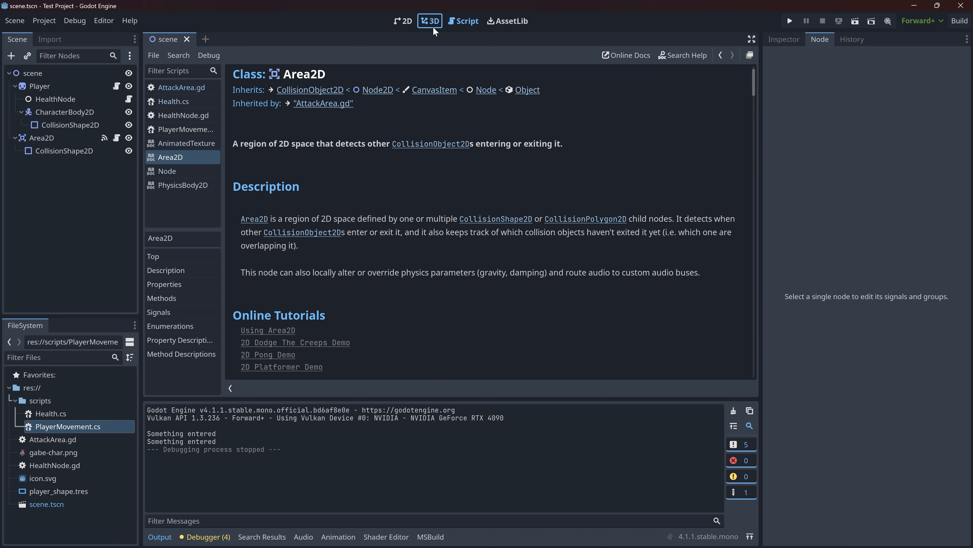
left_click(402, 21)
left_click(463, 20)
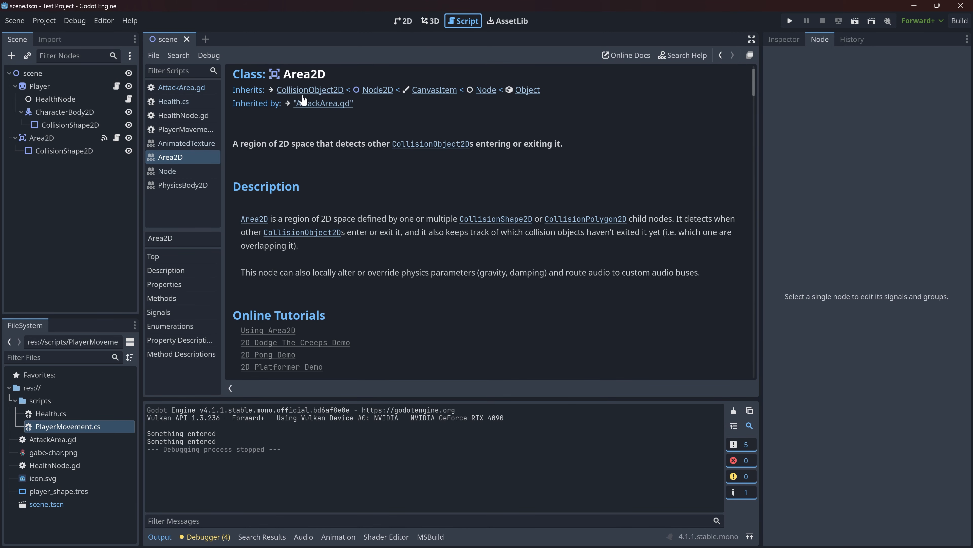
scroll(281, 161, "down", 6)
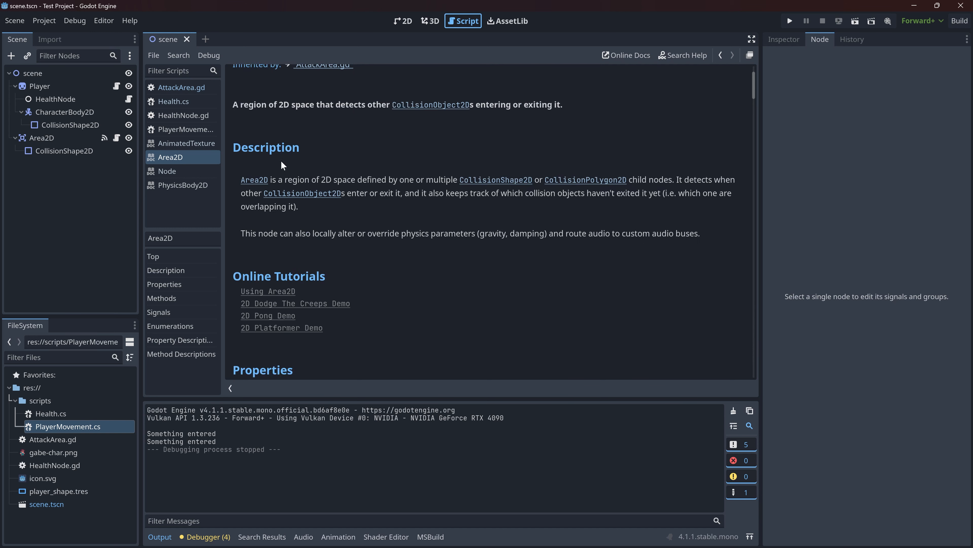
scroll(261, 173, "up", 1)
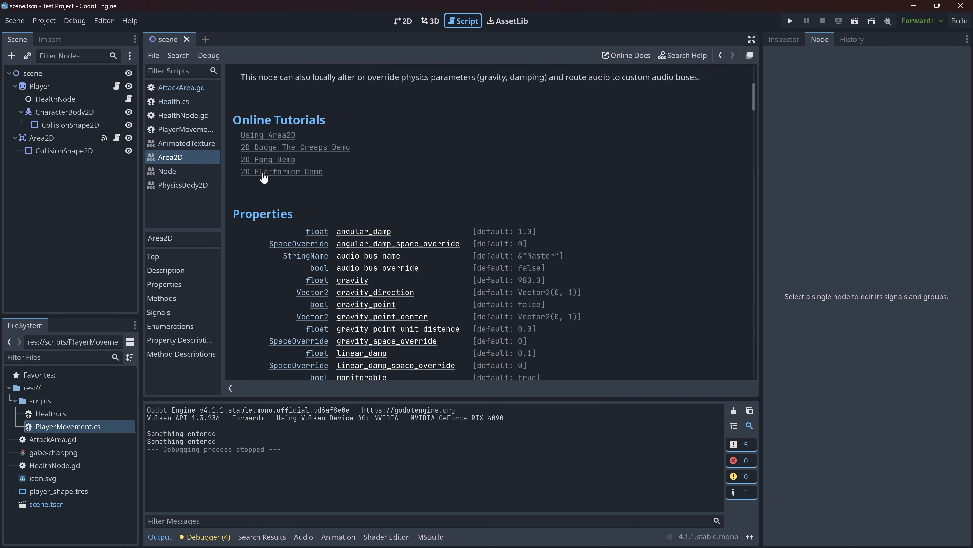
scroll(260, 177, "down", 11)
scroll(251, 179, "up", 1)
left_click_drag(244, 159, 269, 158)
double_click(245, 161)
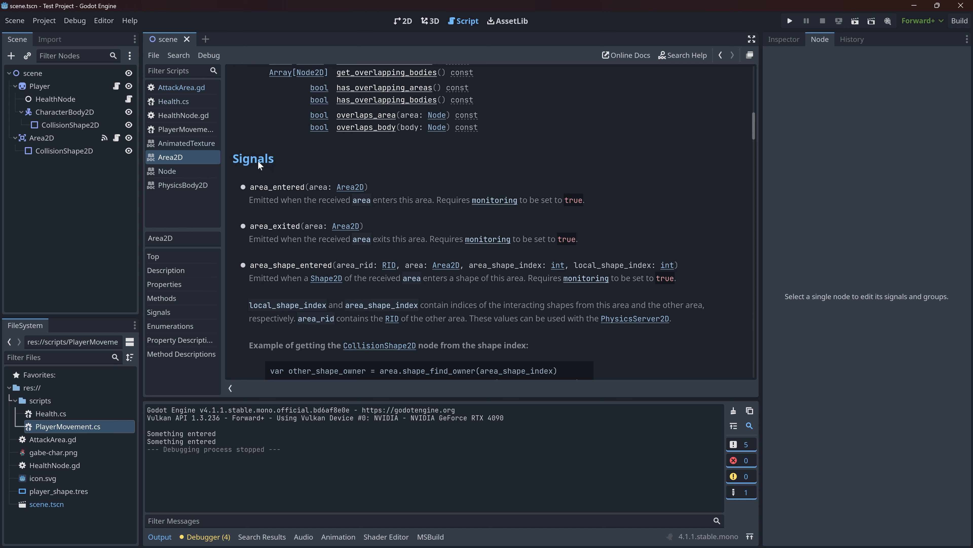
- Read the description of the area_entered signal in the Area2D reference
left_click_drag(245, 196, 438, 199)
double_click(265, 199)
left_click(385, 198)
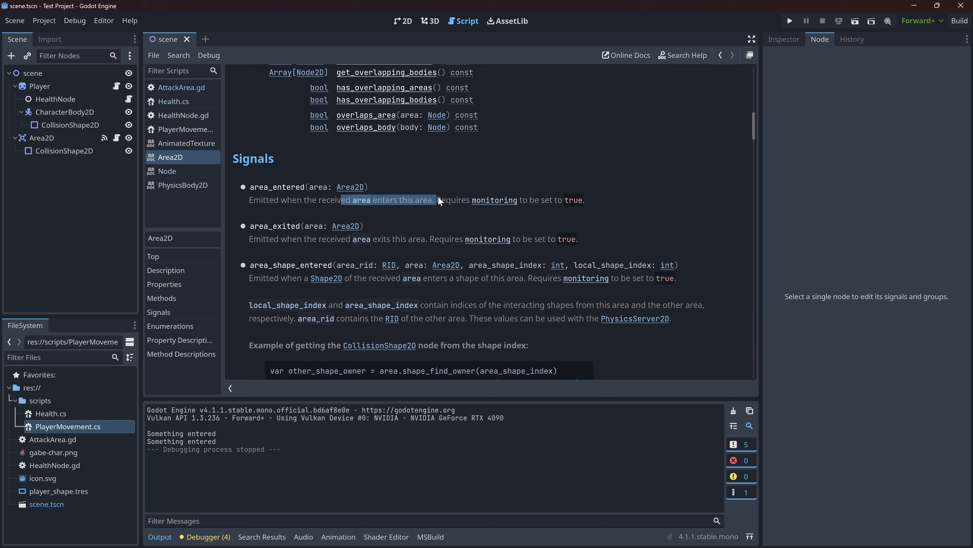
left_click_drag(590, 199, 251, 203)
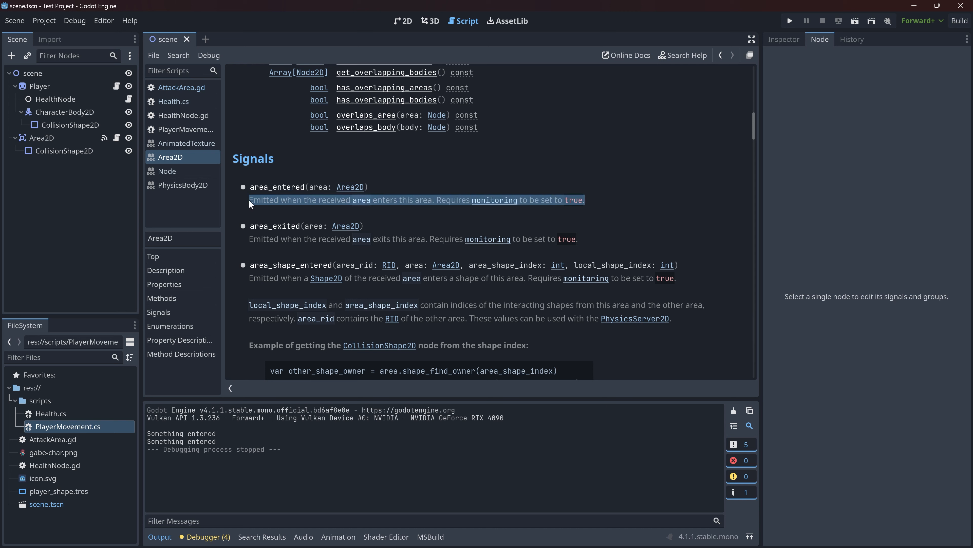
double_click(261, 199)
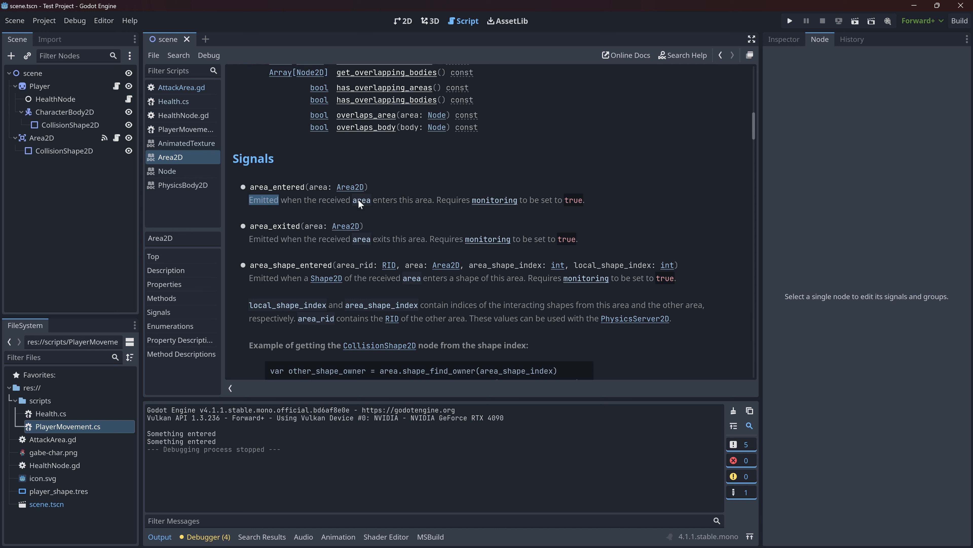
left_click(272, 198)
left_click_drag(241, 185, 610, 204)
left_click(579, 200)
- Return to AttackArea.gd, change the _on_body_entered statement to print(body), and test-run the project to check which body enters the area
left_click(720, 55)
left_click(788, 22)
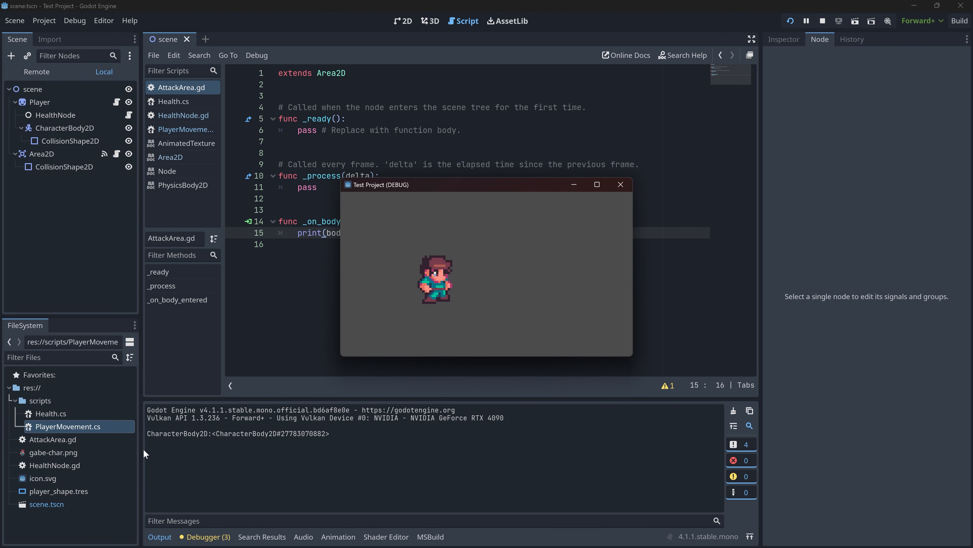
left_click(620, 185)
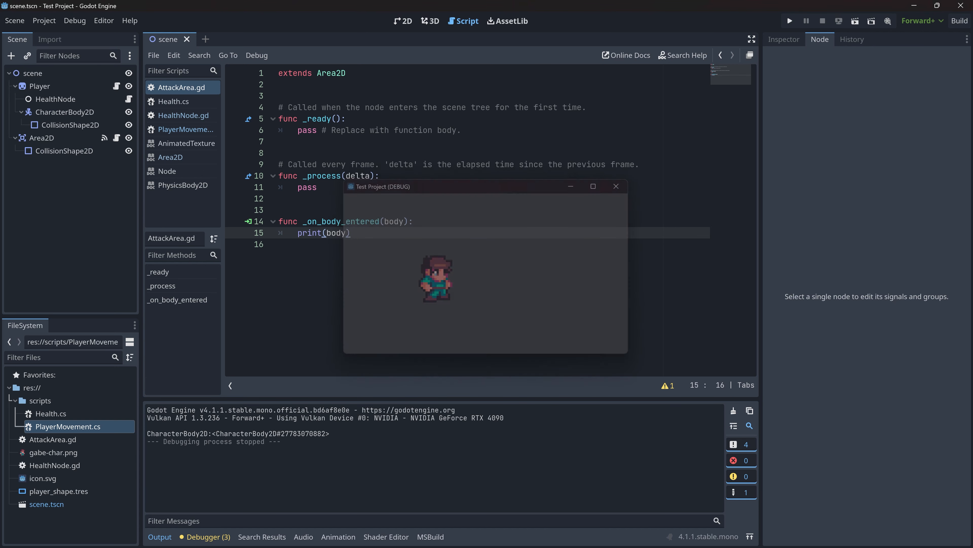
- Select the player's HealthNode in the scene and delete the print(body) statement from _on_body_entered
left_click(64, 111)
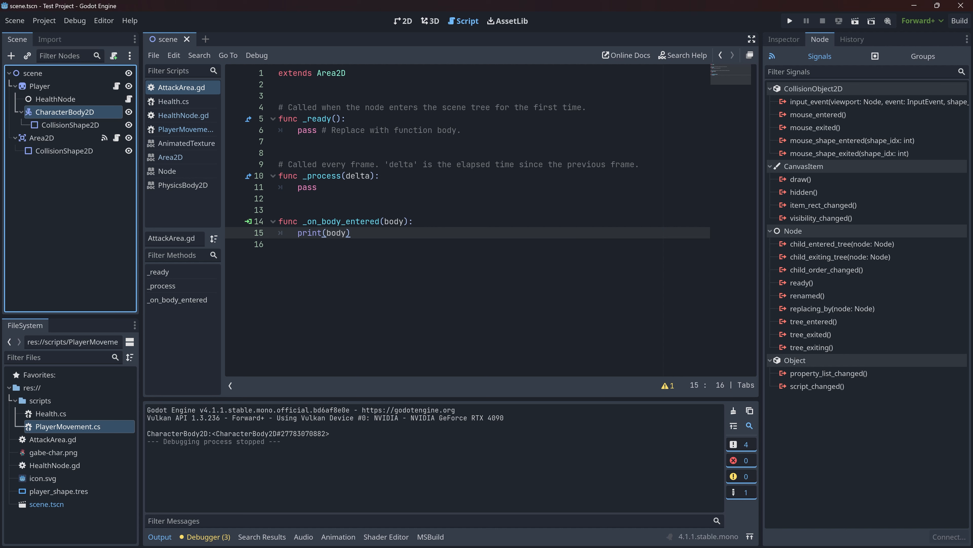
left_click(56, 97)
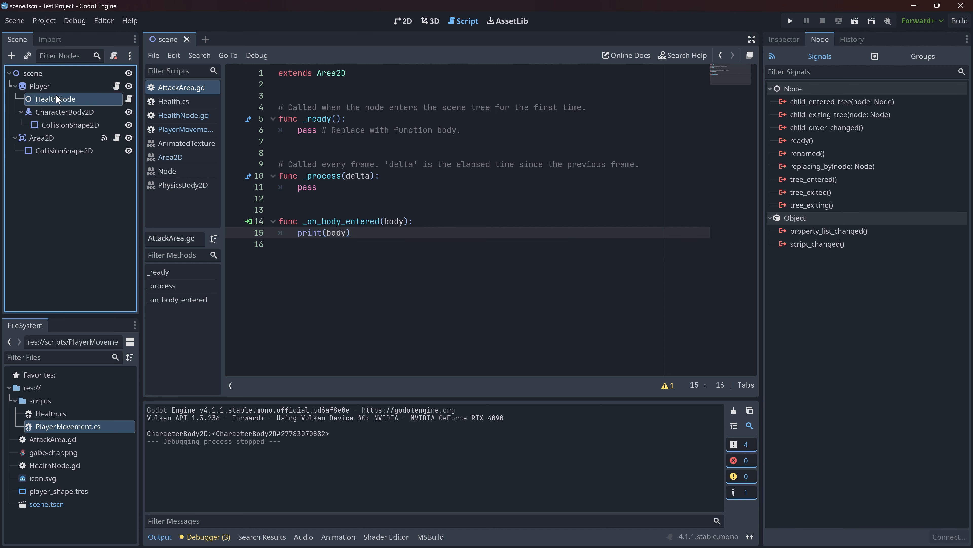
left_click_drag(398, 233, 394, 222)
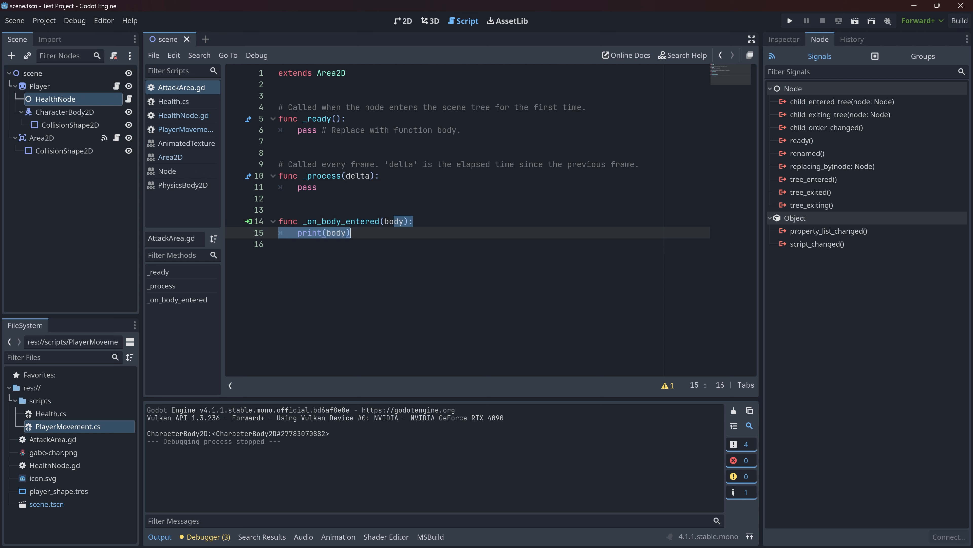
left_click(397, 233)
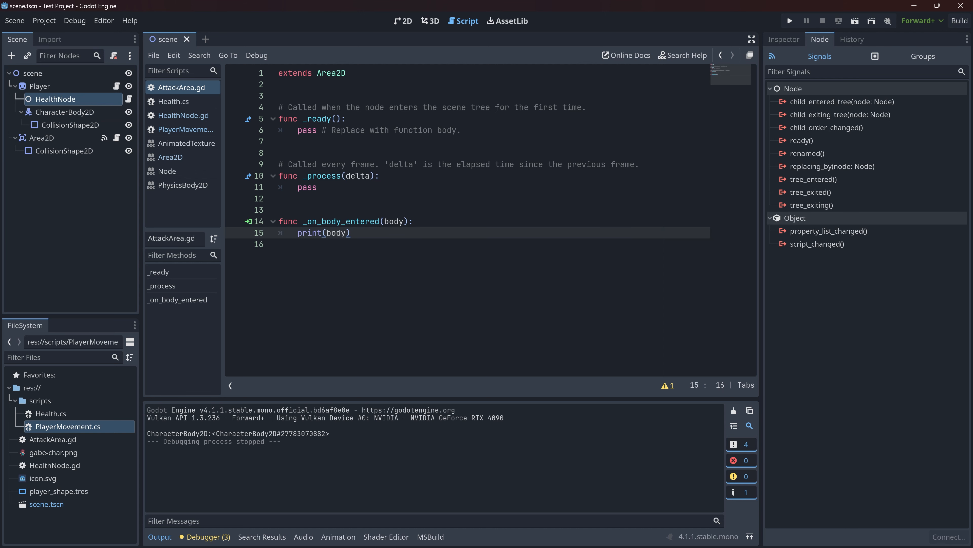
key("shift+Home")
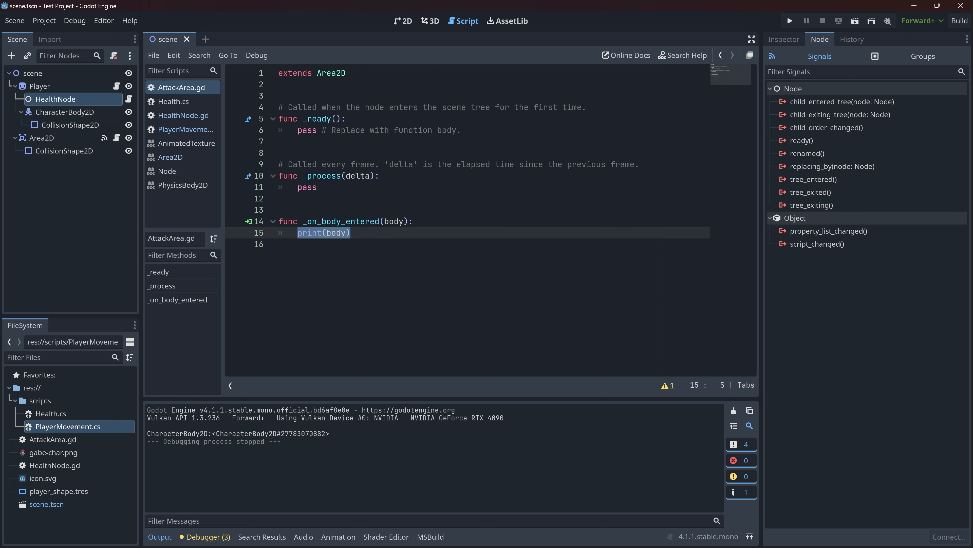
key("BackSpace")
- Declare the body parameter of _on_body_entered as type Node2D
left_click(404, 221)
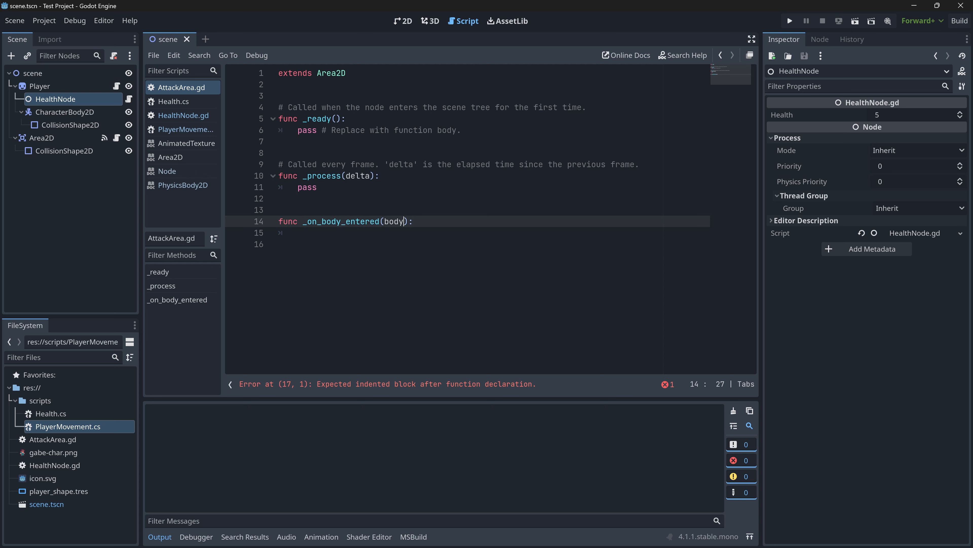
type(": Node2D")
left_click(298, 232)
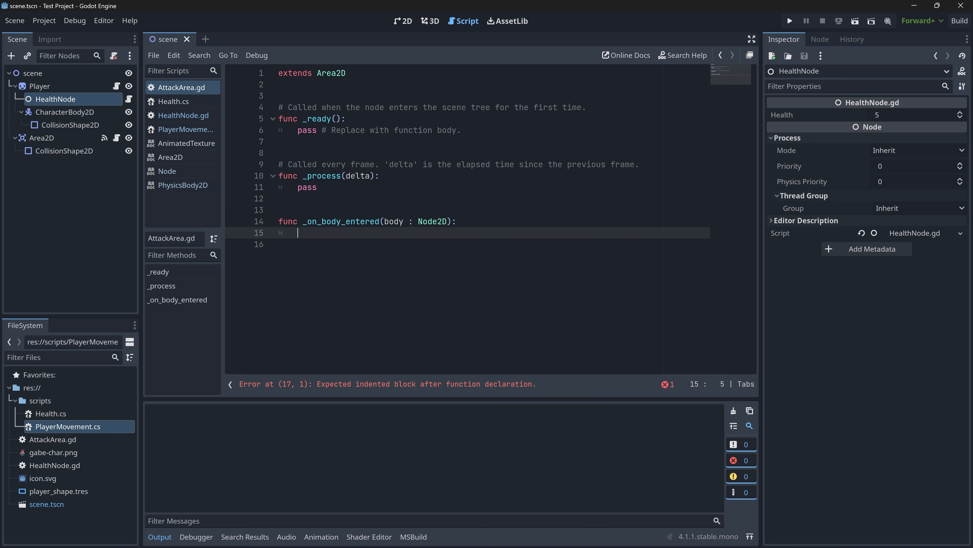
- In the body of _on_body_entered, write body.get_parent().get_child(0) to reach the player's first child node
type("body.")
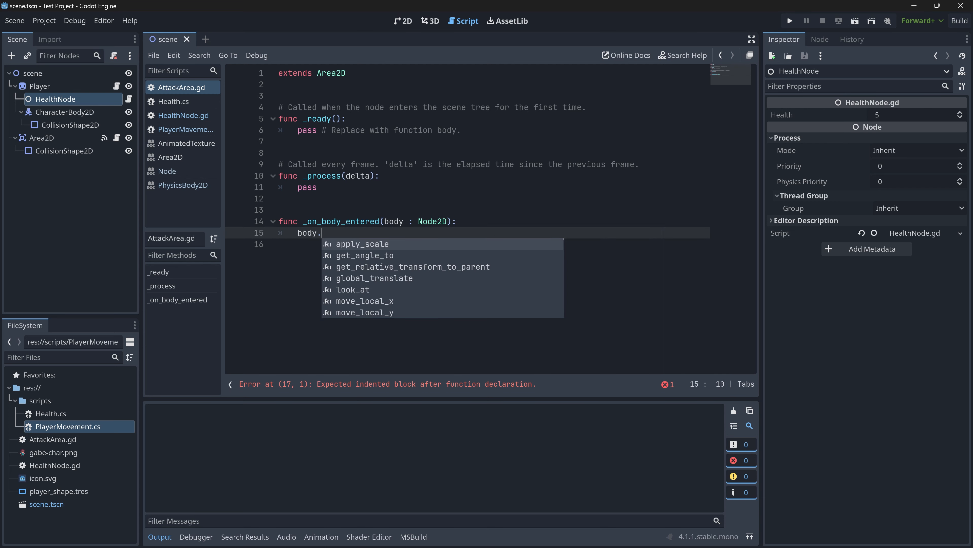
type("pare")
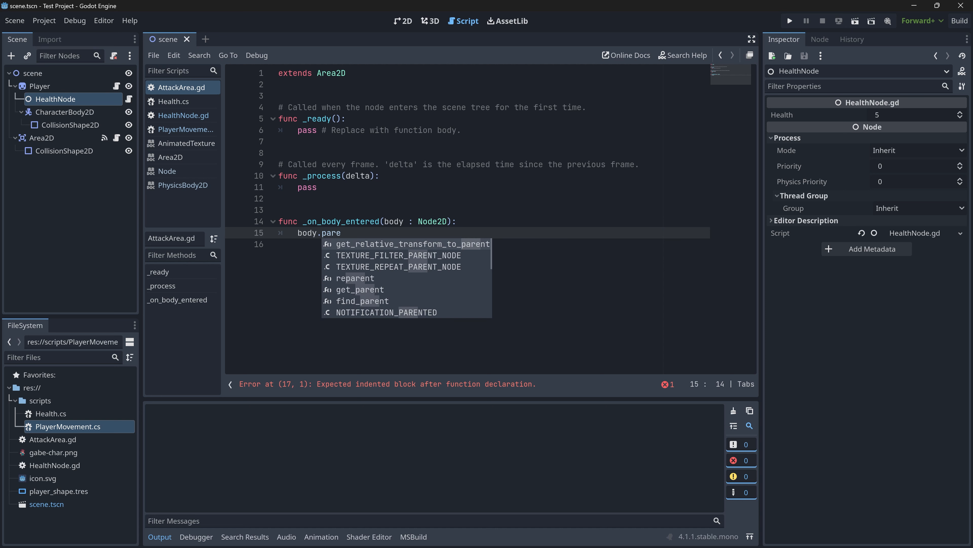
key("Down")
key("Down")
key("Down")
key("Down")
key("Return")
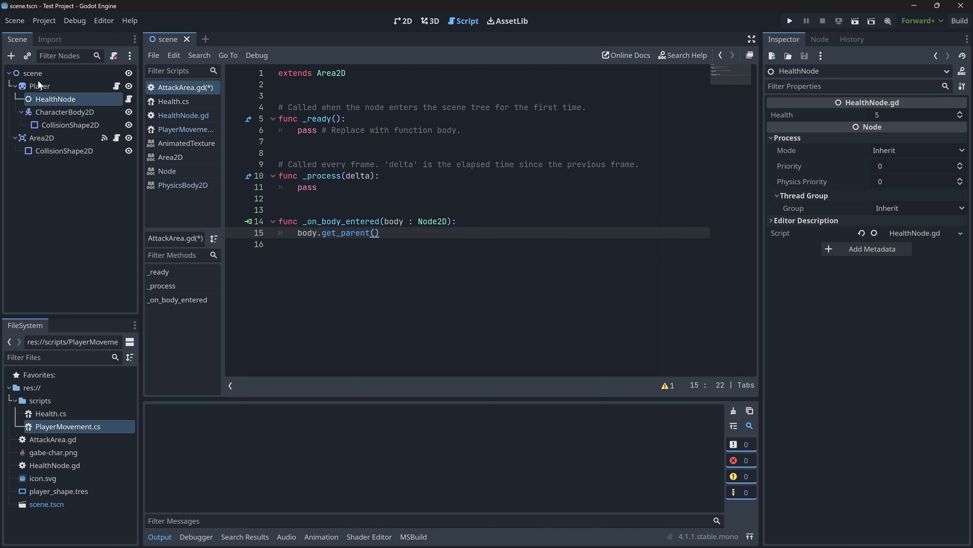
type(".getchi")
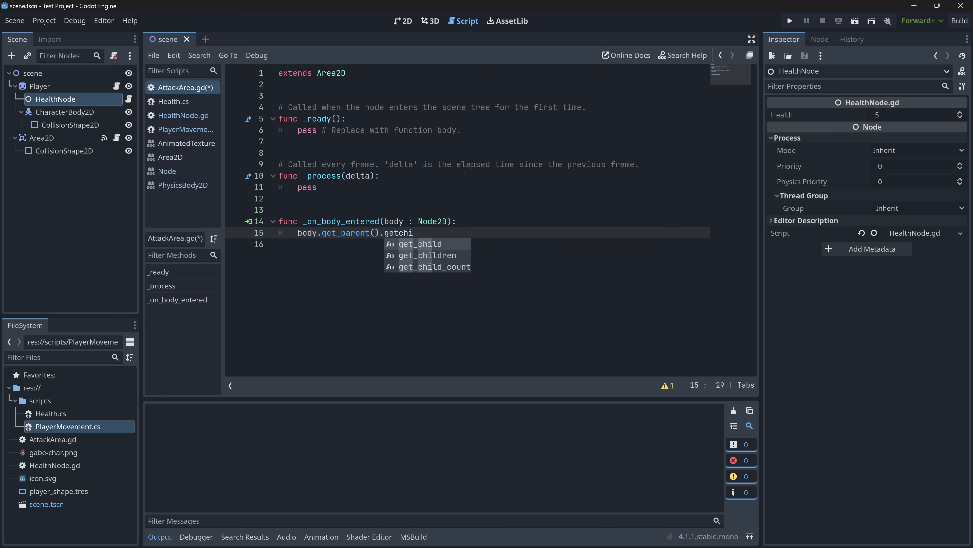
key("Return")
type("0)")
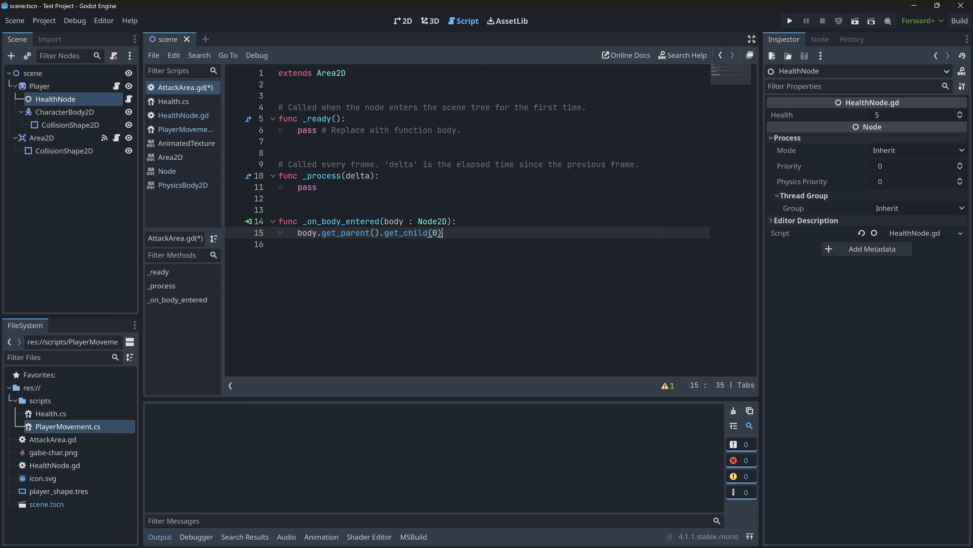
type(".Damage")
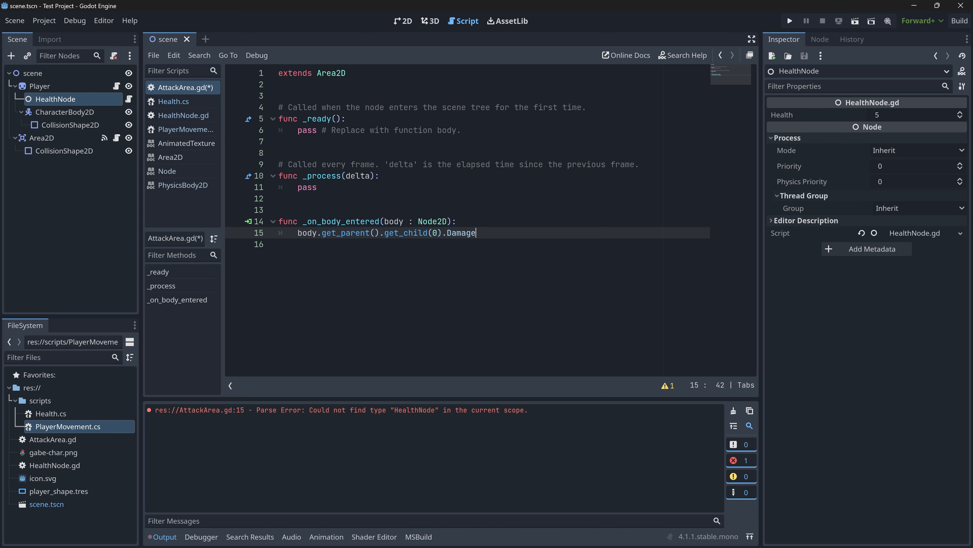
type("(1)")
- Append a .Damage(1) call to the get_child(0) expression and save the script
key("Down")
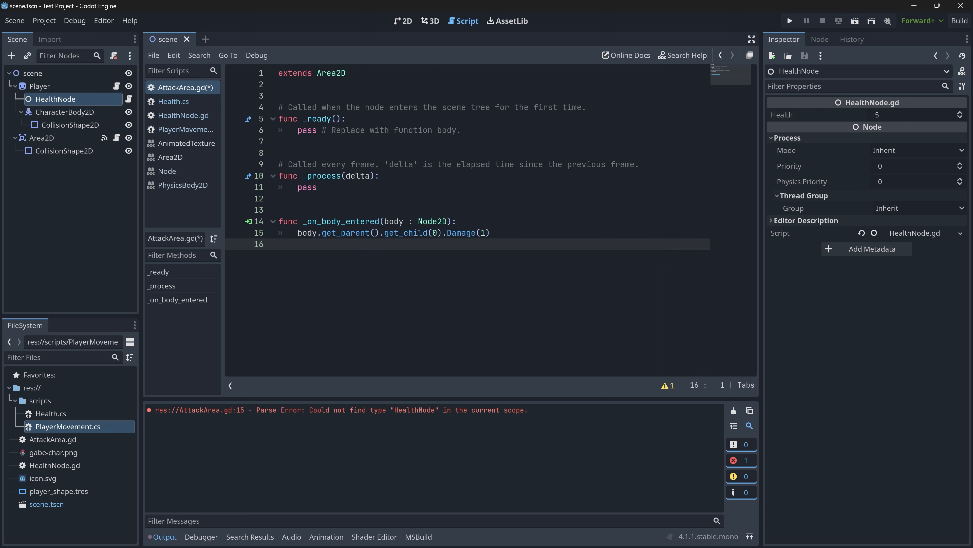
key("ctrl+s")
- Review the get_parent, get_child(0) and Damage(1) call chain against the HealthNode's place under Player
left_click(494, 233)
left_click_drag(495, 233, 298, 232)
left_click(403, 232)
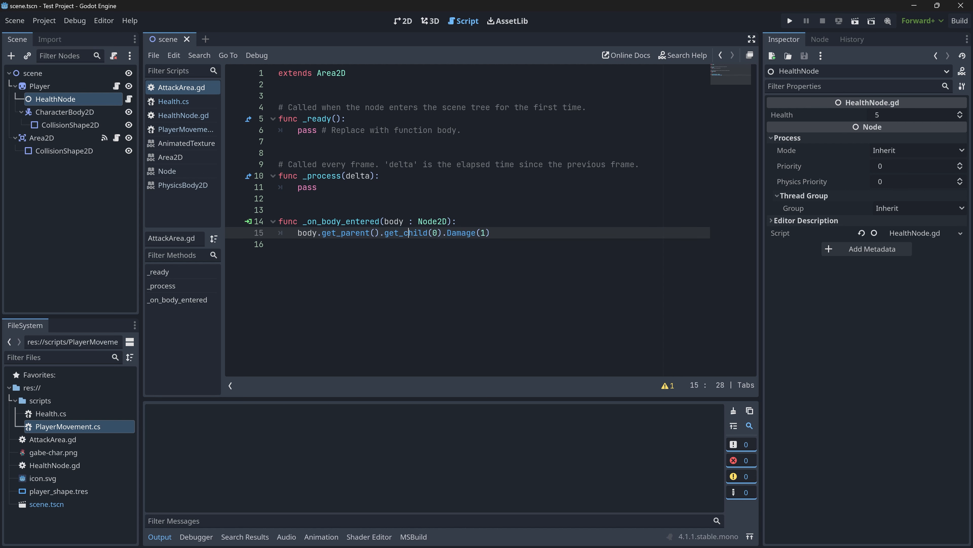
double_click(407, 233)
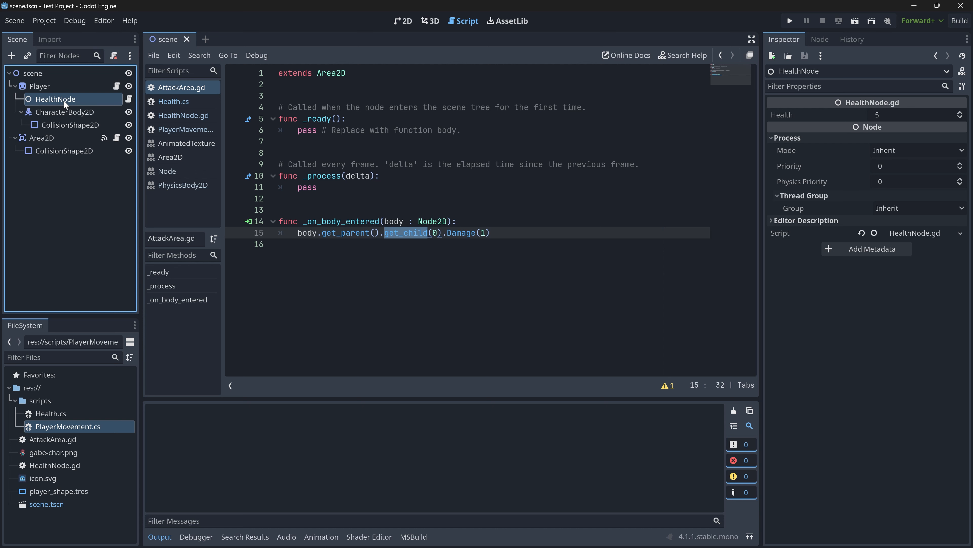
left_click_drag(491, 233, 466, 233)
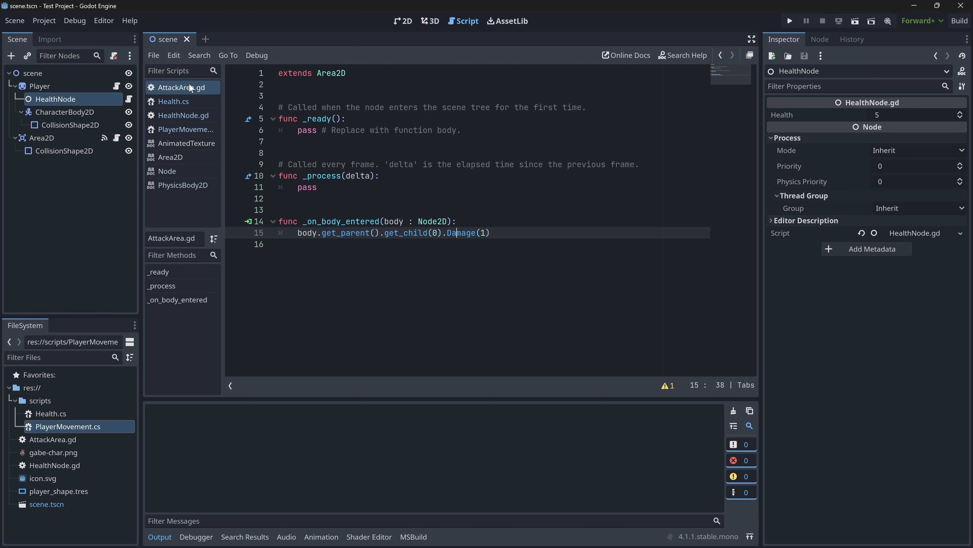
- Delete Health.cs from the scripts folder and change the call in AttackArea.gd to lowercase damage(1)
left_click(174, 102)
left_click(174, 88)
left_click(71, 413)
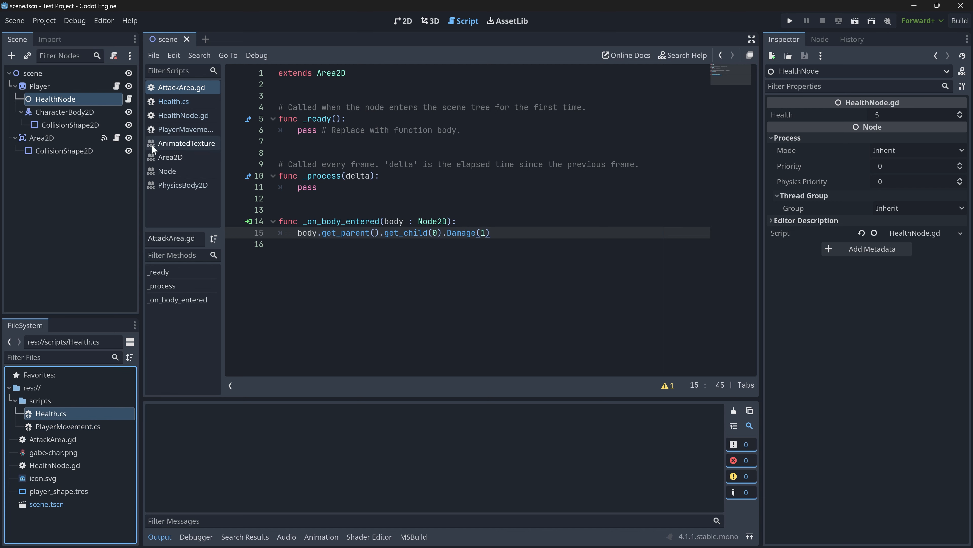
left_click(177, 115)
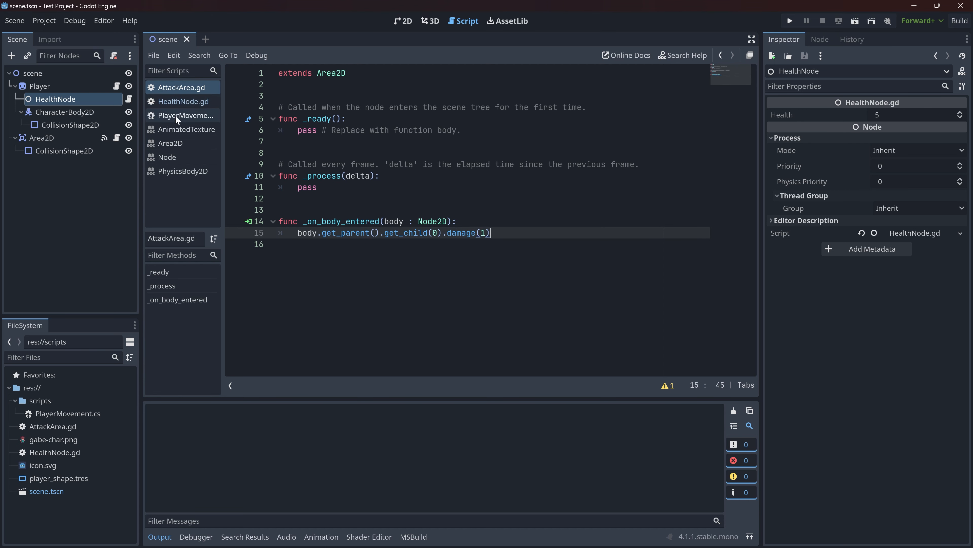
- Test-run the project to check the damage call, stop the game, and go to the health print statement in HealthNode.gd
left_click(790, 21)
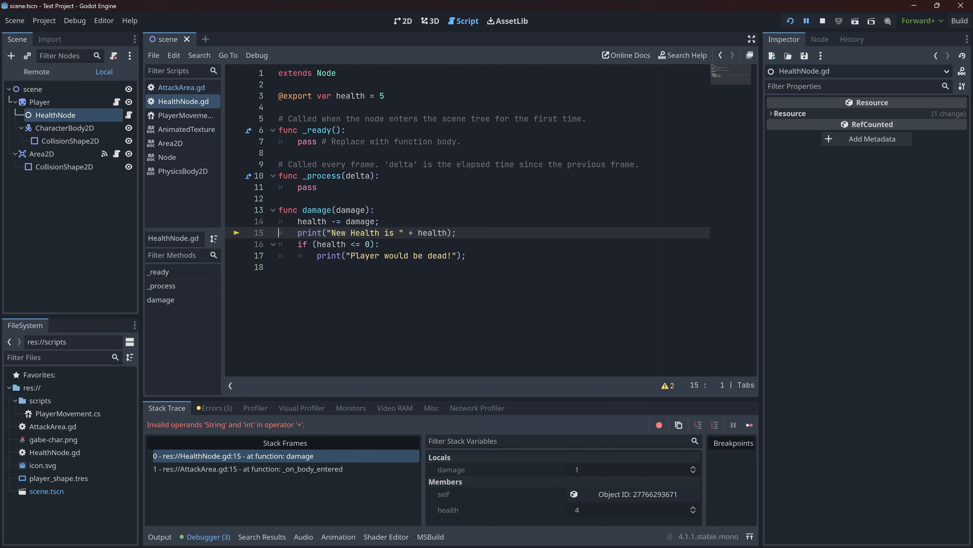
left_click(822, 21)
left_click(438, 233)
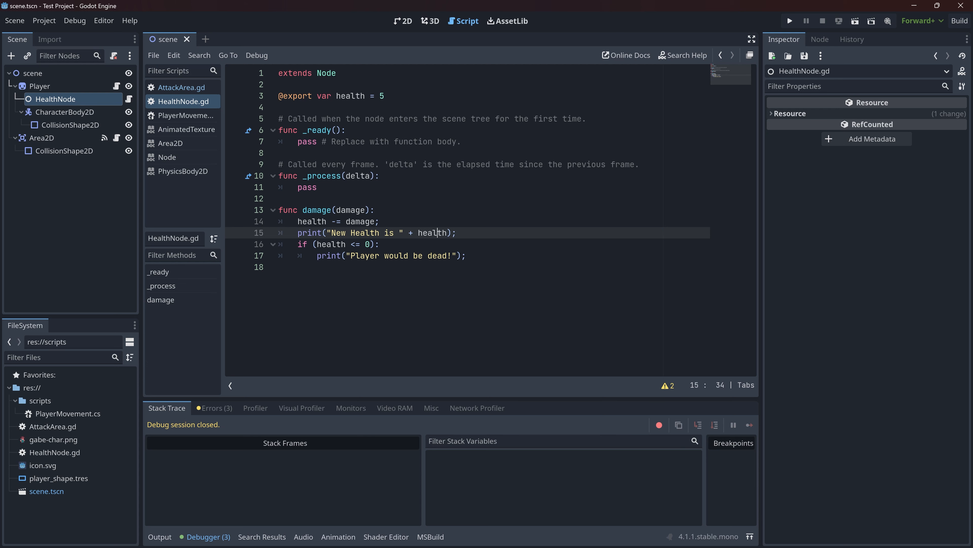
- Wrap health in str() in the "New Health is " print statement of the damage function
left_click(414, 232)
type("str)")
key("BackSpace")
type("(")
key("Delete")
key("Delete")
key("ctrl+Right")
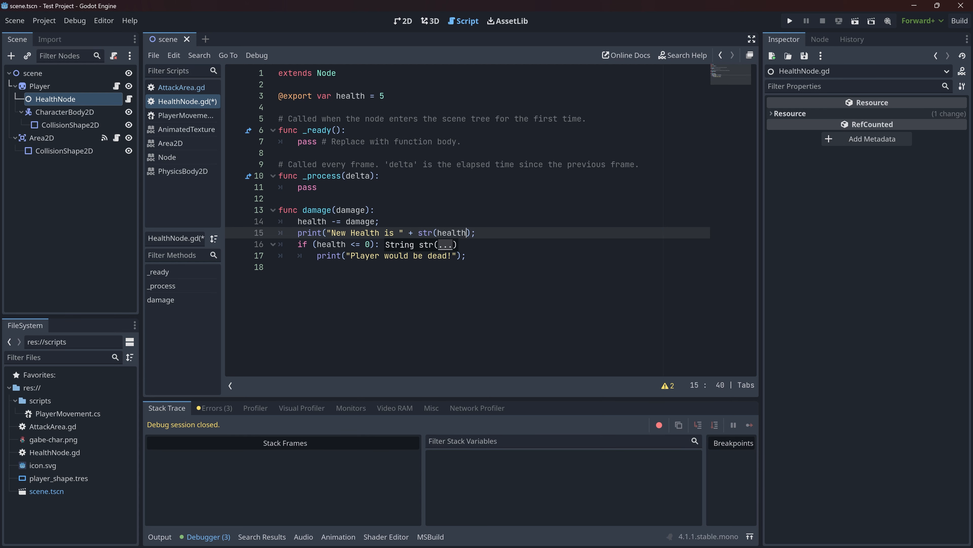
type(")")
key("BackSpace")
type("))")
left_click(380, 222)
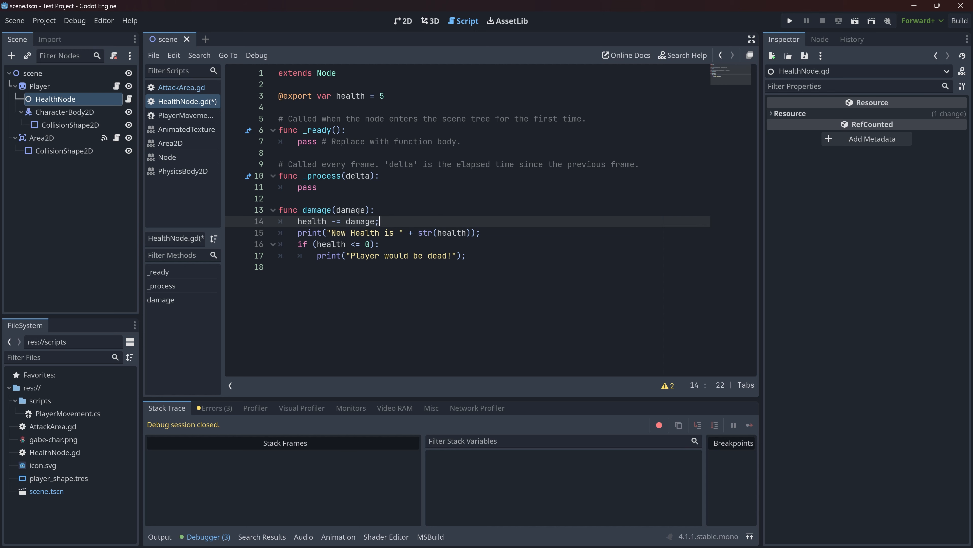
- Test-run the project and move the player repeatedly in and out of the attack area to check the health messages
left_click(790, 21)
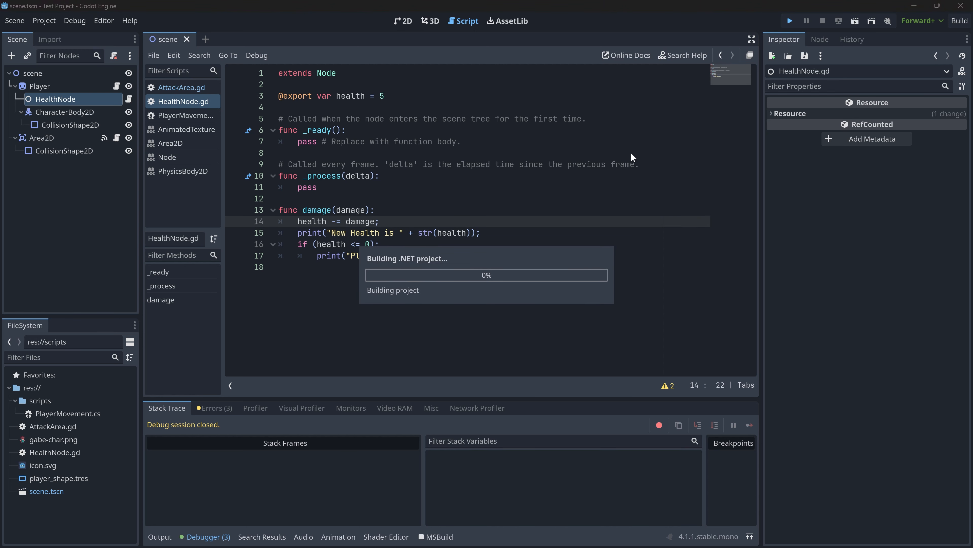
key("Right")
key("Left")
key("Right")
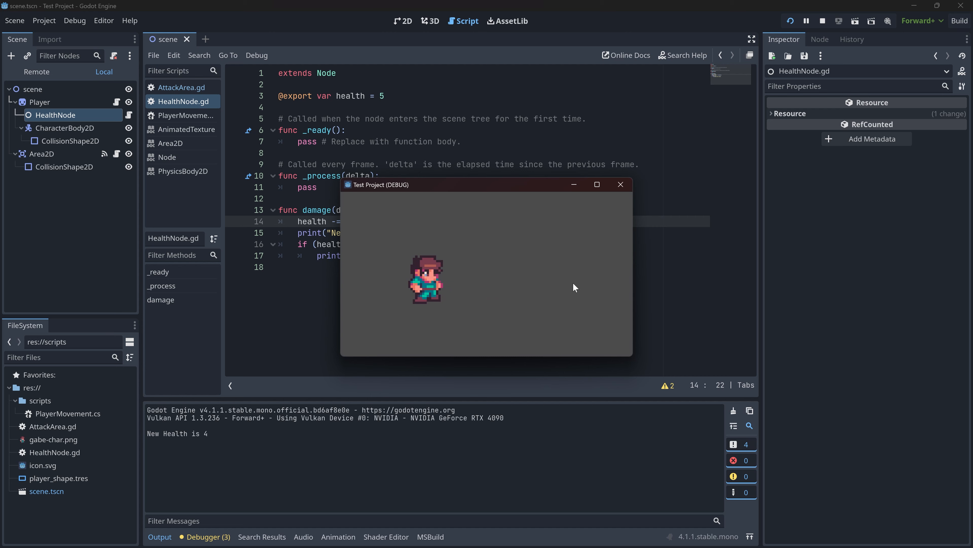
key("Left")
key("Right")
key("Left")
key("Right")
key("Left")
key("Right")
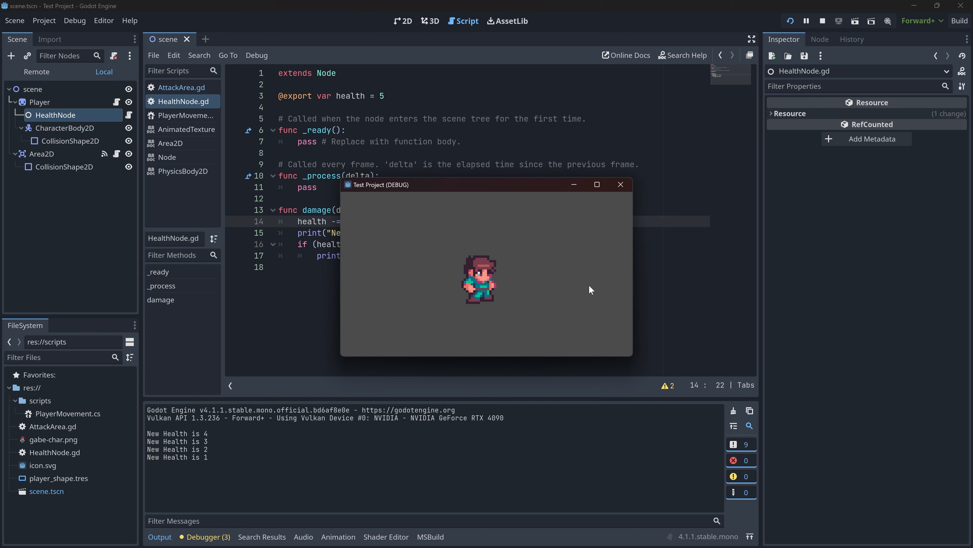
key("Left")
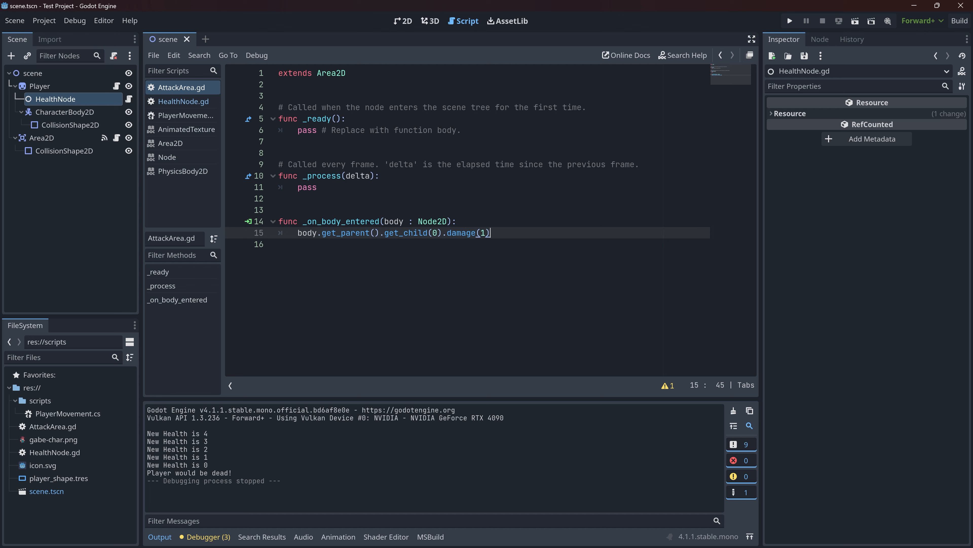
- Review the get_parent, get_child(0) and damage(1) call chain in the _on_body_entered function of AttackArea.gd
left_click(341, 233)
left_click(399, 233)
left_click(342, 232)
left_click(408, 233)
double_click(409, 233)
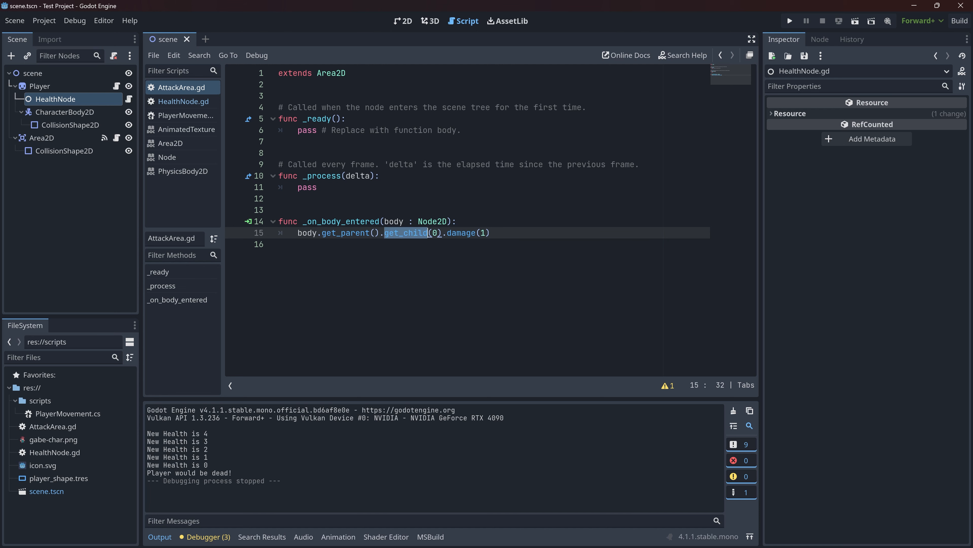
left_click(492, 233)
left_click_drag(492, 232, 336, 221)
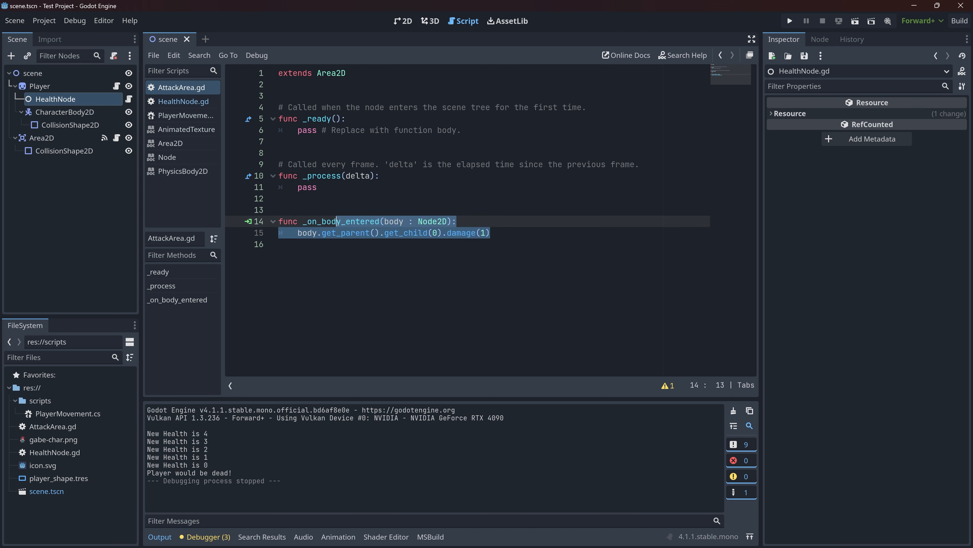
left_click(492, 232)
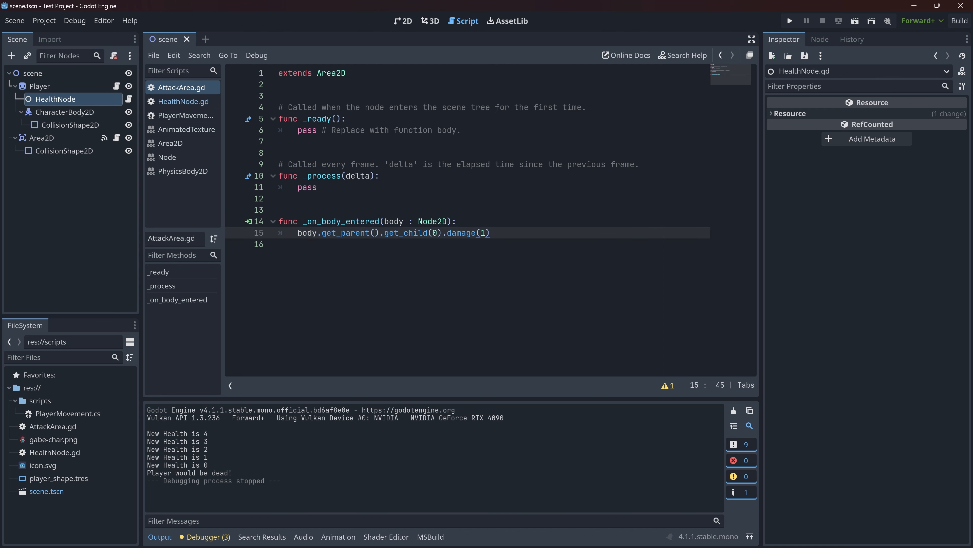
- Compare the Player and CharacterBody2D nodes with the body parameter, get_parent and get_child calls in _on_body_entered
left_click(40, 86)
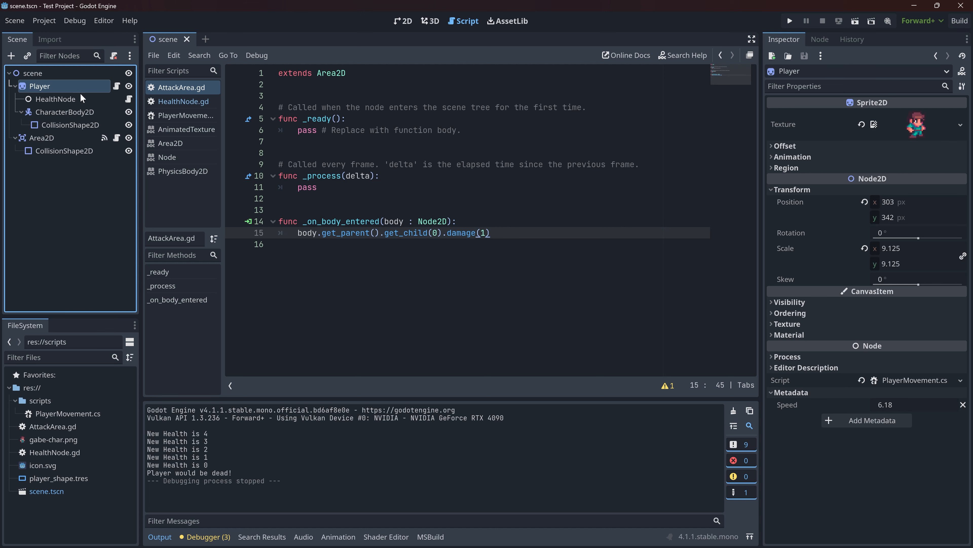
left_click(54, 112)
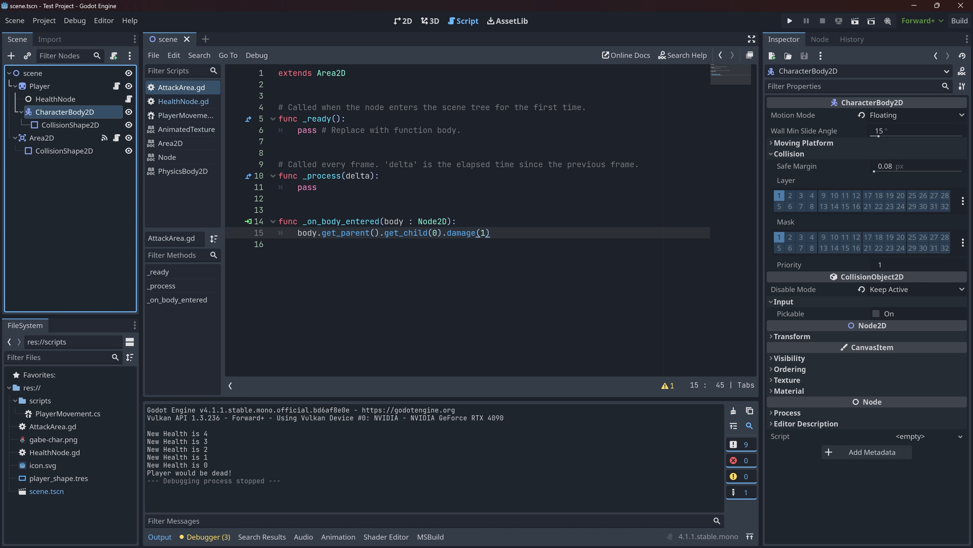
left_click(491, 233)
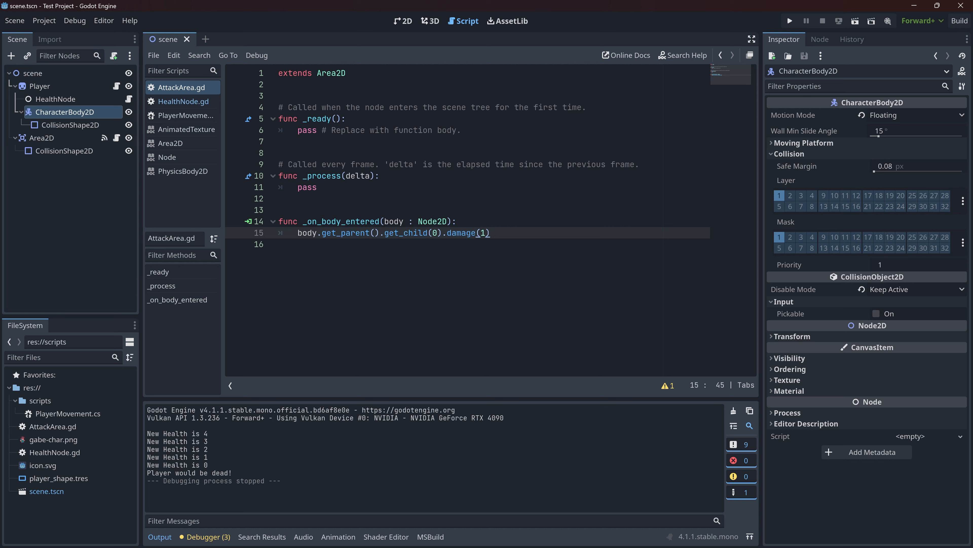
left_click_drag(447, 221, 384, 221)
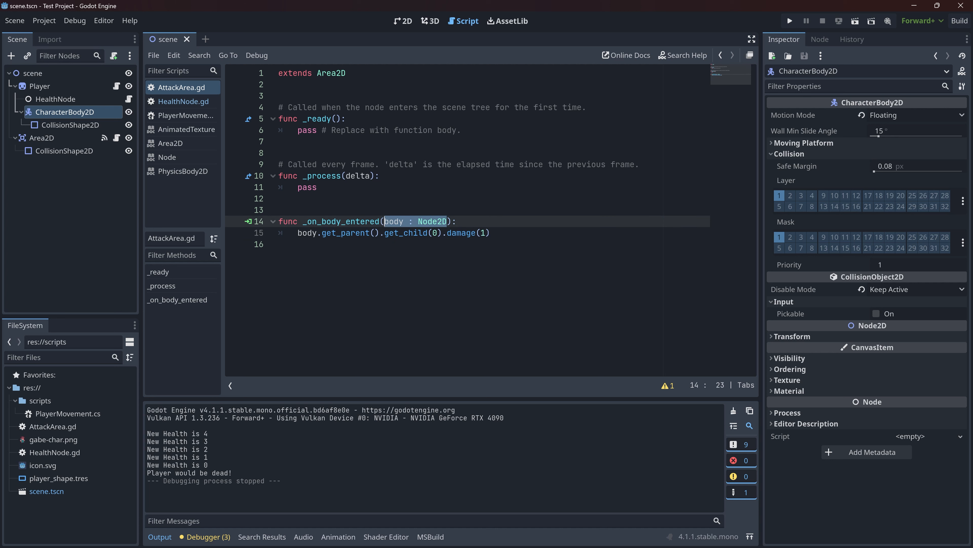
left_click(349, 221)
left_click(491, 233)
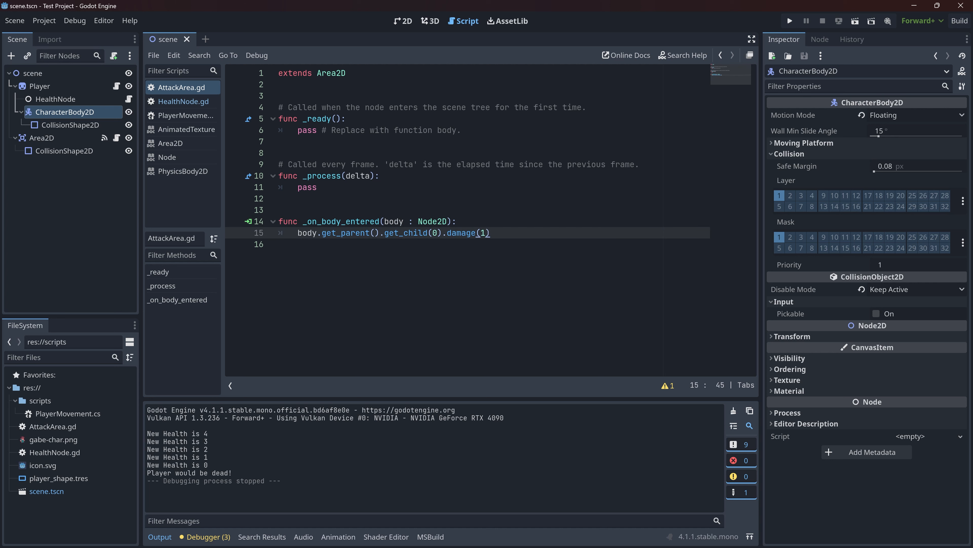
double_click(341, 221)
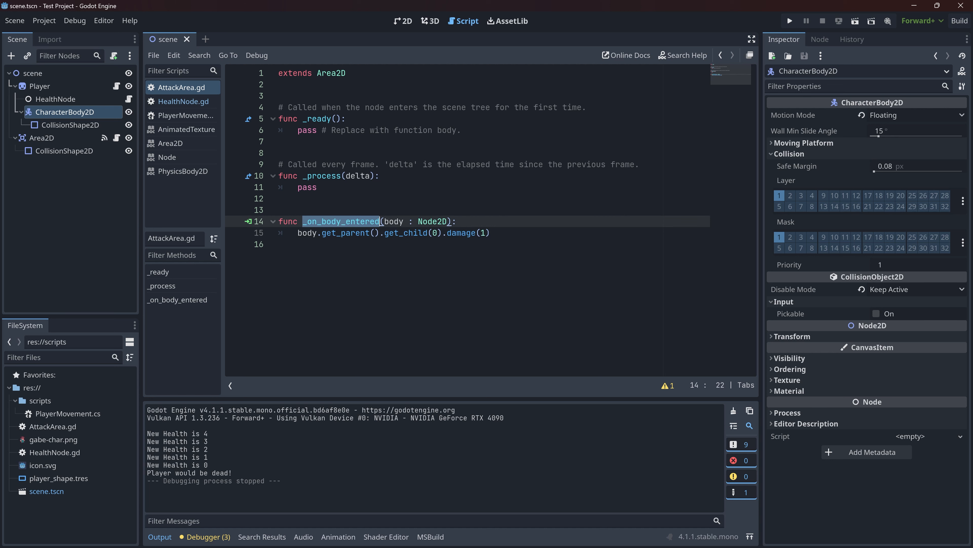
double_click(345, 233)
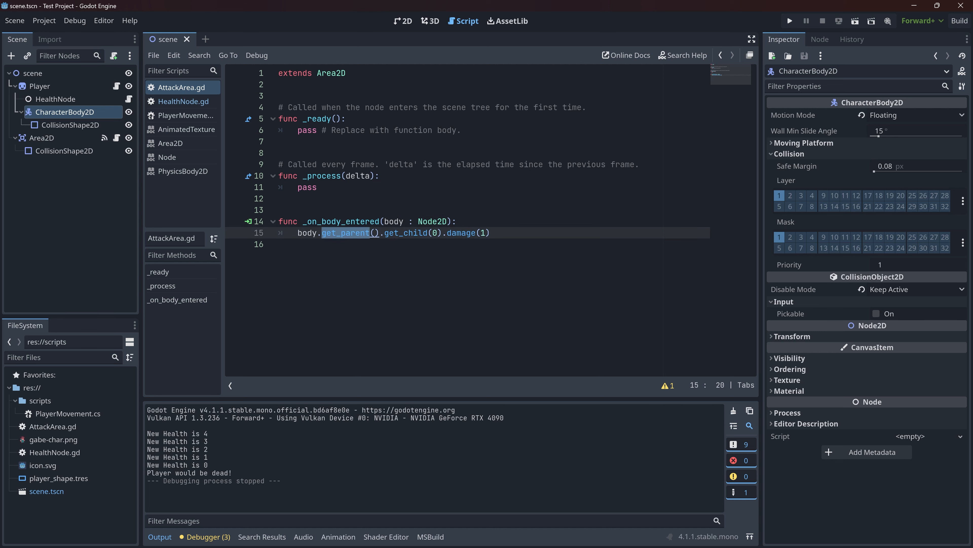
double_click(435, 233)
left_click(435, 246)
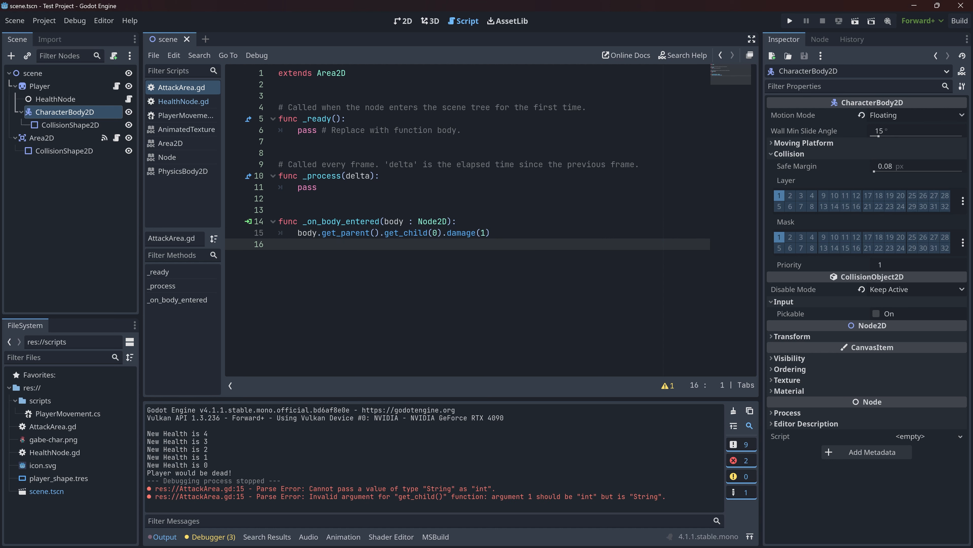
- Look over the key-driven movement code in PlayerMovement.cs and delete that script from the scripts folder
left_click(185, 115)
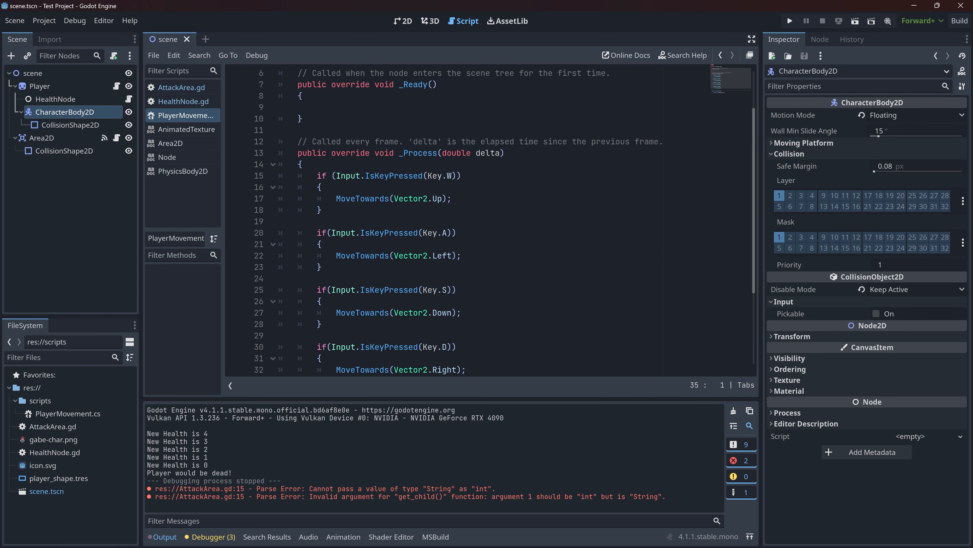
scroll(467, 220, "down", 2)
scroll(467, 221, "up", 2)
scroll(467, 221, "down", 3)
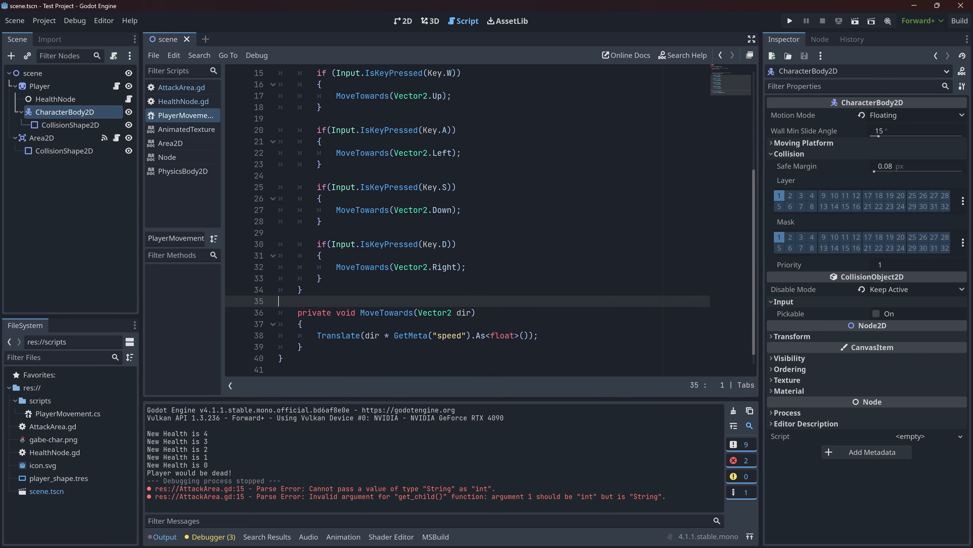
left_click(301, 358)
left_click(301, 346)
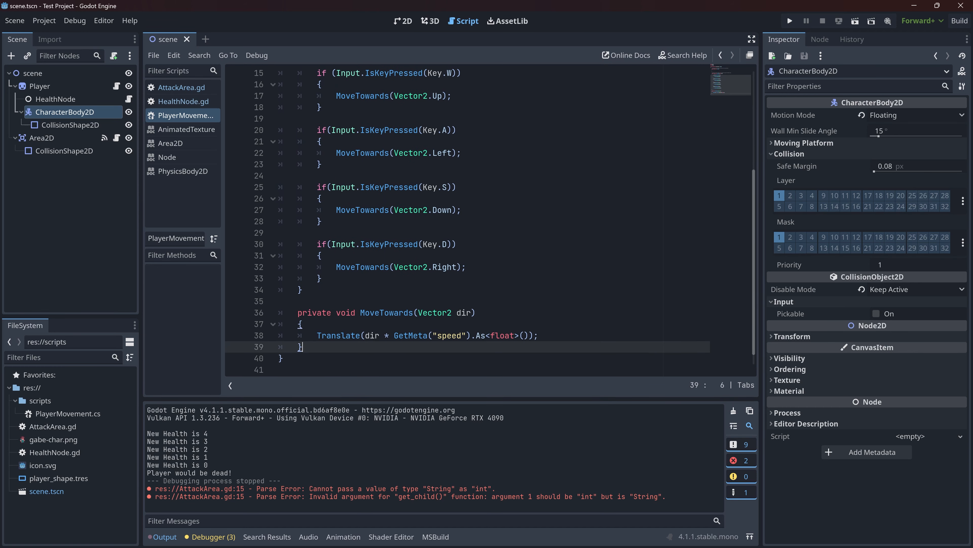
left_click(398, 21)
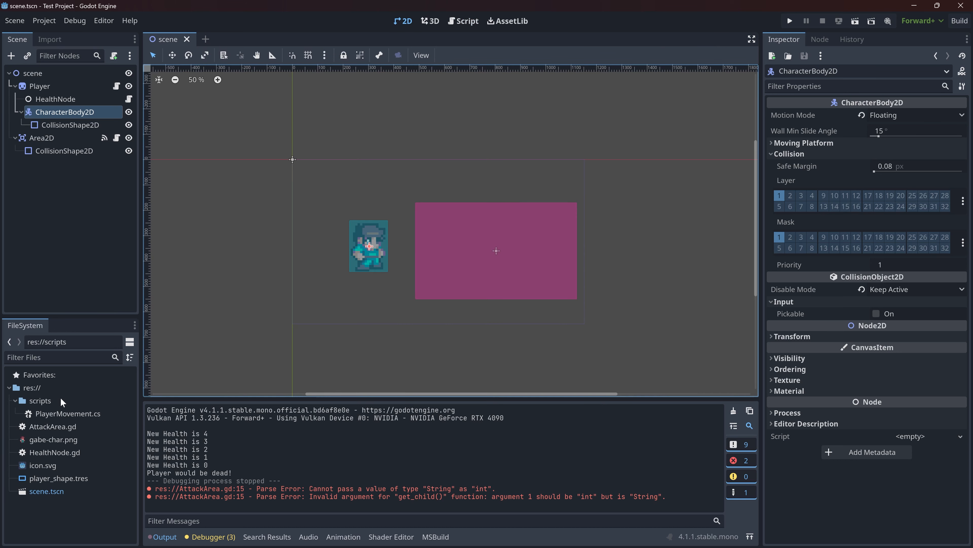
left_click(69, 412)
key("Delete")
key("Return")
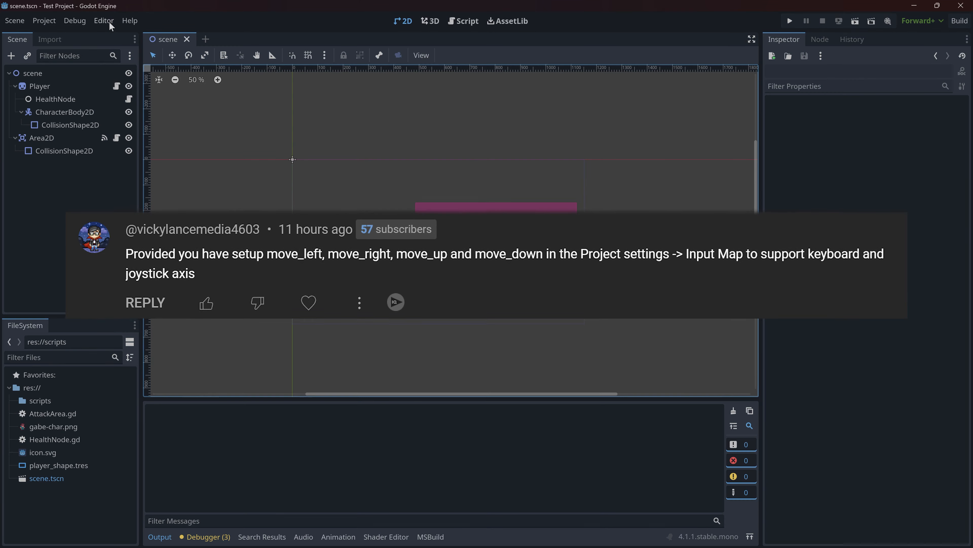
- Add the input actions move_left and move_right to the Input Map in the project settings
left_click(110, 23)
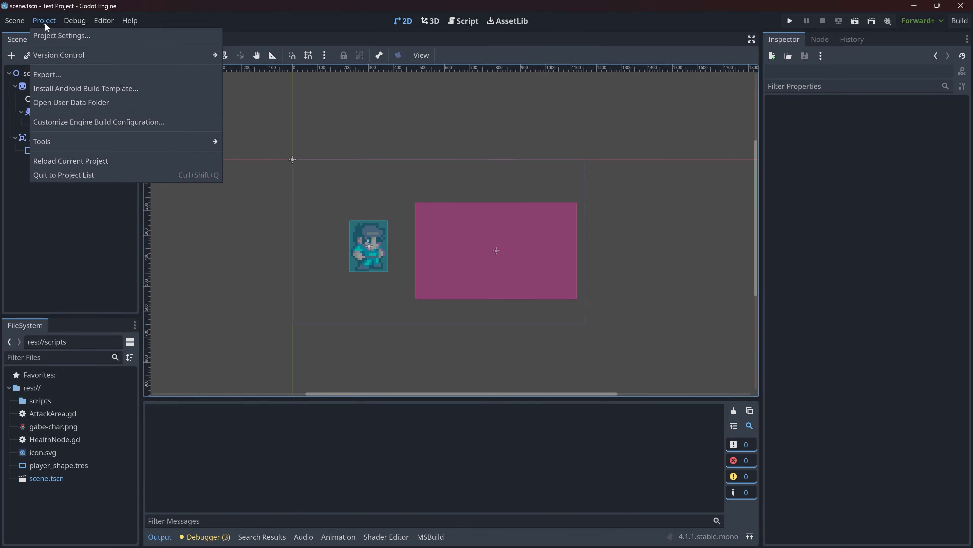
left_click(62, 35)
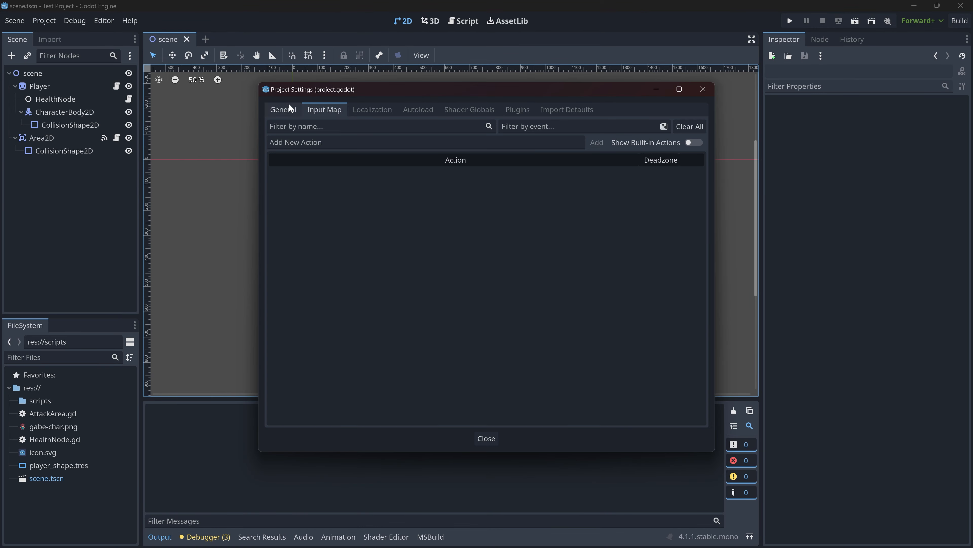
left_click(335, 142)
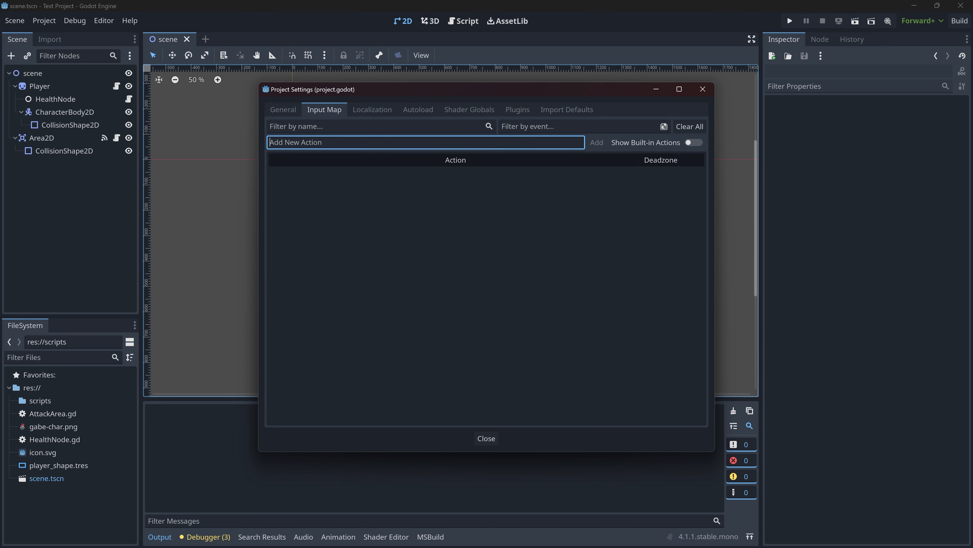
type("move_")
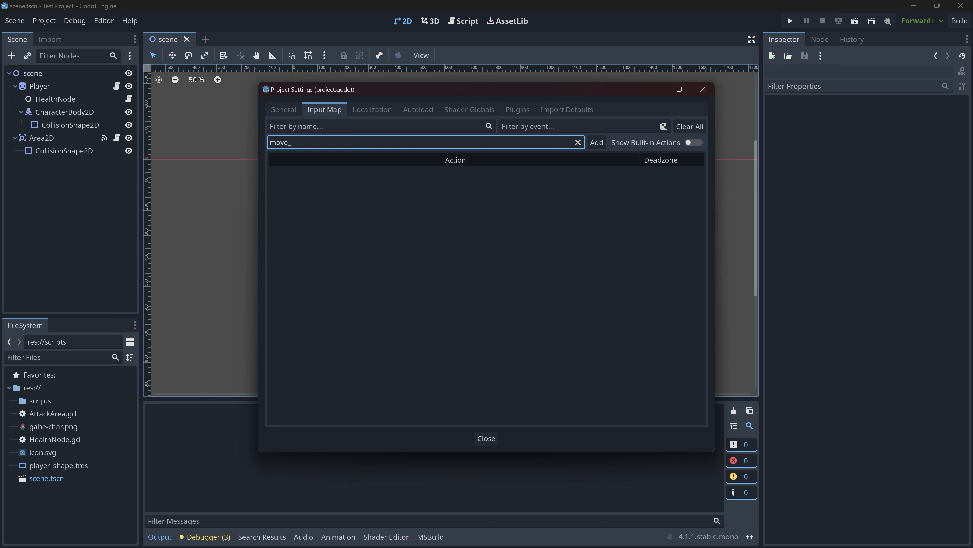
type("left")
key("Return")
type("move_right")
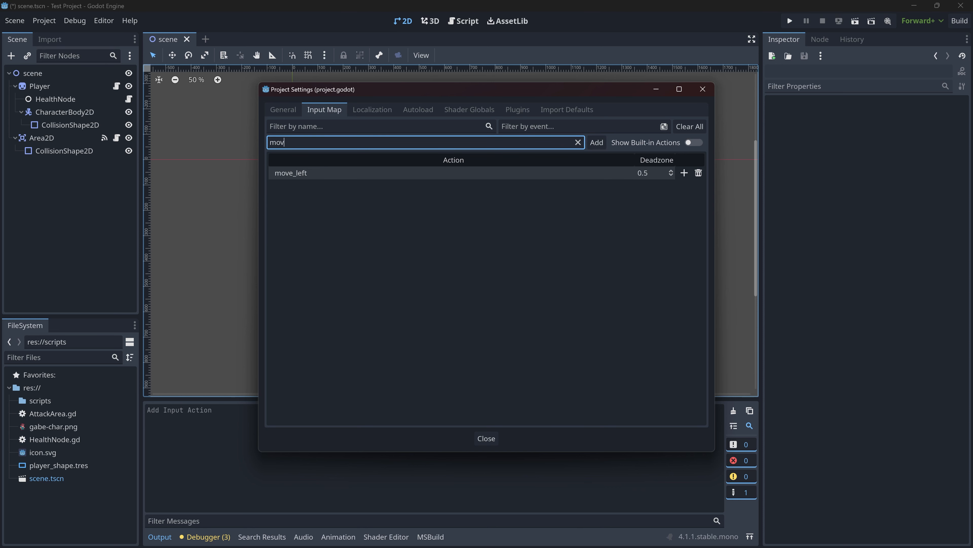
key("Return")
- Add the input actions move_up and move_down to the Input Map
type("move_up")
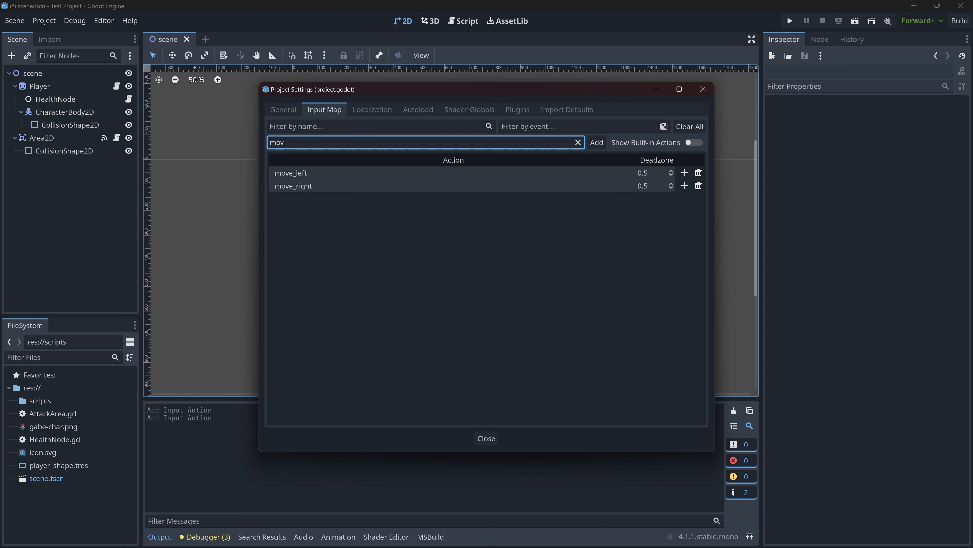
key("Return")
type("move")
type("_down")
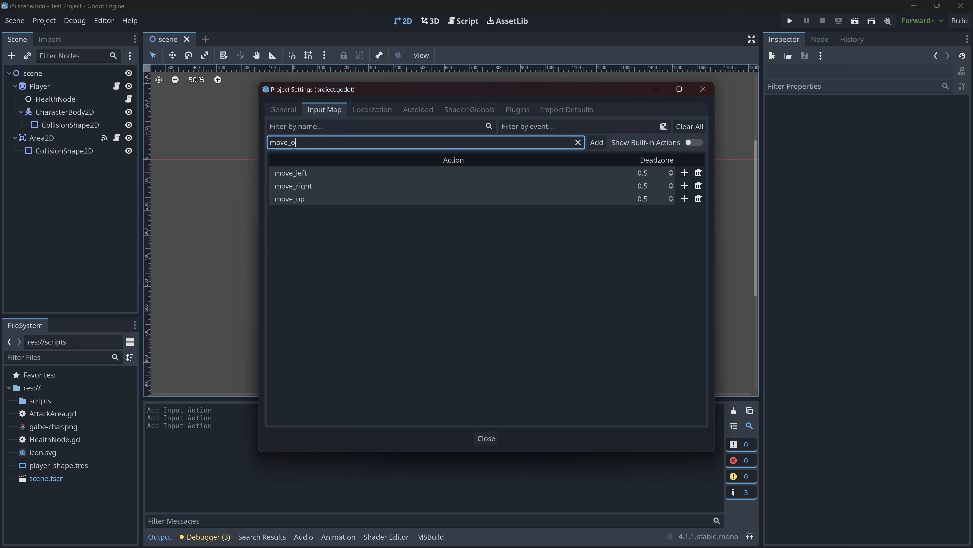
key("Return")
- Open the event configuration for move_left and browse its keyboard key, joypad button and joypad axis inputs
double_click(621, 173)
left_click(685, 185)
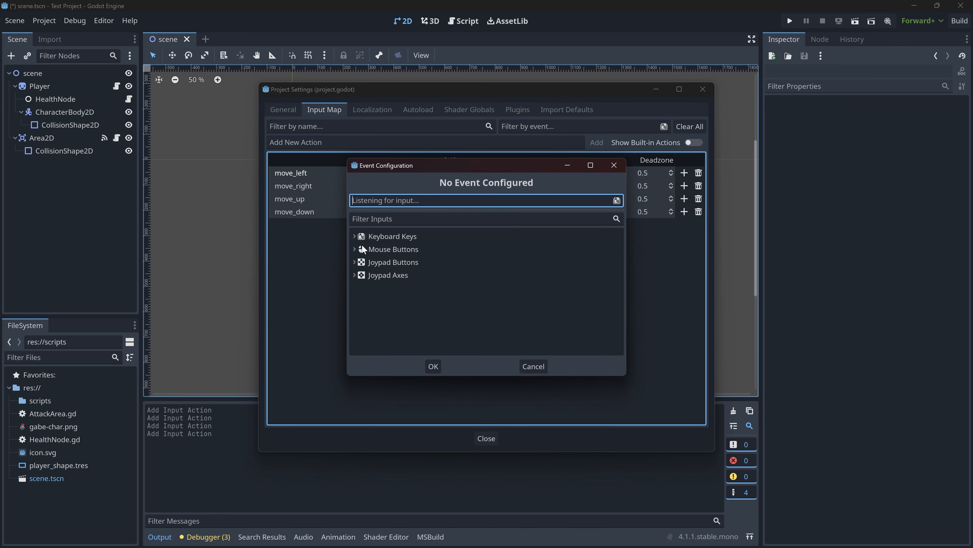
left_click(382, 234)
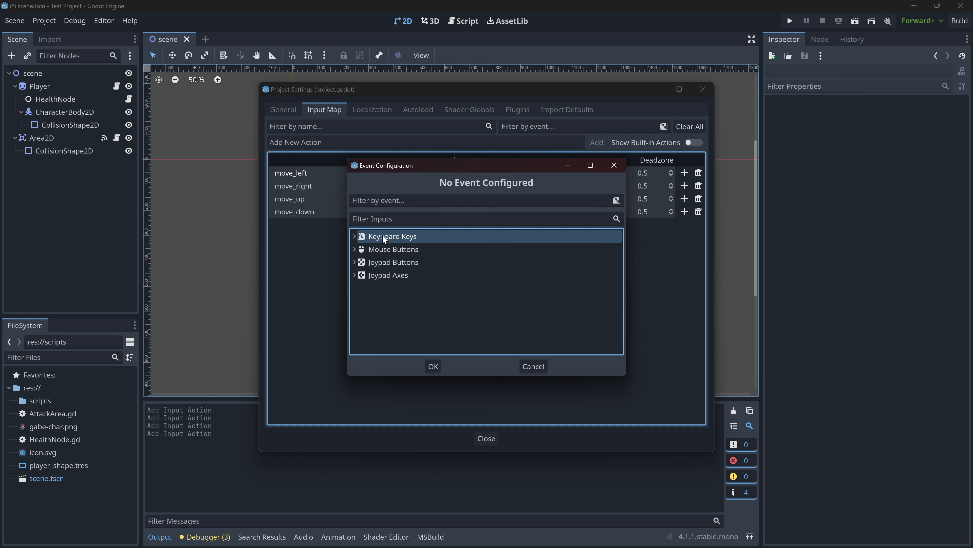
left_click(382, 263)
left_click(354, 275)
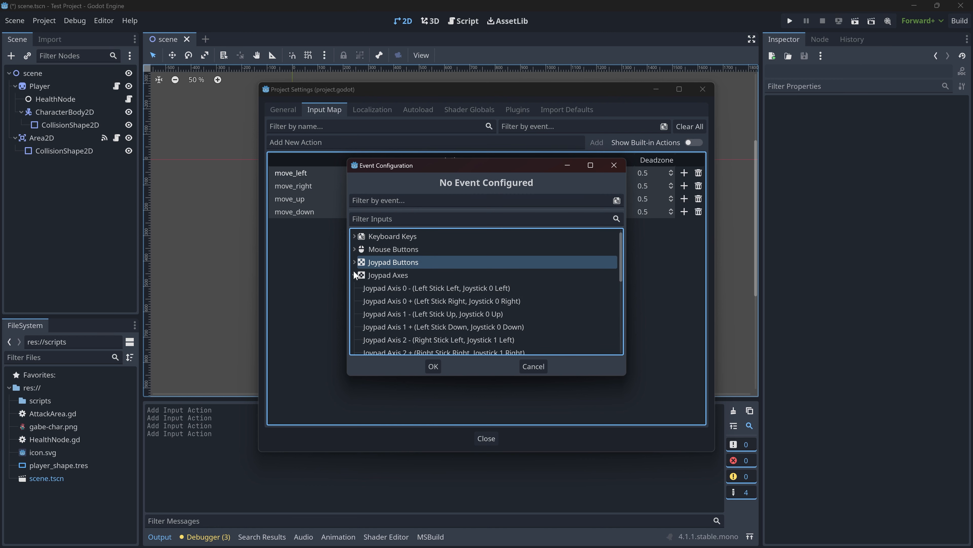
left_click(354, 276)
left_click(354, 261)
left_click(354, 262)
left_click(354, 236)
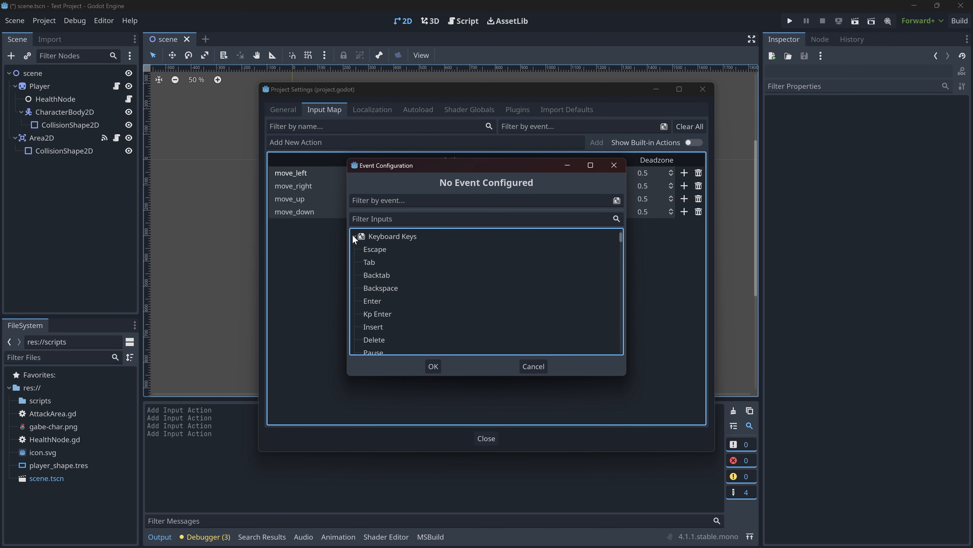
- Find the A key among the keyboard inputs and assign it to move_left as a physical keycode
scroll(360, 262, "down", 4)
scroll(367, 270, "up", 4)
scroll(367, 276, "up", 1)
type("a")
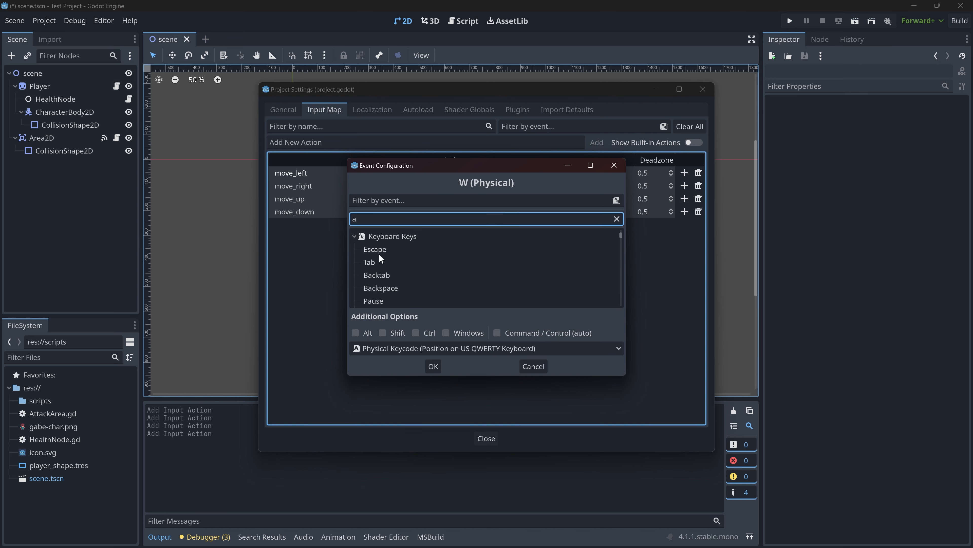
scroll(379, 254, "down", 8)
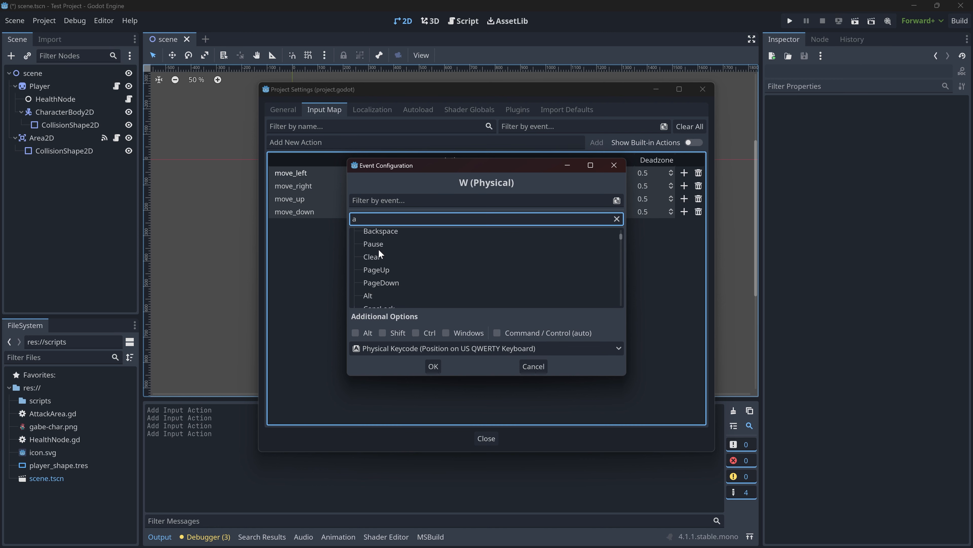
scroll(374, 255, "down", 10)
left_click(370, 270)
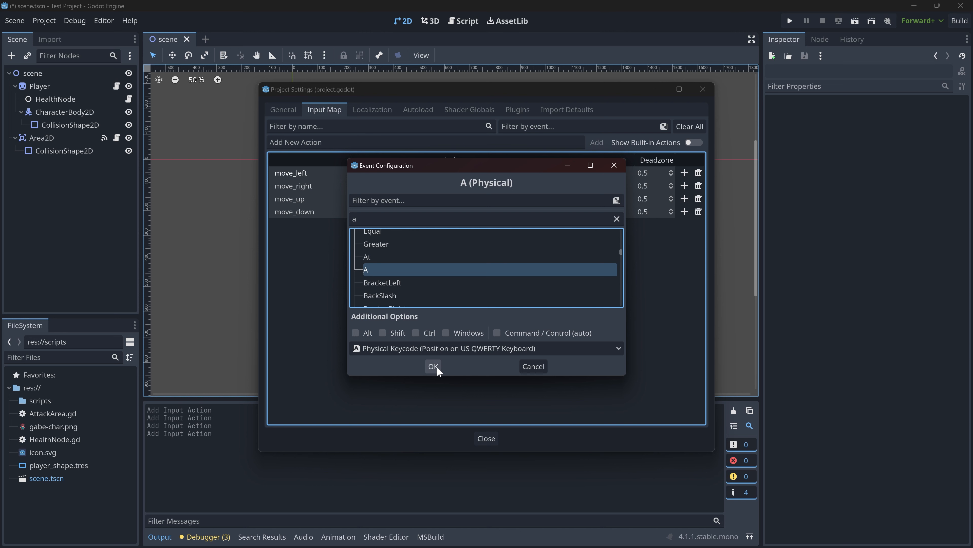
left_click(433, 366)
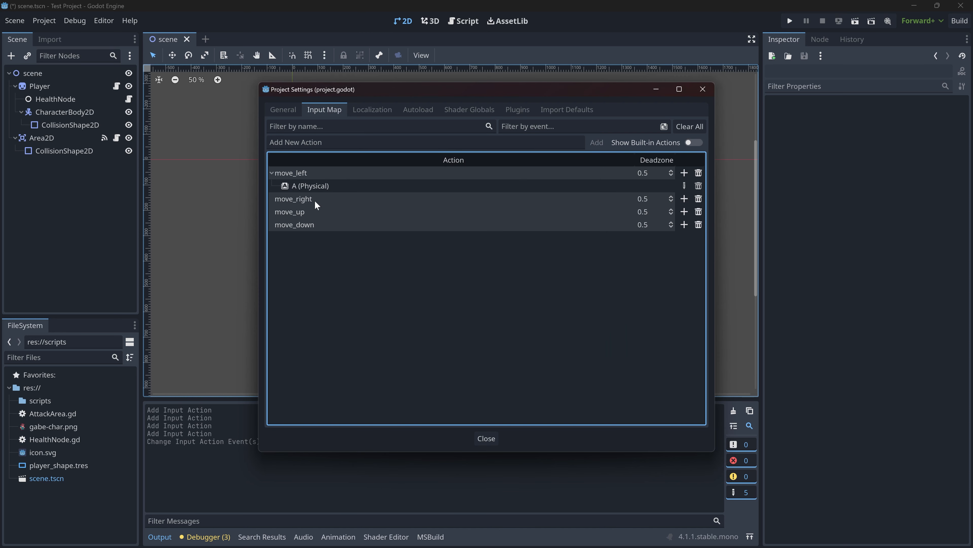
- Assign the D key to the move_right action as a physical keycode
left_click(684, 198)
left_click(385, 219)
type("d")
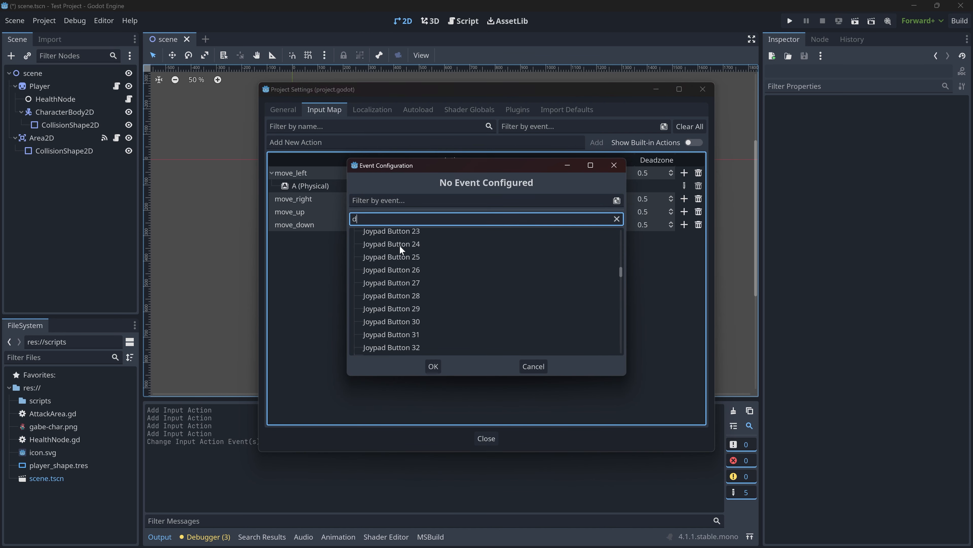
scroll(386, 305, "up", 14)
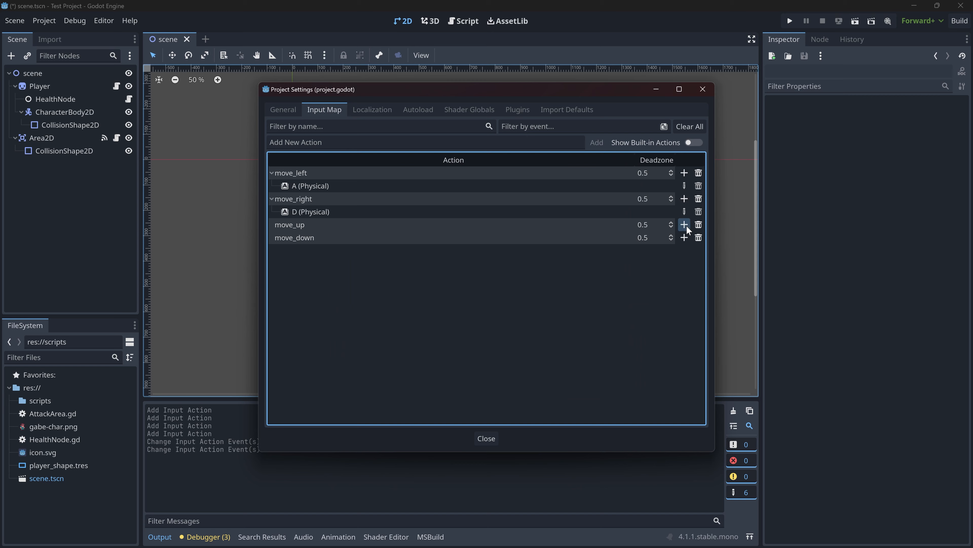
- Assign the W key to the move_up action as a physical keycode
left_click(684, 225)
left_click(460, 200)
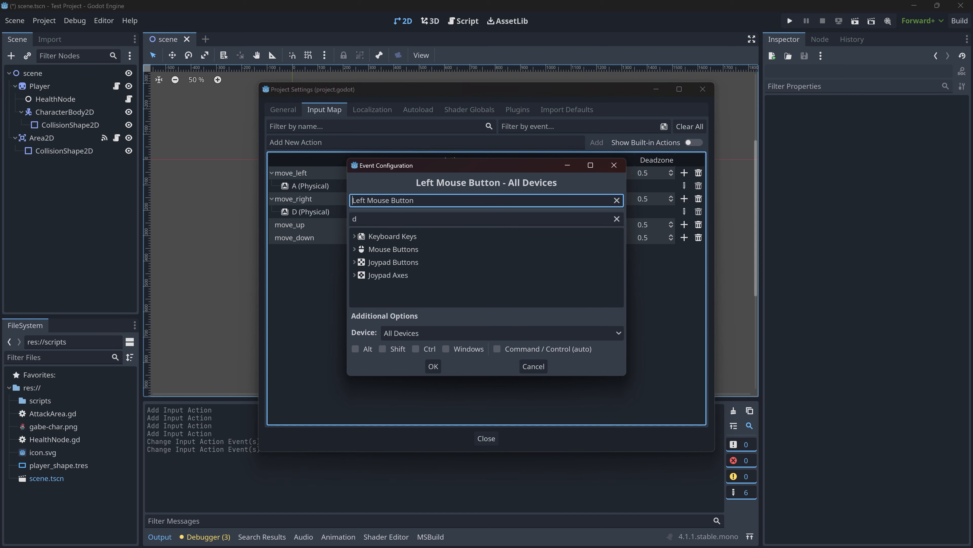
key("w")
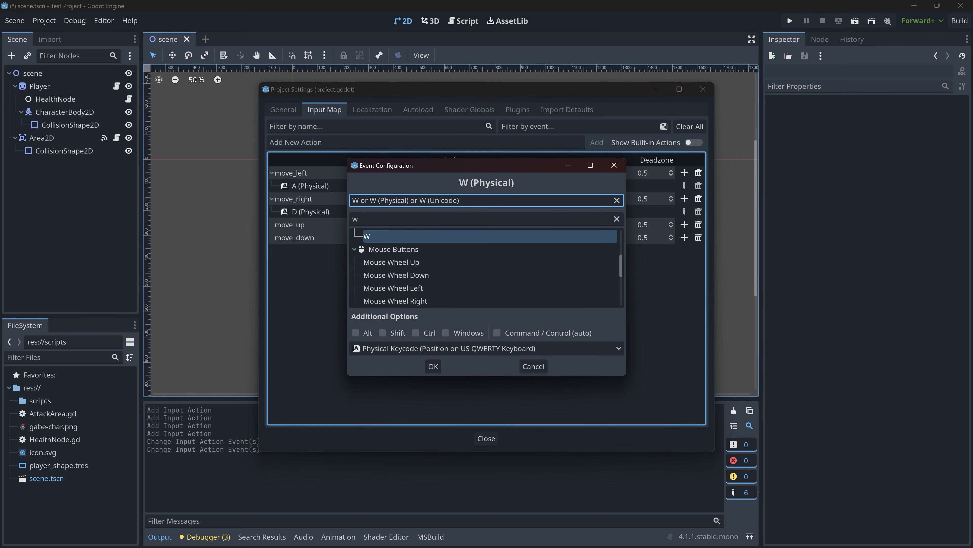
left_click(433, 366)
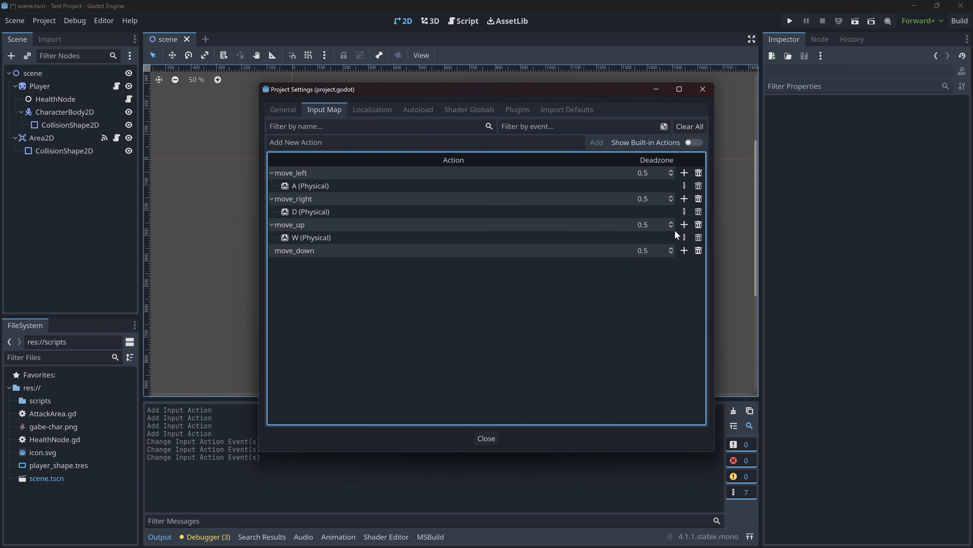
- Assign the S key to the move_down action as a physical keycode
left_click(684, 251)
left_click(460, 200)
key("s")
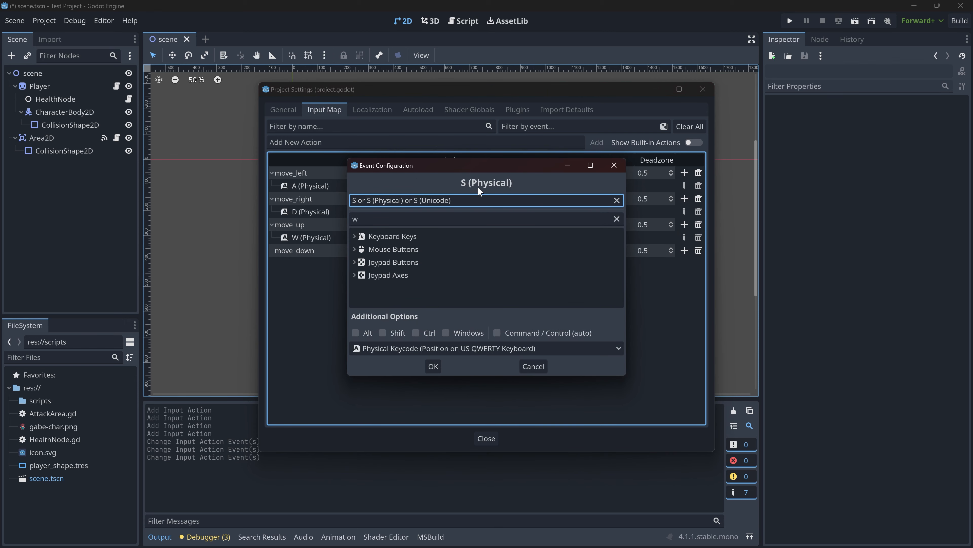
key("Return")
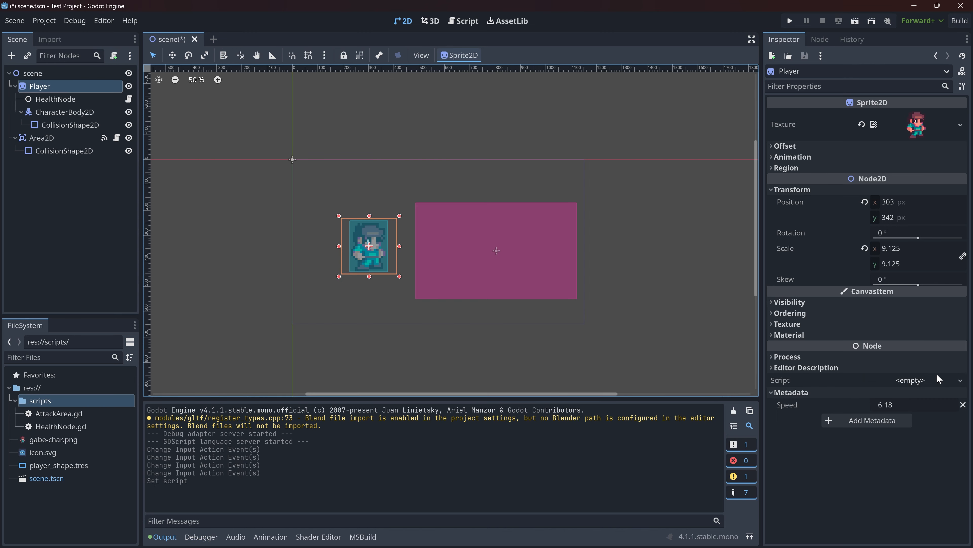
- Create a GDScript named PlayerMovement.gd from the default Node template and attach it to the Player sprite
left_click(934, 380)
left_click(933, 393)
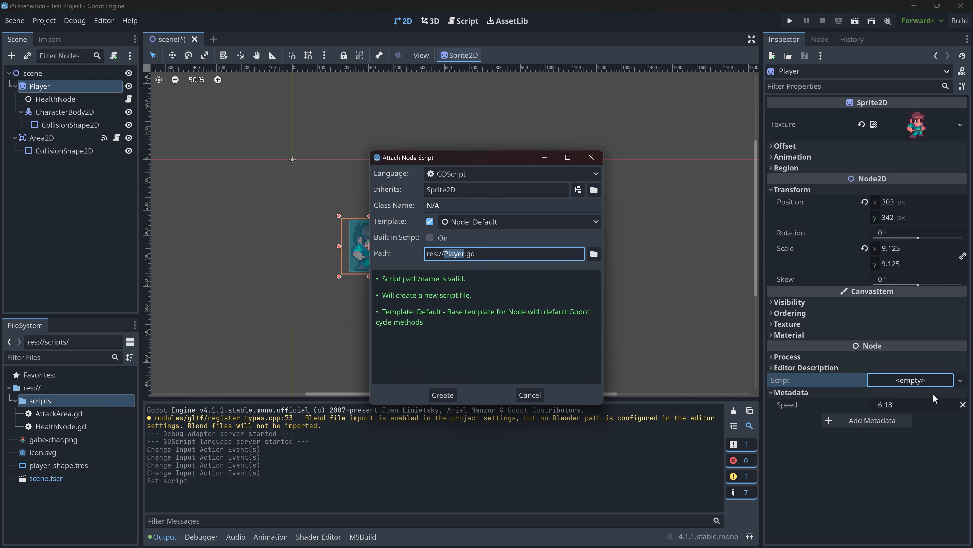
key("Left")
type("Movement")
key("Return")
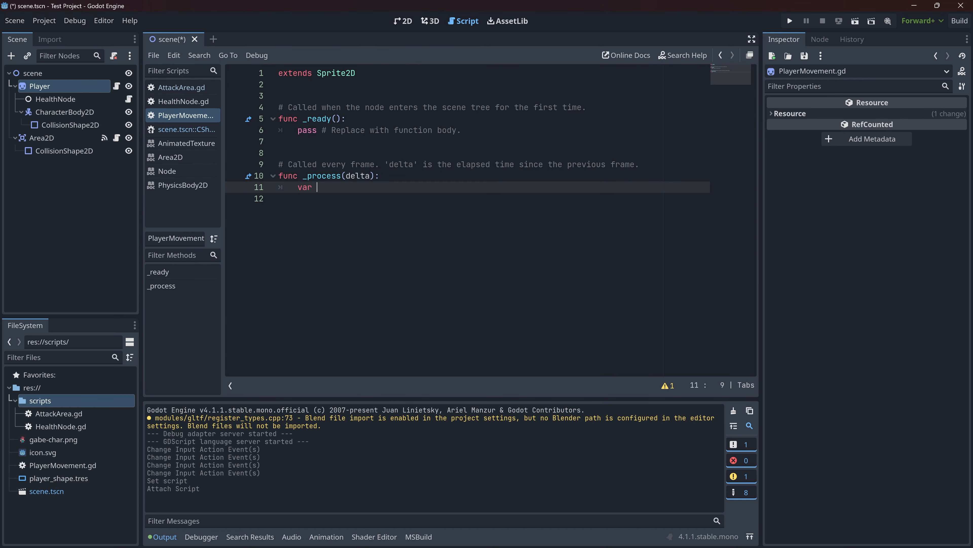
- In _process, declare the variable input_axis as Input.get_vector with "move_left" as the negative x action
type("inpu")
key("BackSpace")
type("ut_axis = Input.get_vector(")
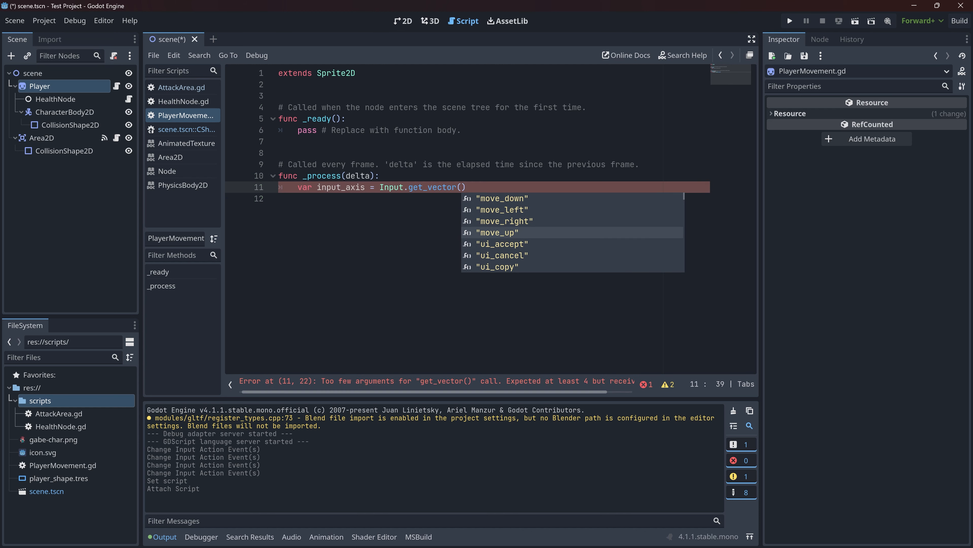
key("Down")
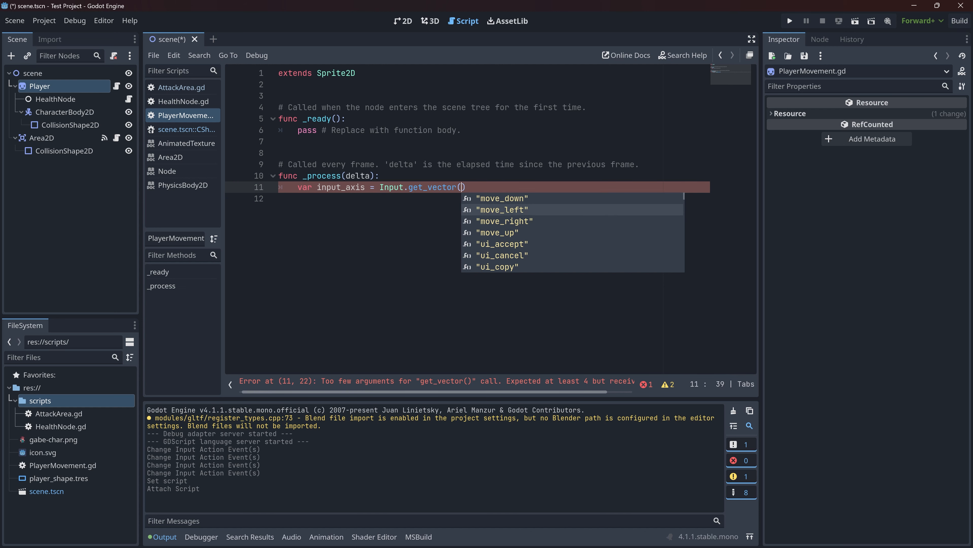
key("Return")
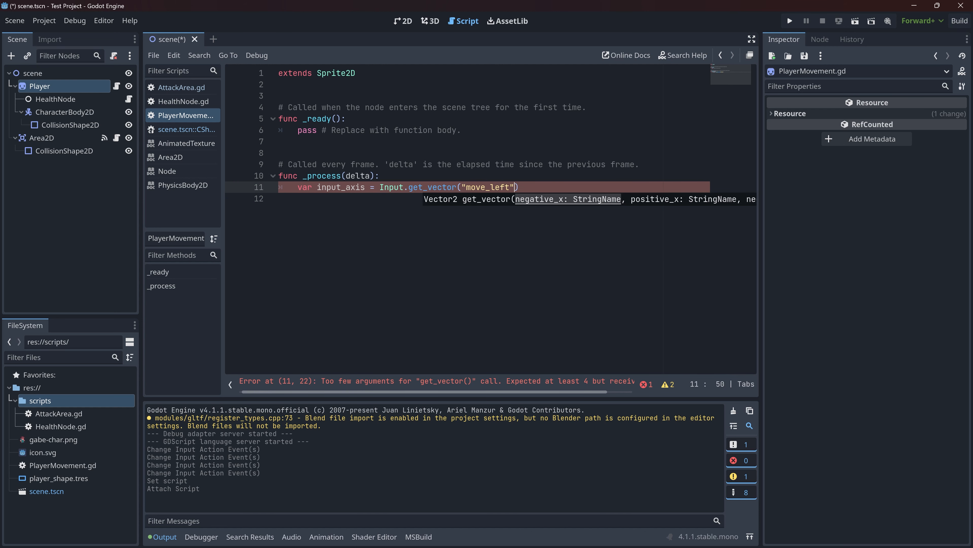
- Add "move_right" and "move_down" as the second and third arguments of the get_vector call
type(", \"move_up\"")
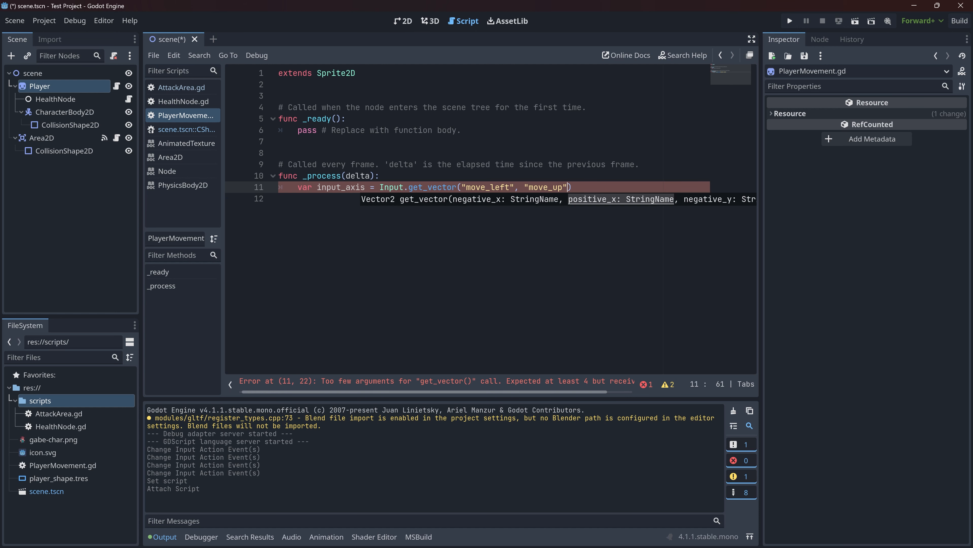
key("Left")
key("Left")
key("Left")
key("Left")
key("Left")
key("Left")
key("Left")
key("Left")
key("Left")
key("Left")
key("Left")
key("Left")
key("Left")
key("Left")
key("Left")
key("Left")
key("Left")
key("Left")
key("Left")
key("Left")
key("Right")
key("Right")
key("Right")
key("Right")
key("Right")
key("Right")
key("Right")
key("Right")
key("Right")
key("Right")
key("Right")
key("Right")
key("Right")
key("Right")
key("Right")
key("Right")
key("Right")
key("Right")
key("Right")
key("Right")
key("BackSpace")
key("BackSpace")
type("right\",")
key("Return")
key("Left")
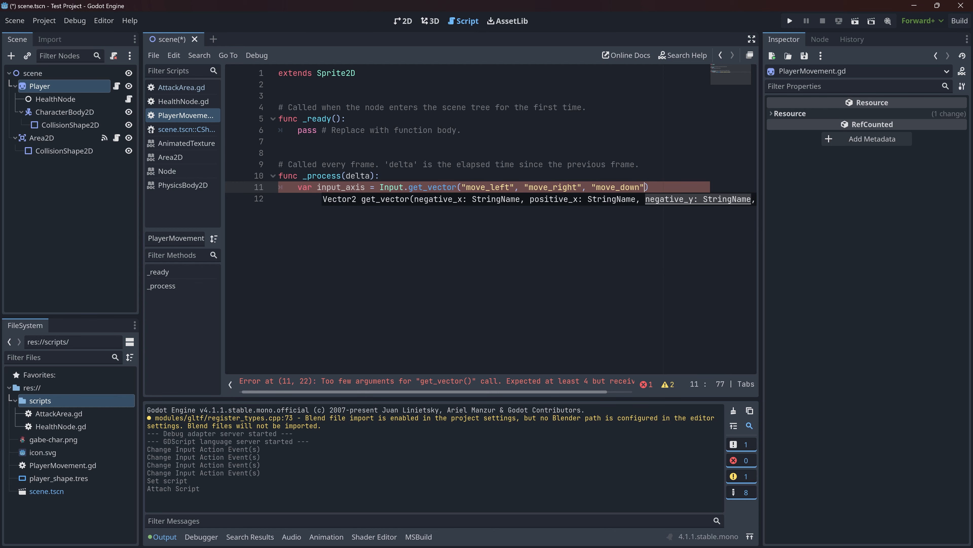
- Complete the get_vector call with "move_up" as the fourth argument and append .normalized() to it
type(", \"")
key("Down")
key("Down")
key("Down")
key("Return")
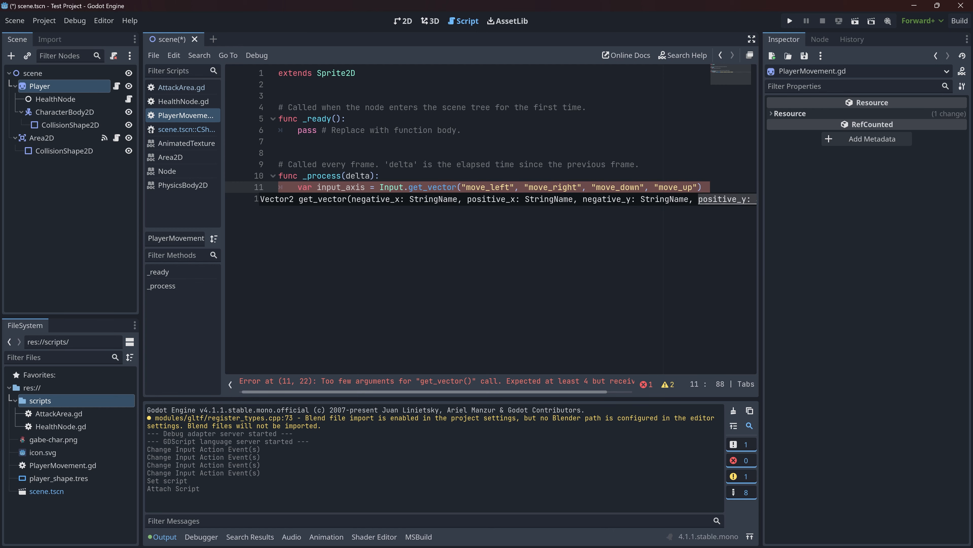
key("End")
key("Return")
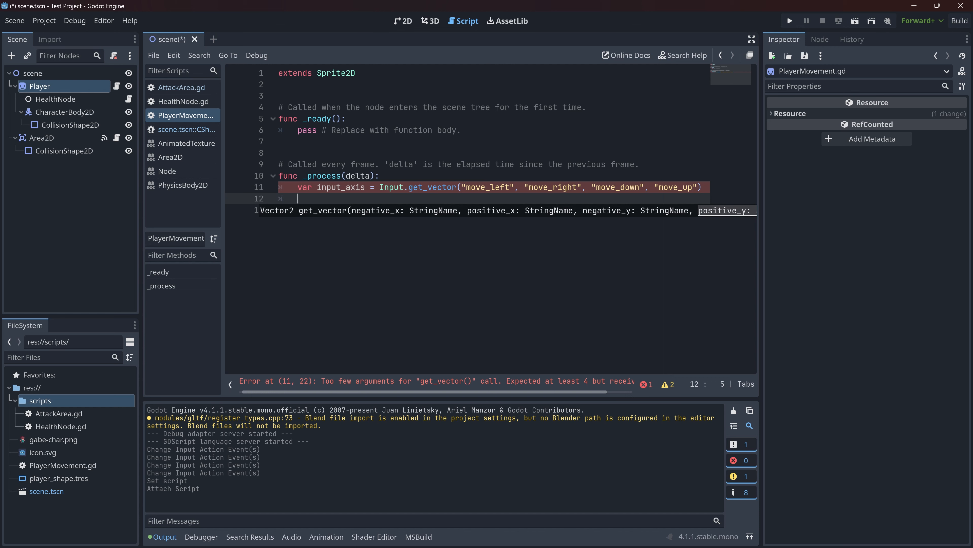
type(".normalized()")
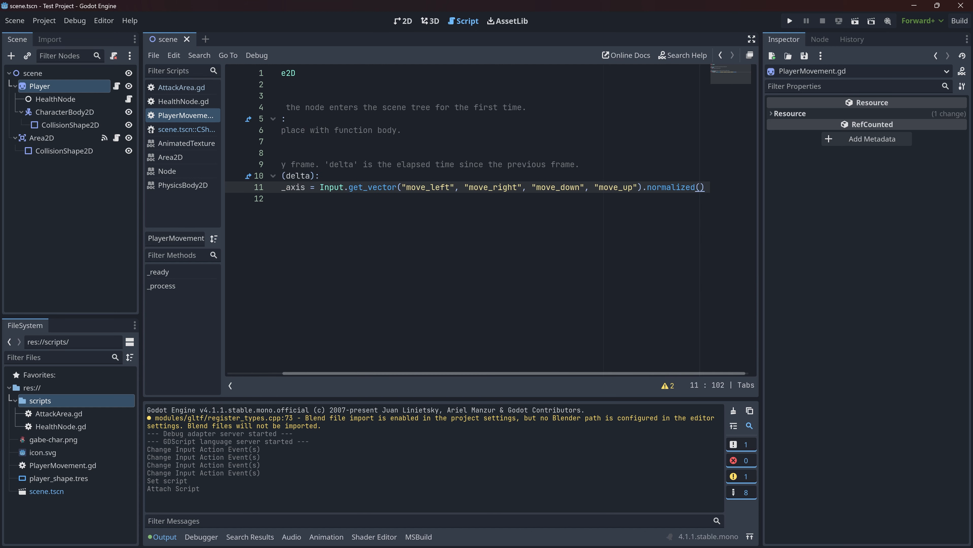
key("Return")
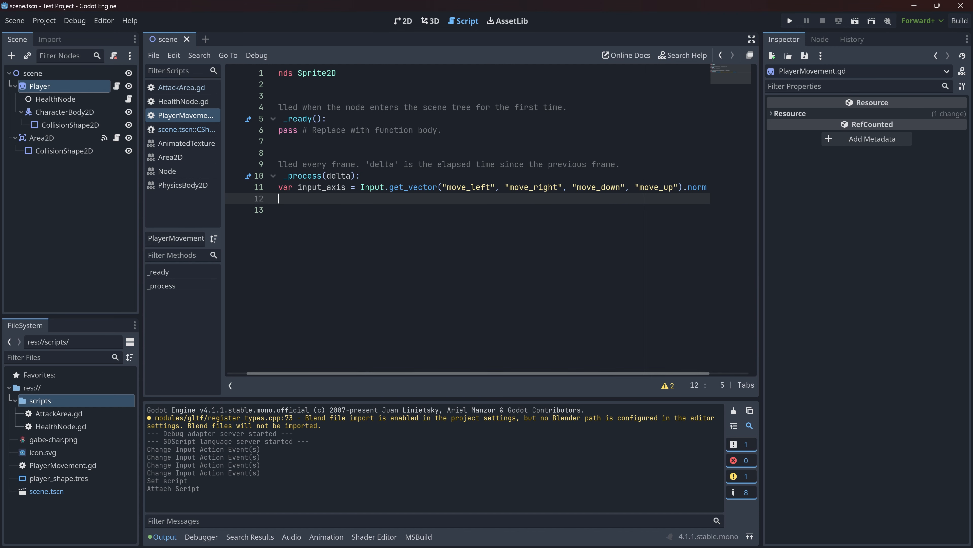
- Reparent the nodes so CharacterBody2D sits directly under scene and holds HealthNode, Player and CollisionShape2D
key("ctrl+minus")
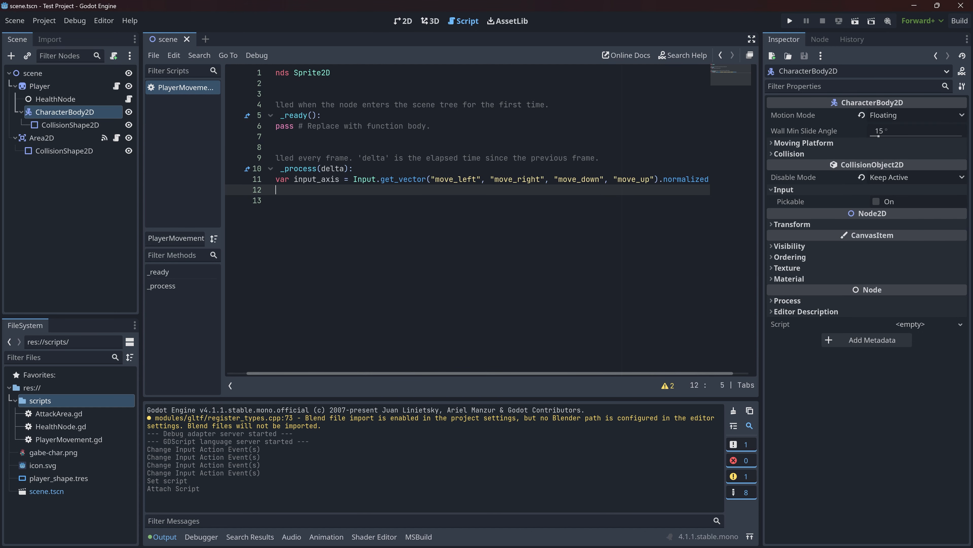
left_click(30, 85)
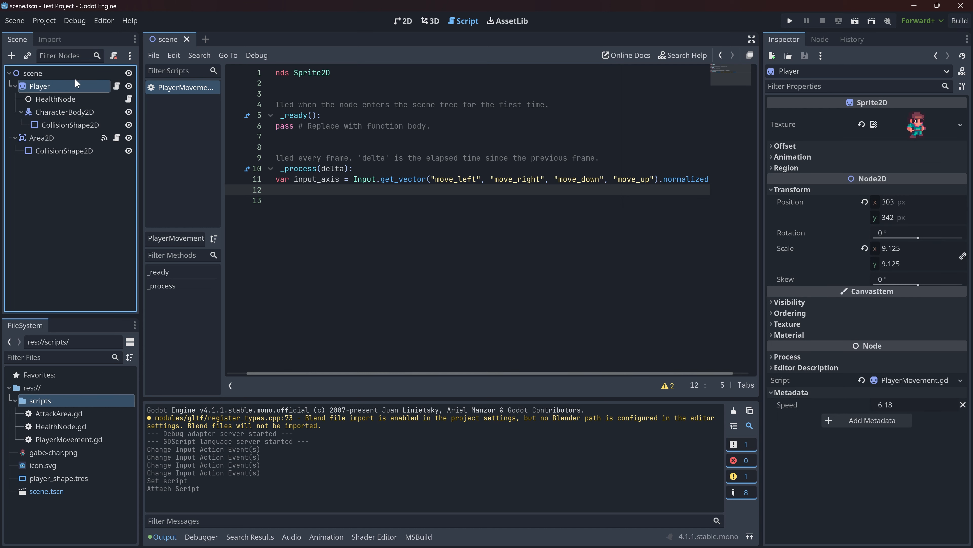
left_click(34, 112)
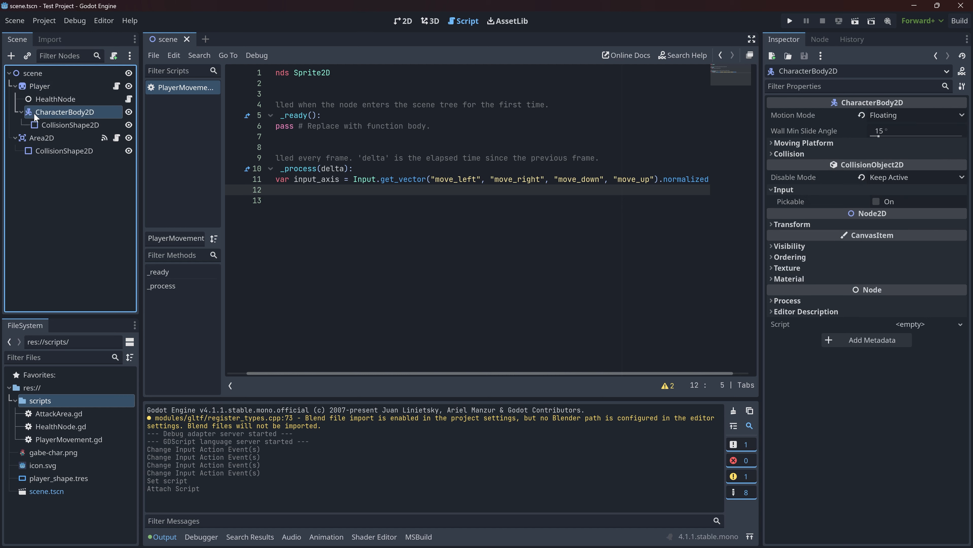
mouse_move(46, 109)
left_mouse_down()
mouse_move(37, 75)
mouse_move(44, 141)
mouse_move(49, 118)
left_mouse_up()
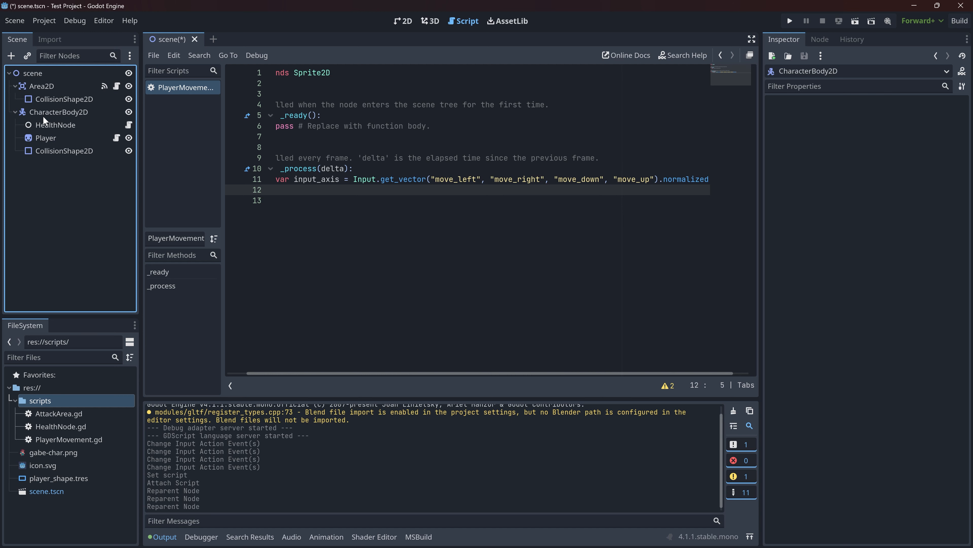
- Remove the script from the Player sprite and attach PlayerMovement.gd to the CharacterBody2D node
left_click(43, 138)
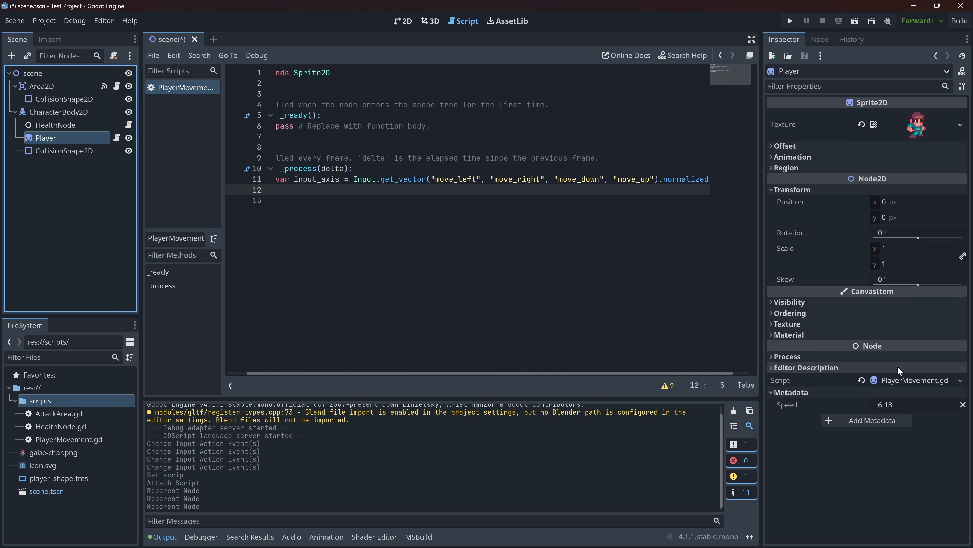
left_click(862, 380)
left_click(64, 112)
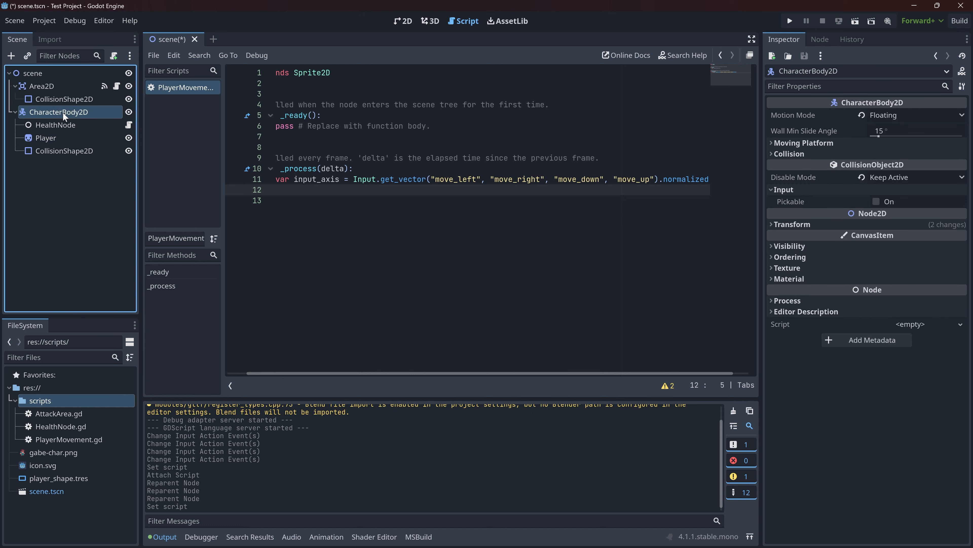
left_click(927, 325)
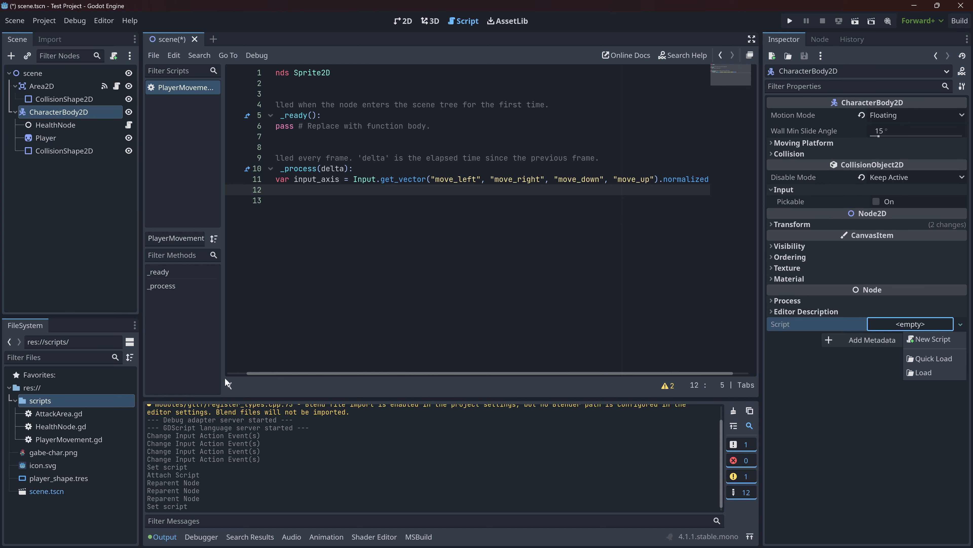
left_click(38, 439)
left_click_drag(58, 439, 912, 325)
- Change the class that PlayerMovement.gd extends to CharacterBody2D
double_click(332, 72)
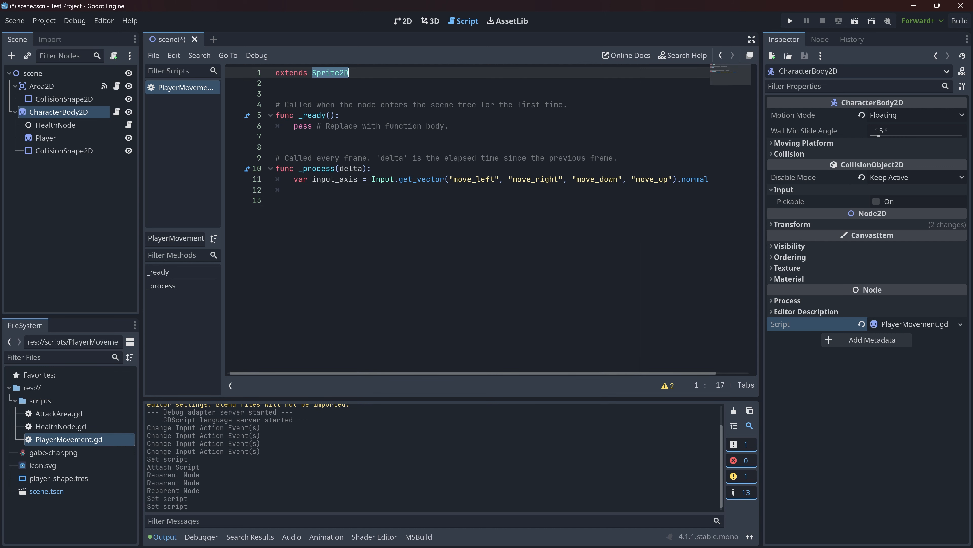
type("CharacterBody2D")
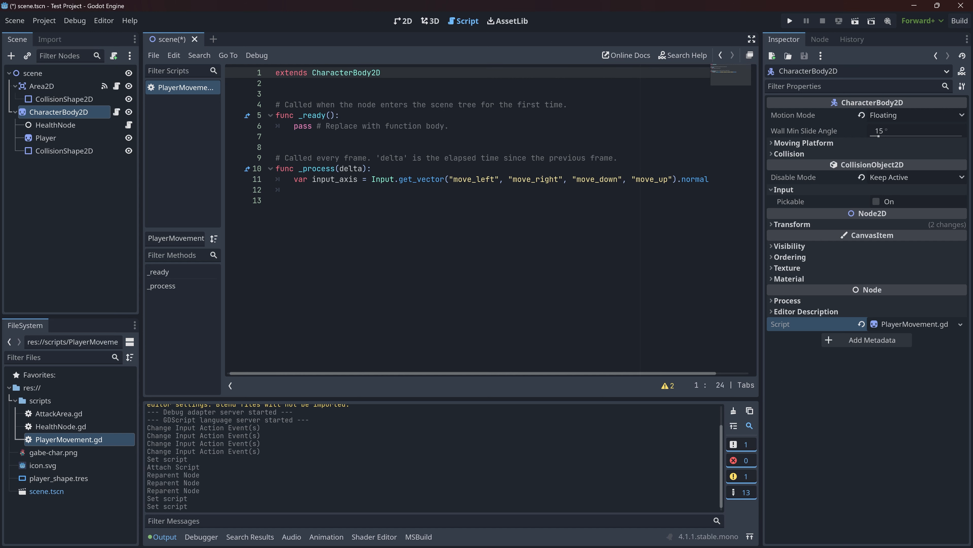
- Add the line velocity = input_axis under the input_axis declaration in _process and save the script
left_click(294, 200)
left_click(294, 190)
type("velocity")
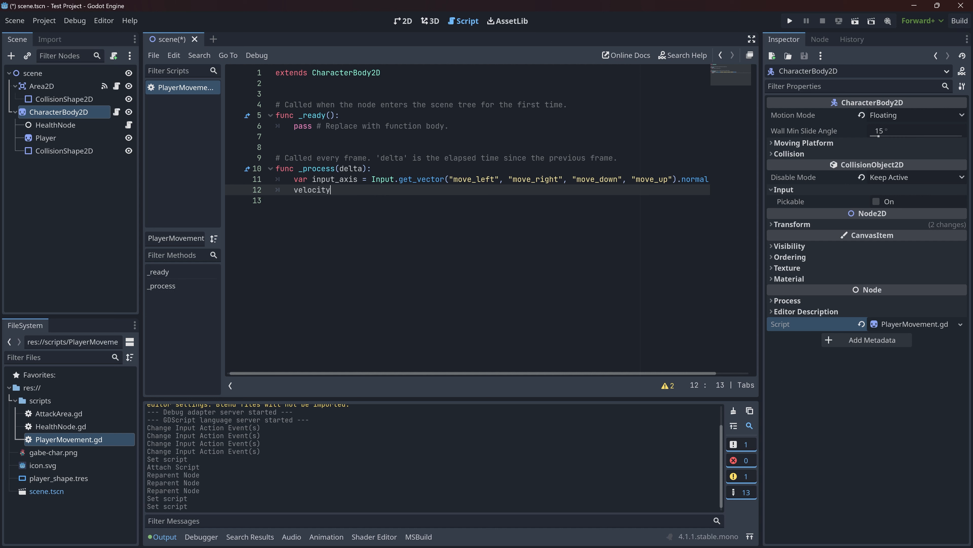
type(" = input_axis")
key("Return")
key("Tab")
key("Up")
key("Right")
key("Right")
key("Right")
key("Right")
key("Right")
key("Right")
key("ctrl+s")
left_click_drag(402, 194, 264, 159)
left_click(299, 220)
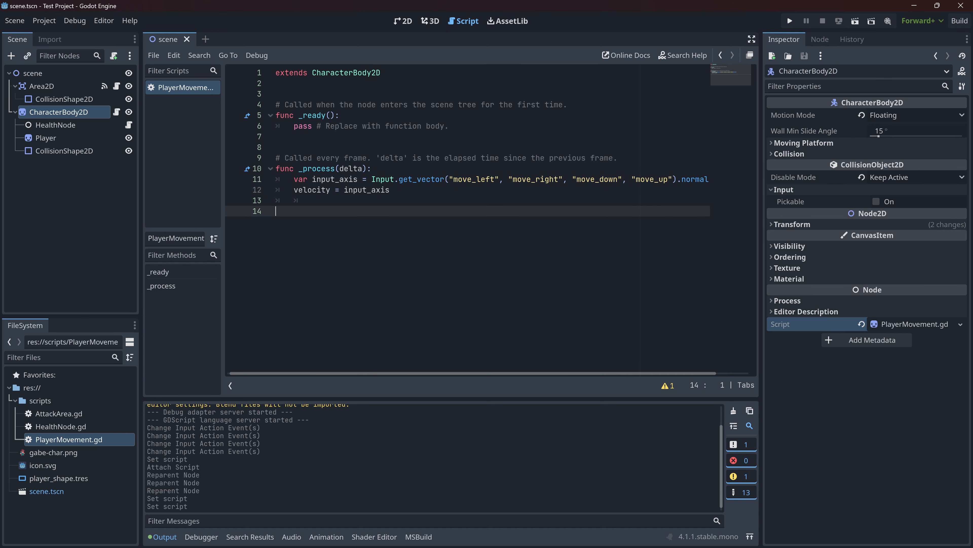
- Run the project from the 2D view to test the player's movement, and close the game window
key("ctrl+F1")
key("F5")
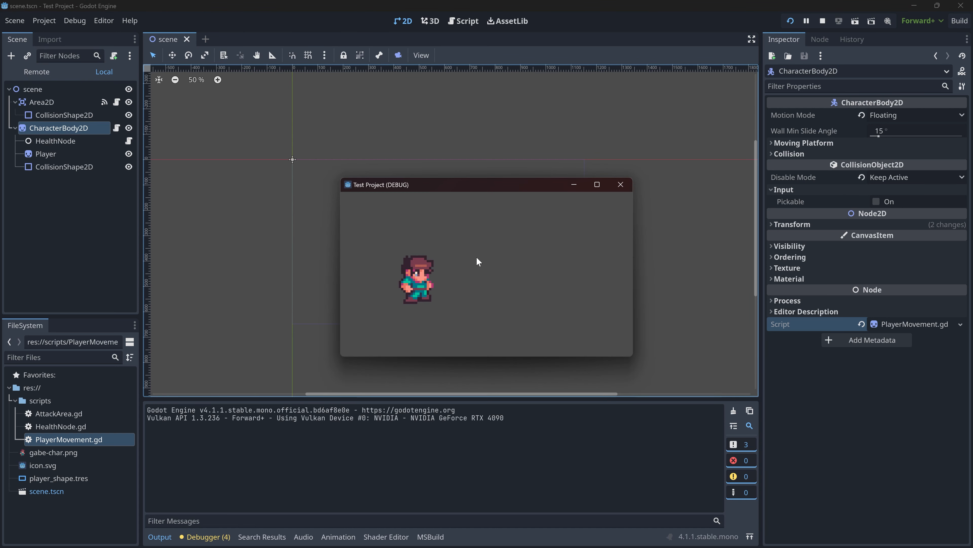
left_click(621, 184)
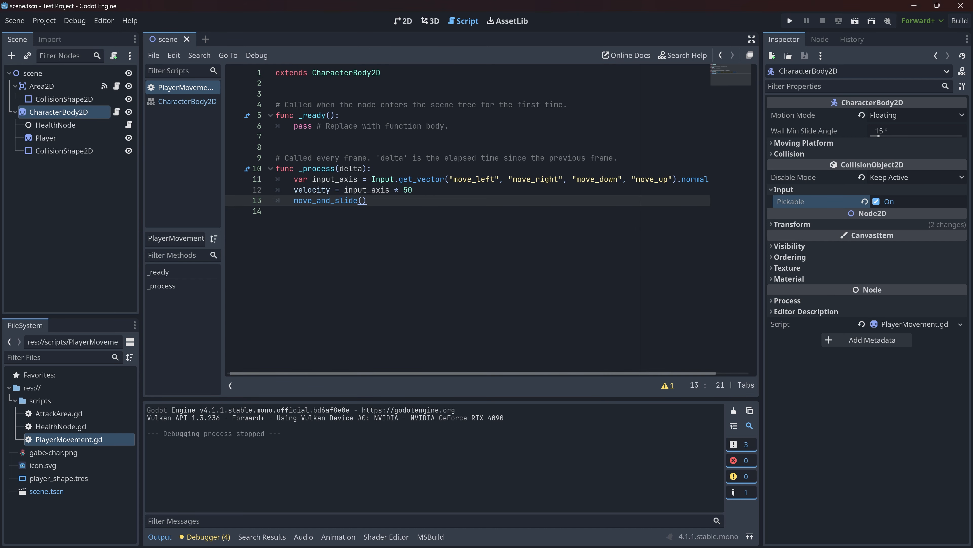
- Read the CharacterBody2D documentation for move_and_slide() and its use of velocity, and return to the PlayerMovement script
left_click(307, 201)
left_click(337, 201, "ctrl")
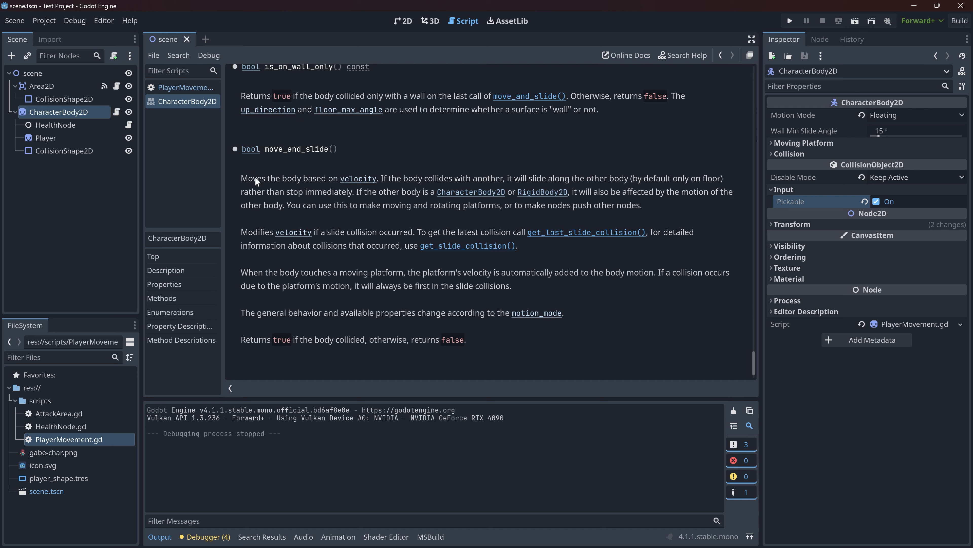
left_click_drag(248, 178, 422, 178)
double_click(407, 177)
left_click(351, 288)
left_click(190, 91)
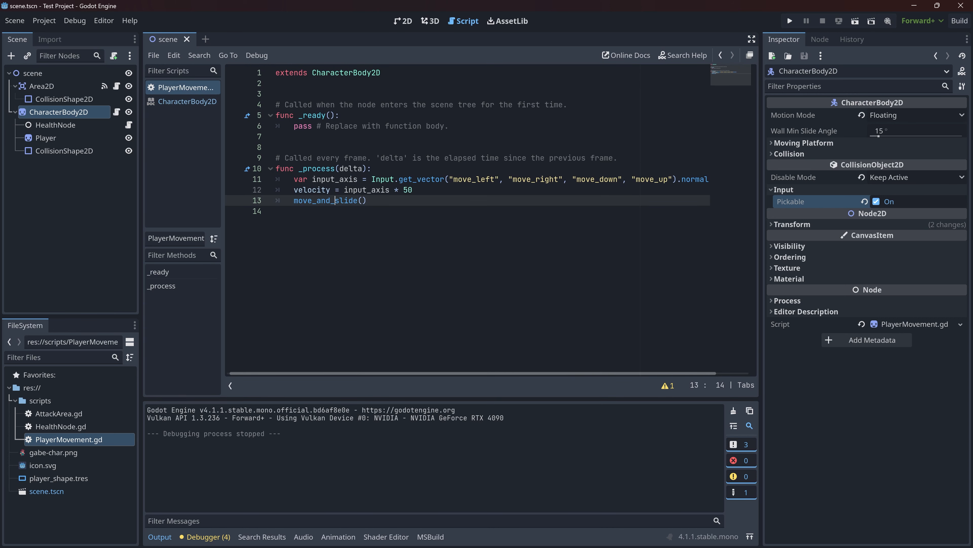
- Add a _physics_process(delta) function below the move_and_slide() line in the PlayerMovement script
left_click_drag(366, 201, 298, 200)
left_click(368, 200)
key("Return")
key("Return")
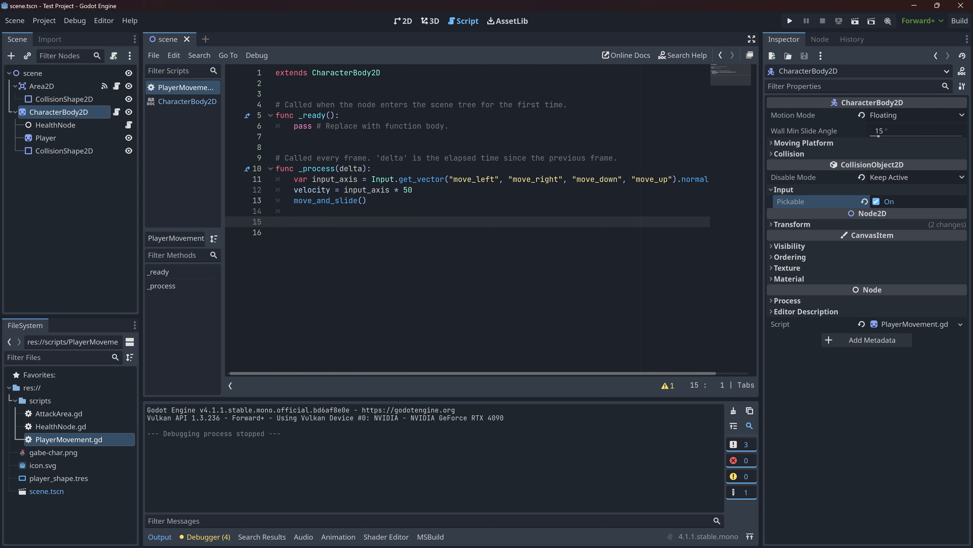
type("func _physics_process(delta):")
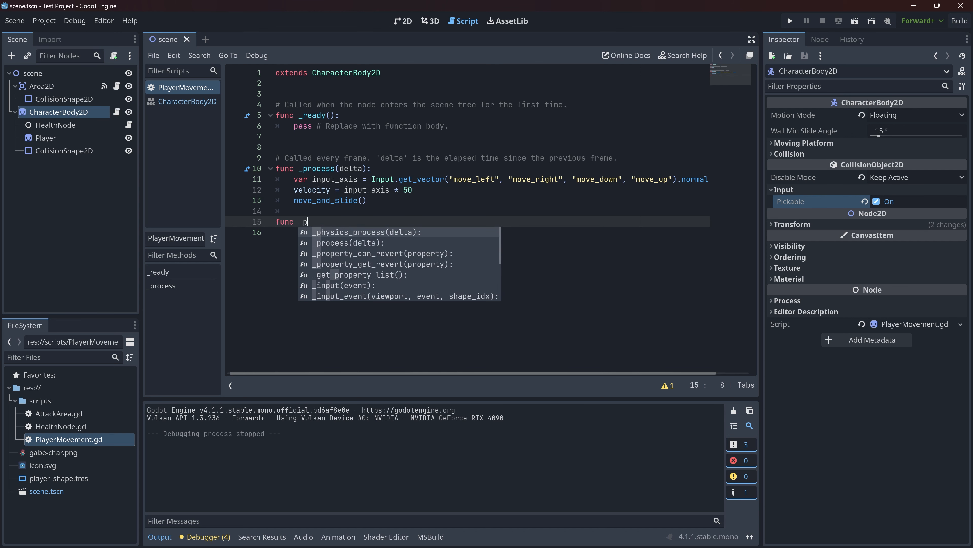
key("Return")
- Move the input_axis, velocity and move_and_slide() lines from _process into _physics_process
left_click_drag(416, 200, 415, 169)
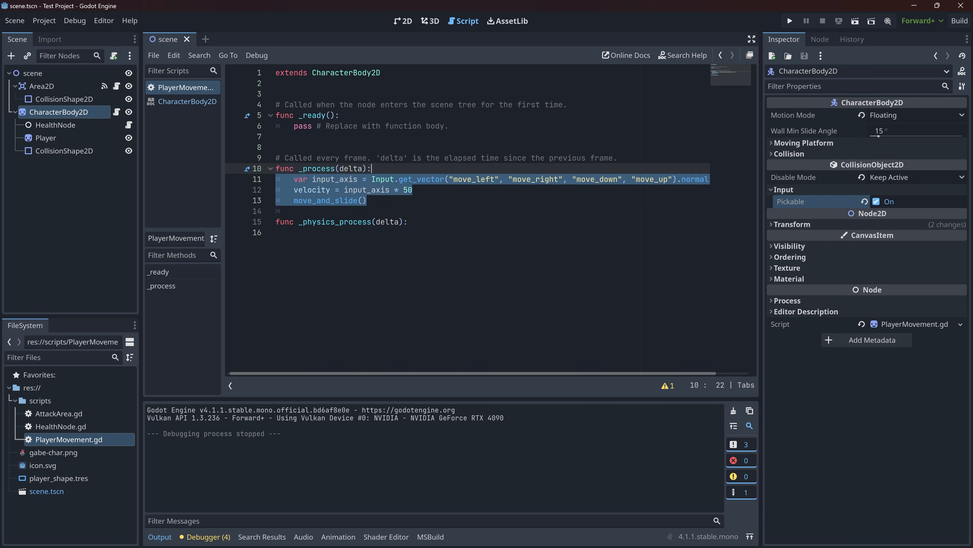
key("ctrl+x")
left_click(416, 190)
key("ctrl+v")
- Fill the emptied _process function with a pass statement
left_click(299, 179)
left_click(370, 169)
key("Return")
type("pass")
left_click(315, 158)
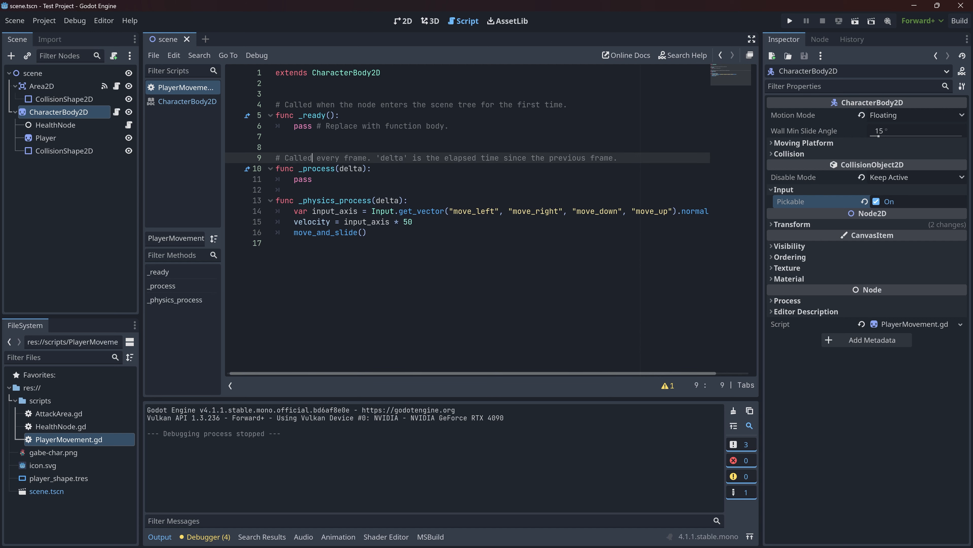
- Run the project, test moving the character down, left and up, and close the game window
left_click(280, 243)
left_click(789, 21)
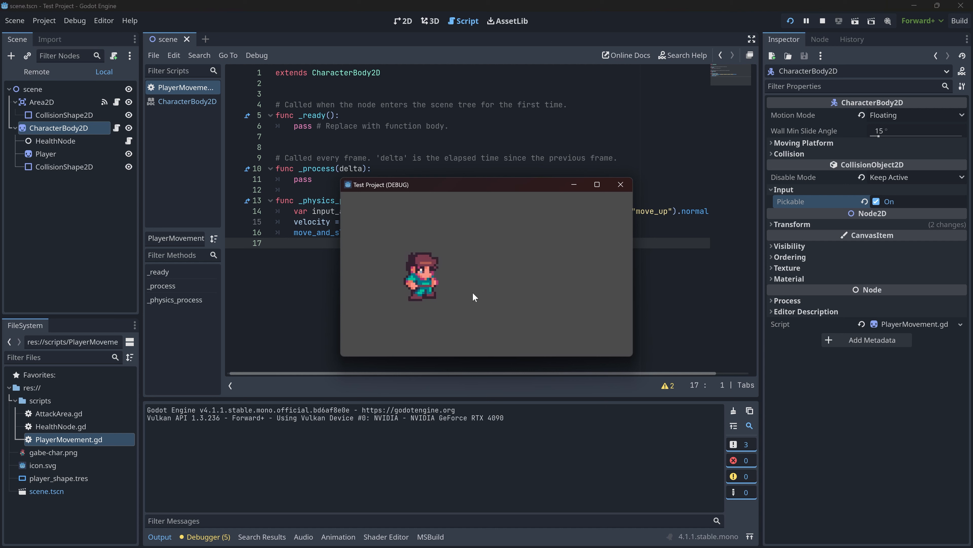
key("s")
key("a")
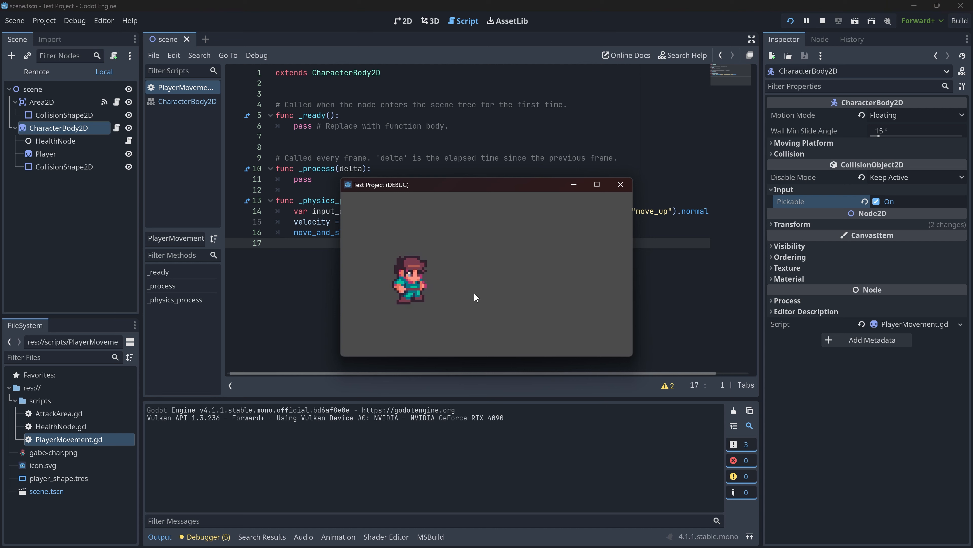
key("w")
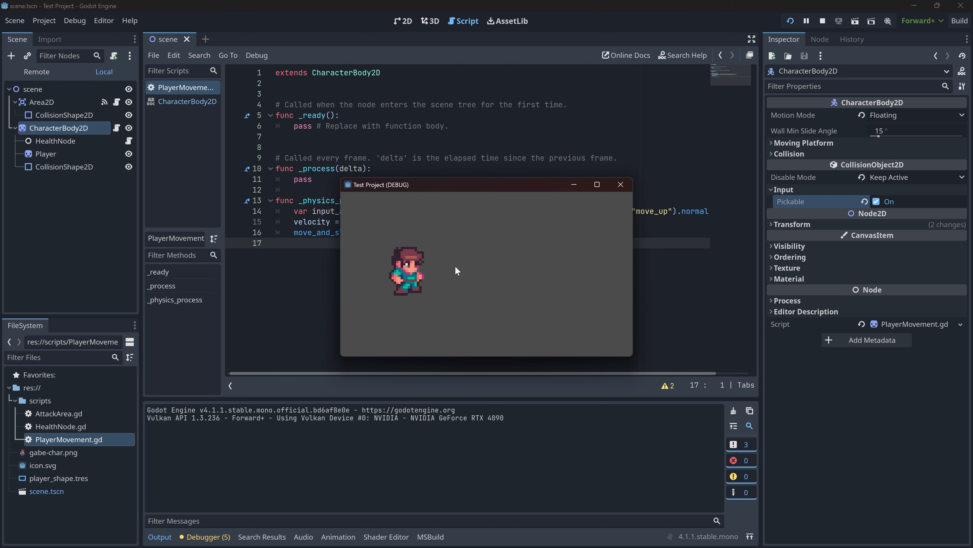
key("w")
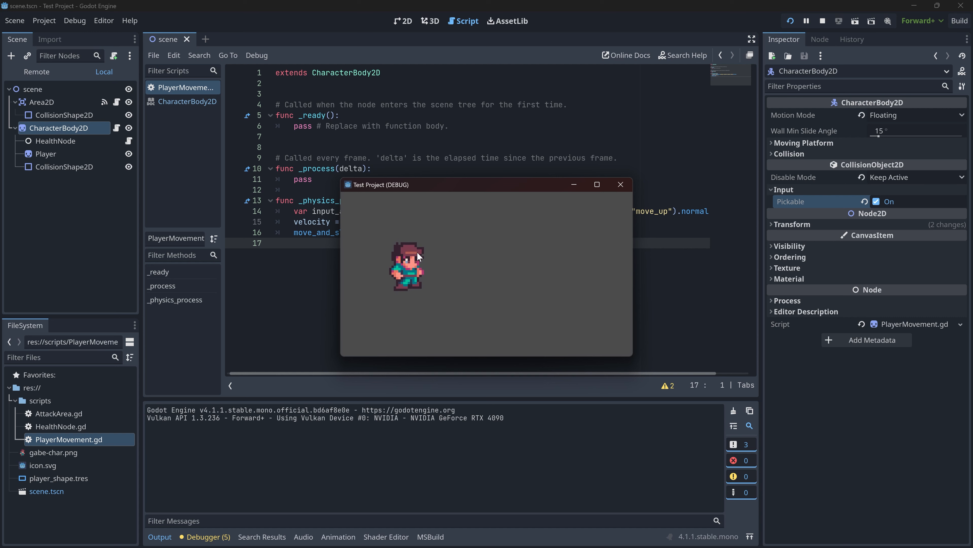
key("w")
left_click(621, 183)
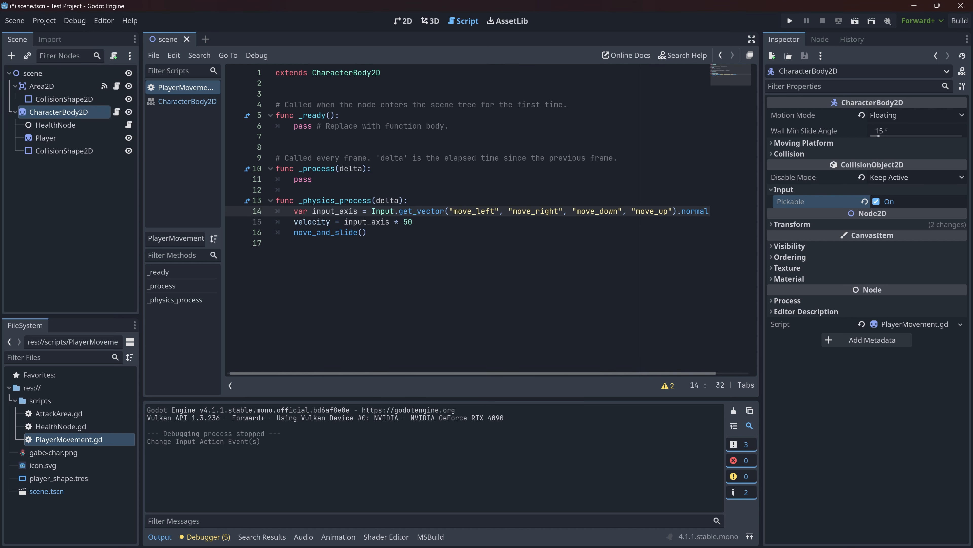
- Swap the vertical actions in the Input.get_vector call so that "move_up" comes before "move_down", and save the script
left_click(418, 212, "ctrl")
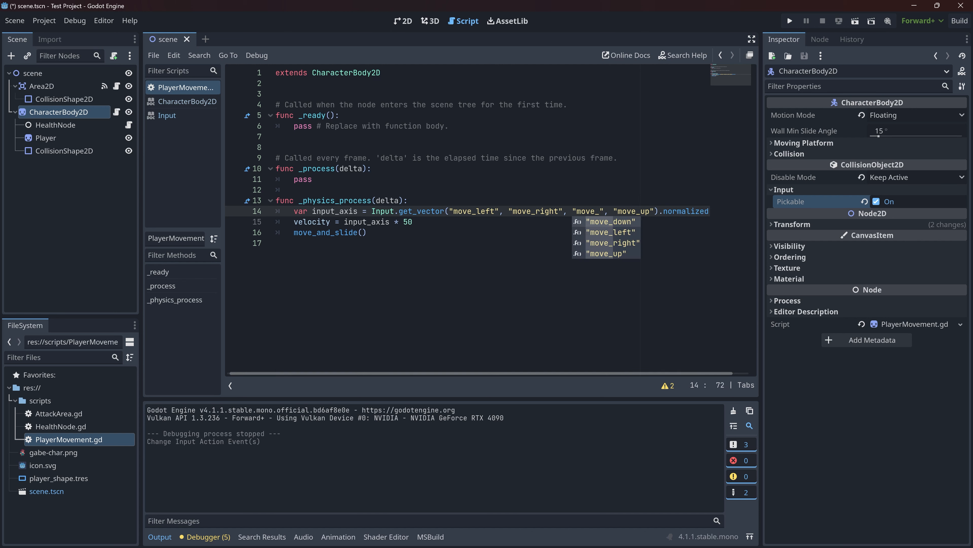
type("up")
left_click(655, 212)
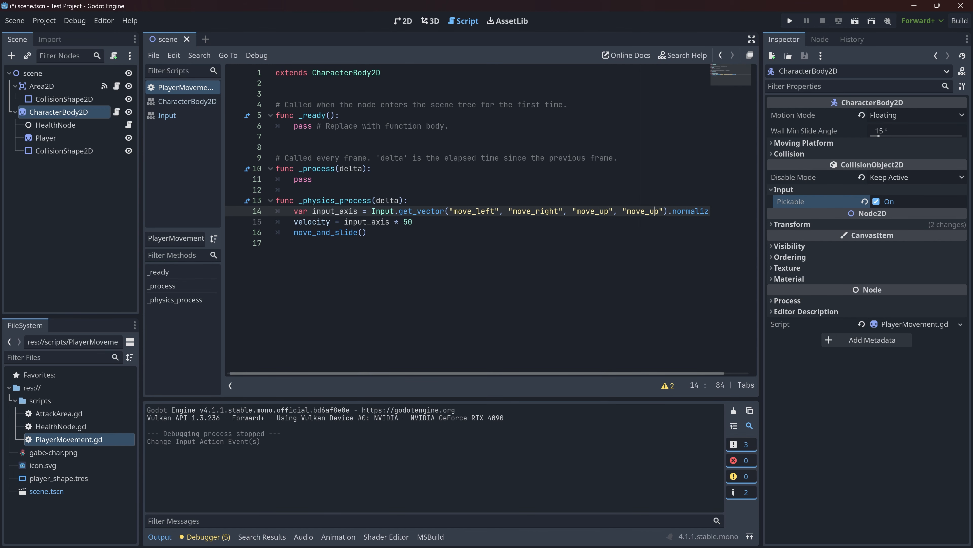
key("Right")
key("BackSpace")
key("BackSpace")
type("dow")
key("ctrl+s")
left_click(368, 232)
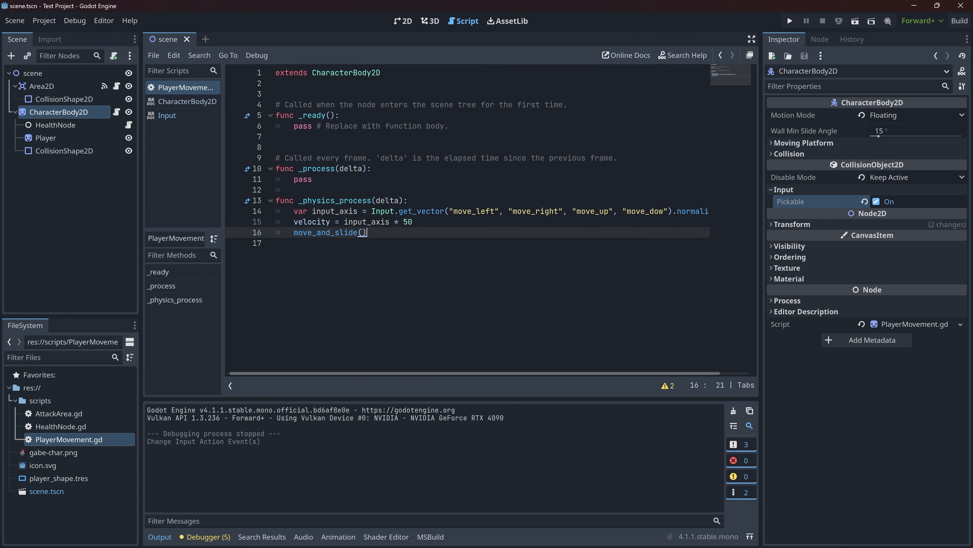
left_click(663, 211)
type("n")
left_click(525, 233)
- Run the project again, test moving the character left, up and right, and close the game window
key("F5")
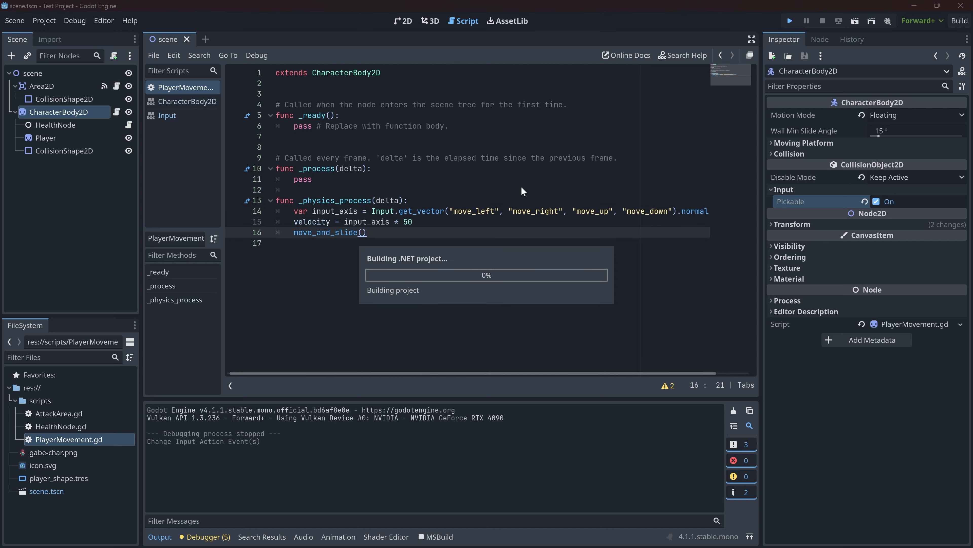
left_click(357, 290)
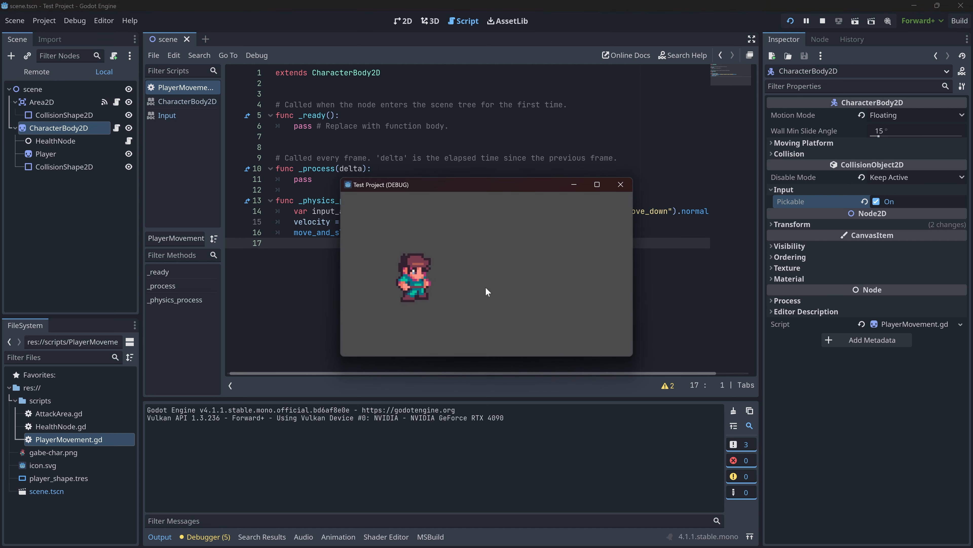
key("a")
key("w")
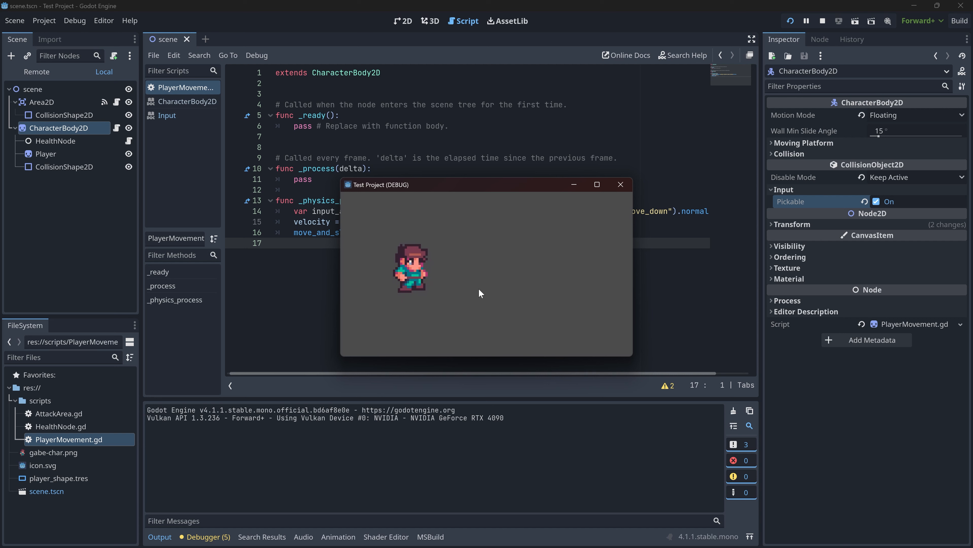
key("d")
left_click(628, 177)
- Set the input_axis multiplier in the velocity line to 500 and save the script
double_click(408, 221)
type("500")
key("ctrl+s")
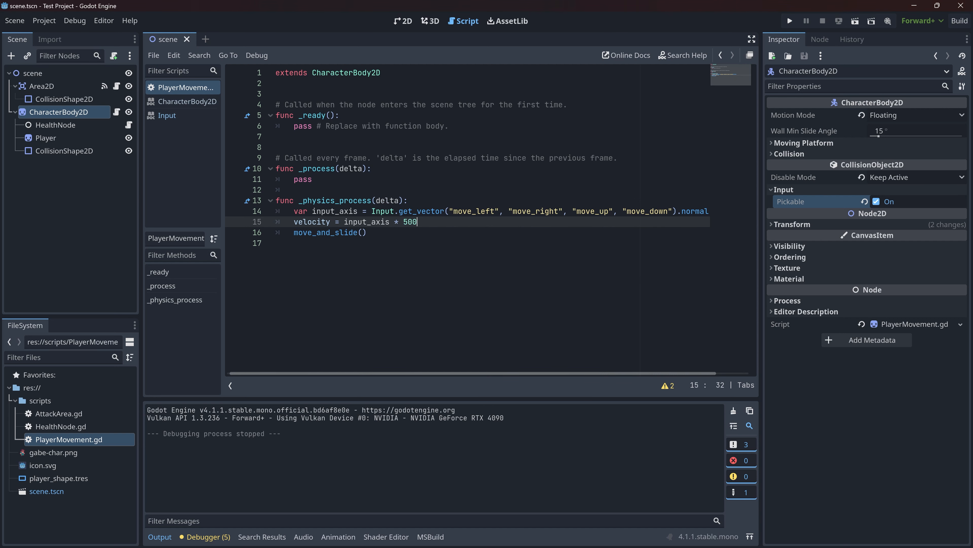
- Run the project, move the character right into the damage area, and stop the debug session
left_click(789, 21)
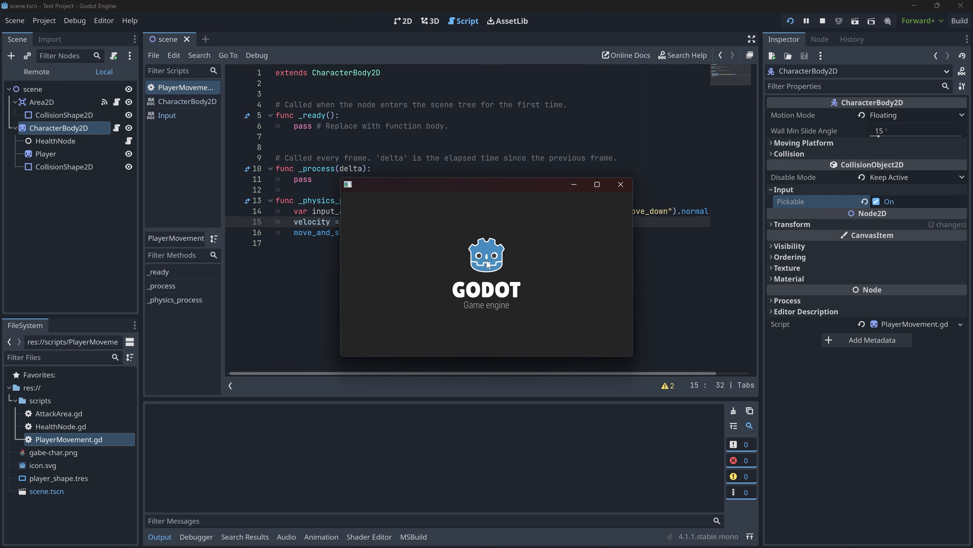
key("d")
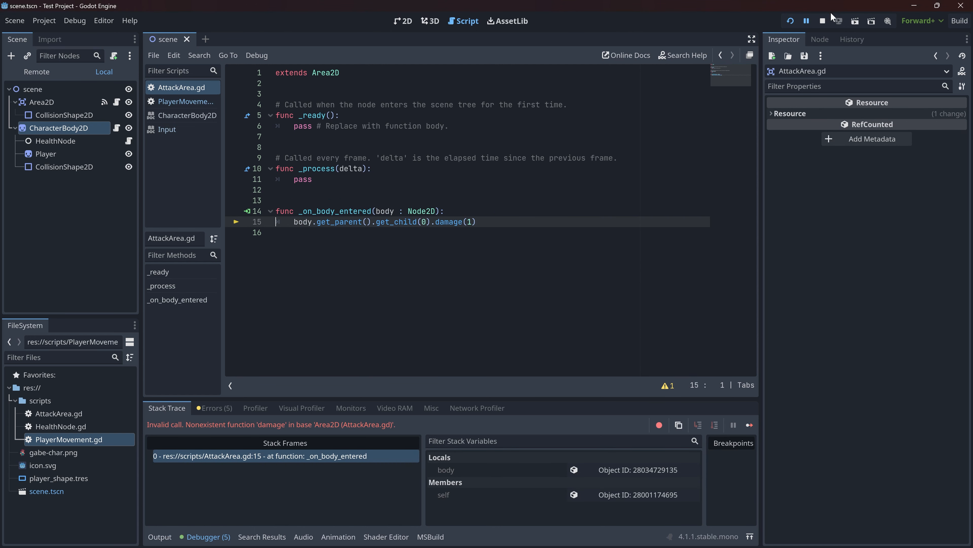
left_click(822, 21)
- Remove get_parent() from the damage call in AttackArea.gd's _on_body_entered, leaving body.get_child(0).damage(1)
double_click(340, 211)
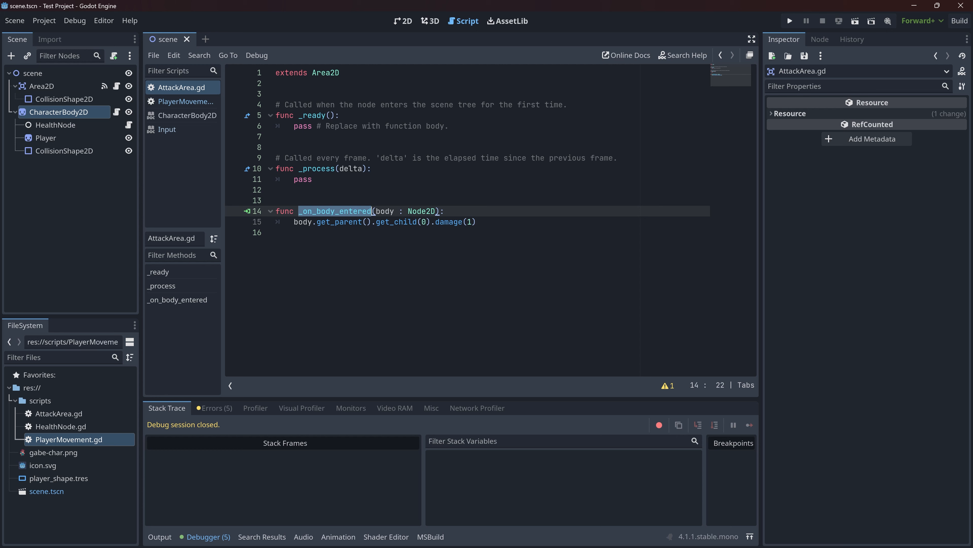
double_click(340, 221)
key("BackSpace")
key("Right")
key("BackSpace")
key("BackSpace")
- Run the project and move the character repeatedly in and out of the Area2D to test the damage
key("F5")
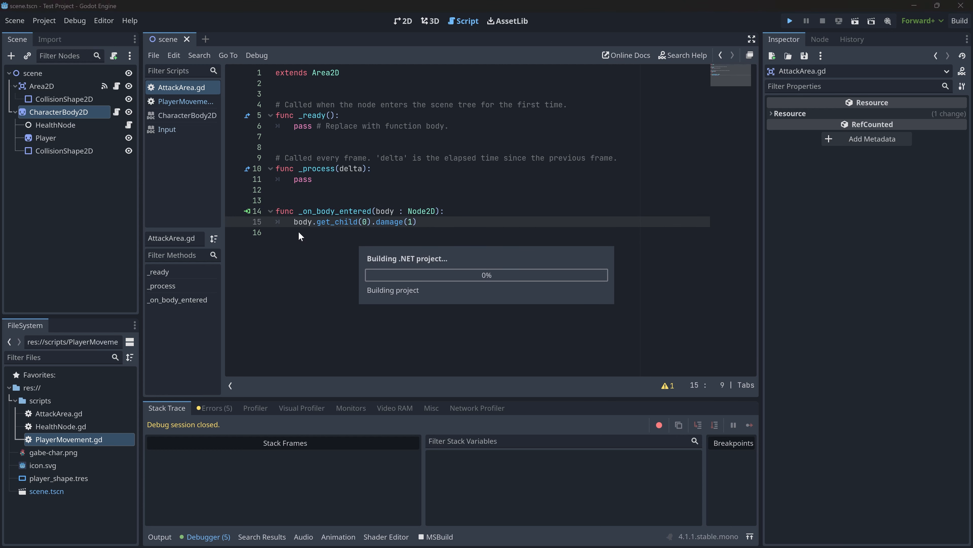
key("Right")
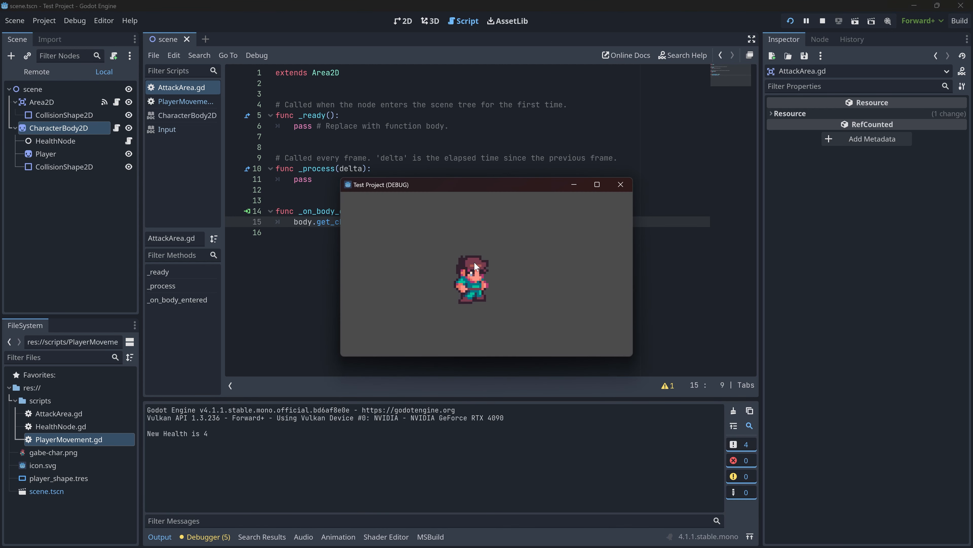
key("Left")
key("Right")
key("Left")
key("Up")
key("Right")
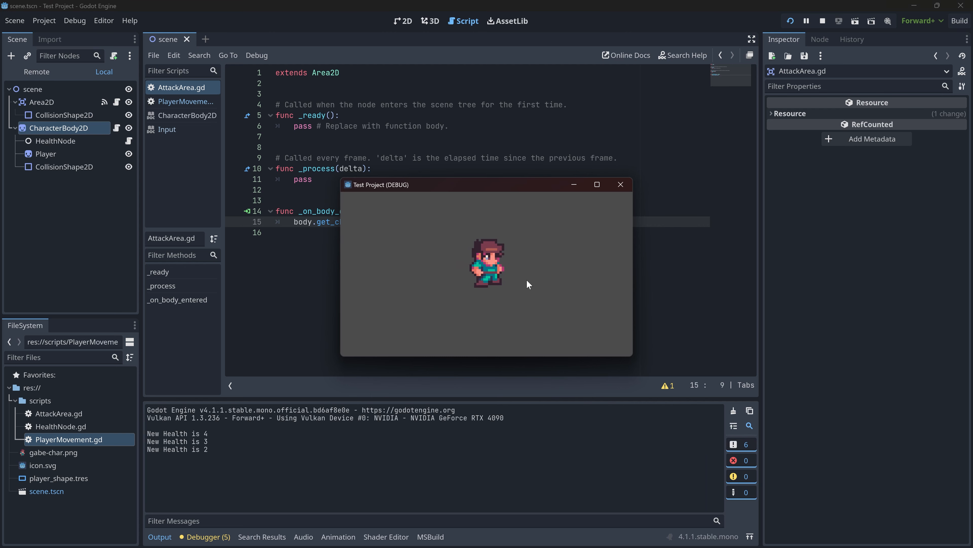
key("Down")
key("Left")
key("Right")
key("Left")
key("Left")
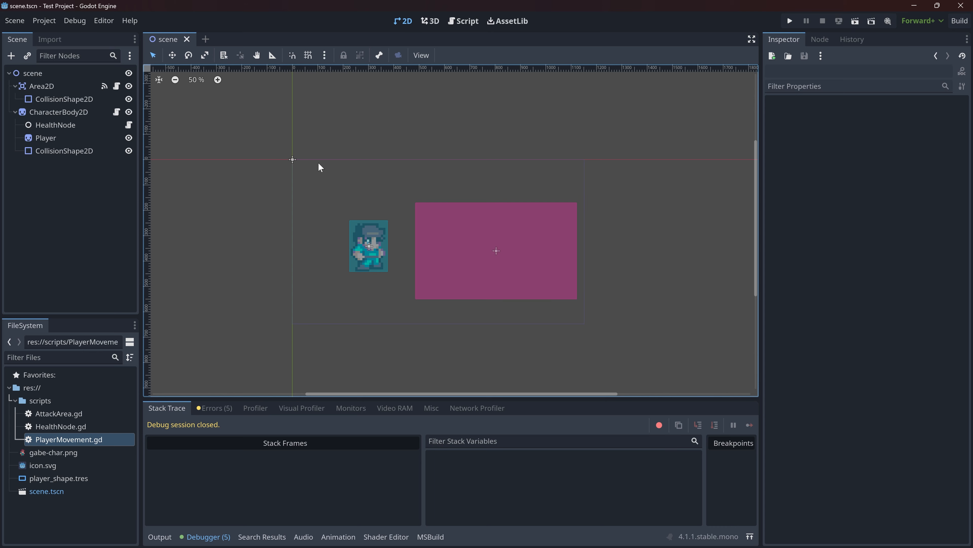
- Return to the PlayerMovement script and review its functions, including the movement code in _physics_process
left_click(466, 22)
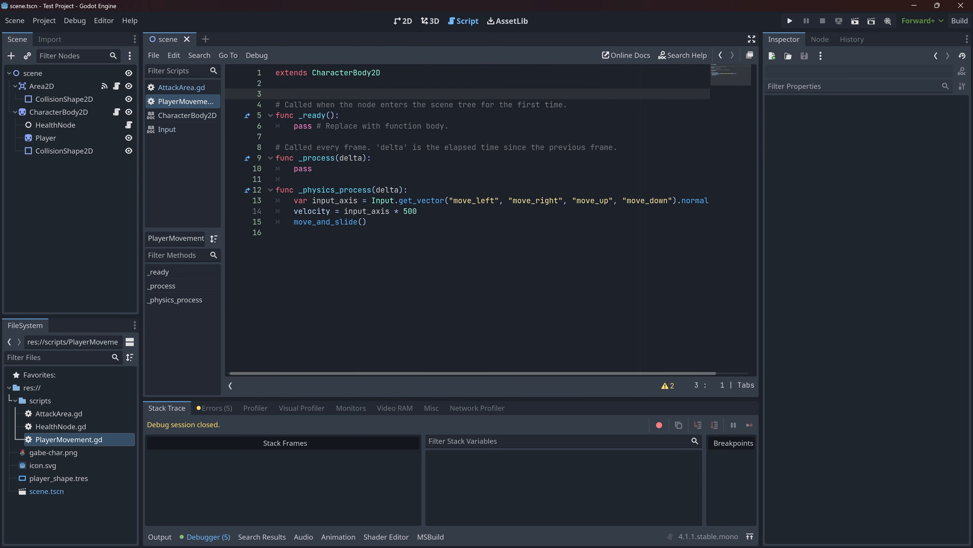
left_click_drag(306, 242, 185, 104)
left_click(299, 94)
left_click(307, 242)
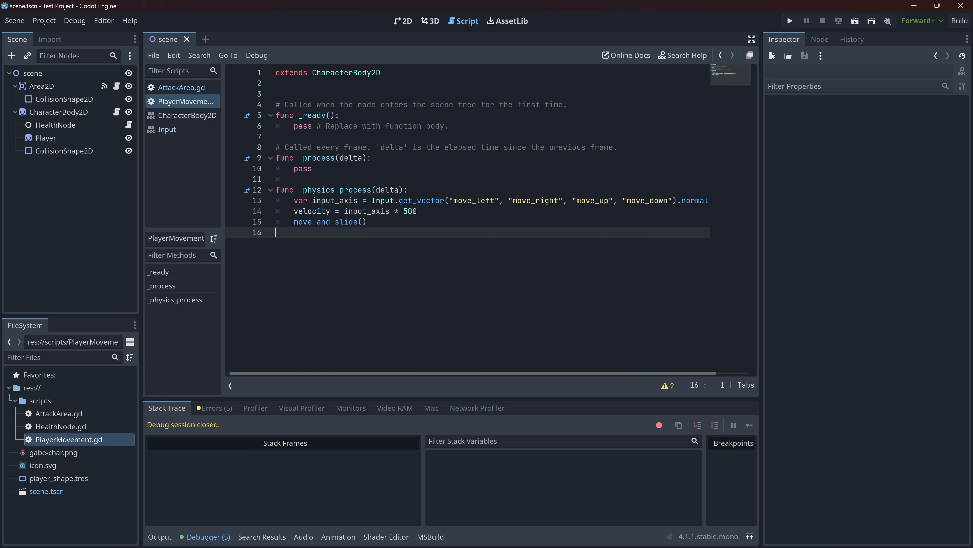
left_click_drag(276, 232, 276, 94)
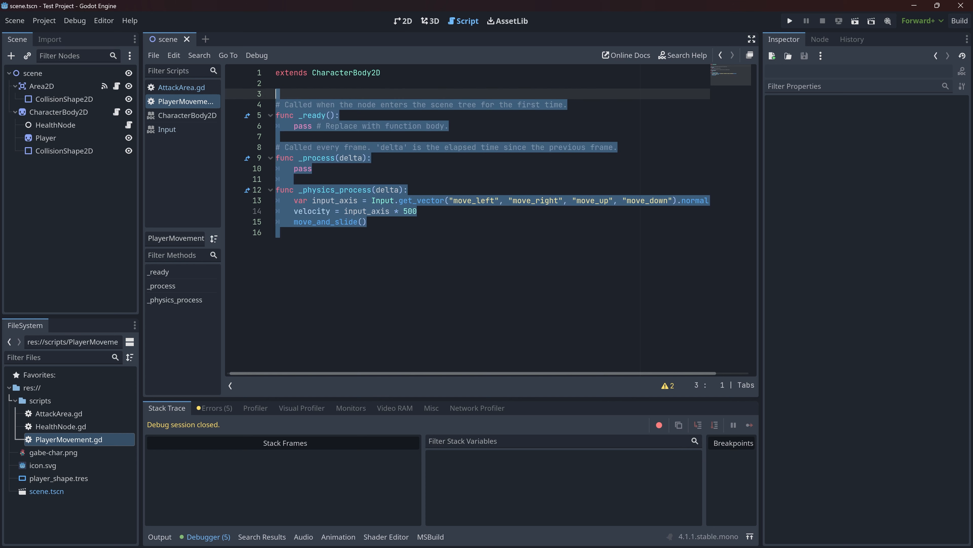
left_click(276, 232)
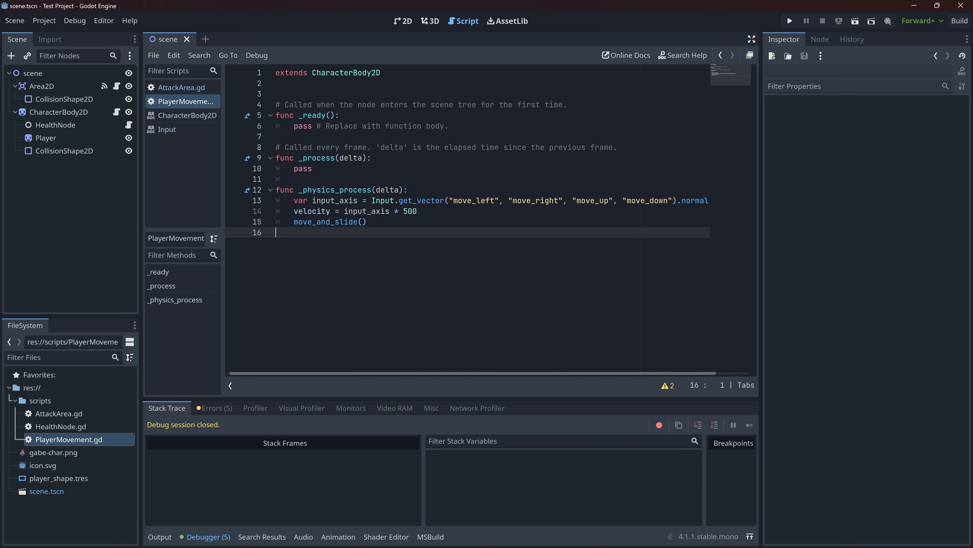
scroll(350, 243, "up", 5, "ctrl")
scroll(350, 243, "down", 2, "ctrl")
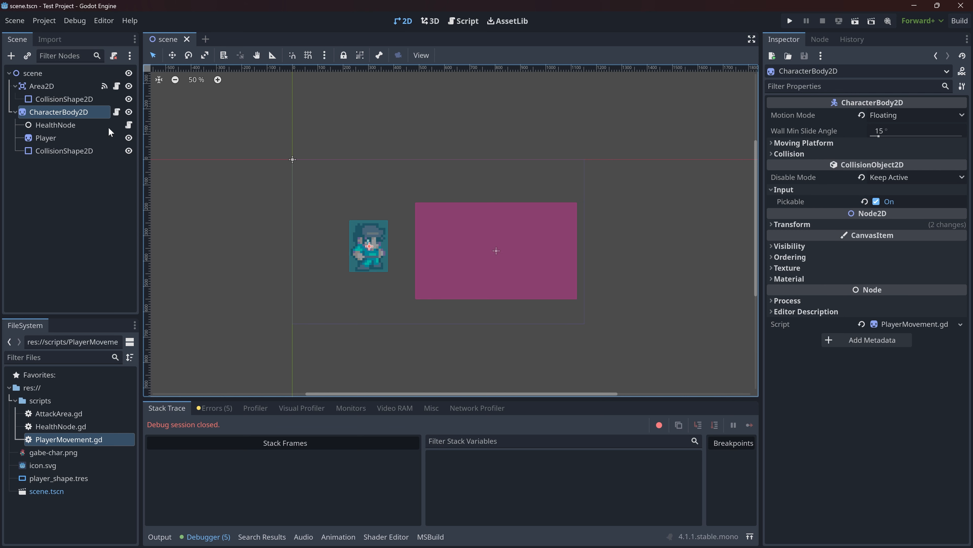
- Compare CharacterBody2D with its HealthNode child in the scene tree and inspect the HealthNode's properties
left_click(55, 129)
left_click(55, 110)
left_click(73, 125)
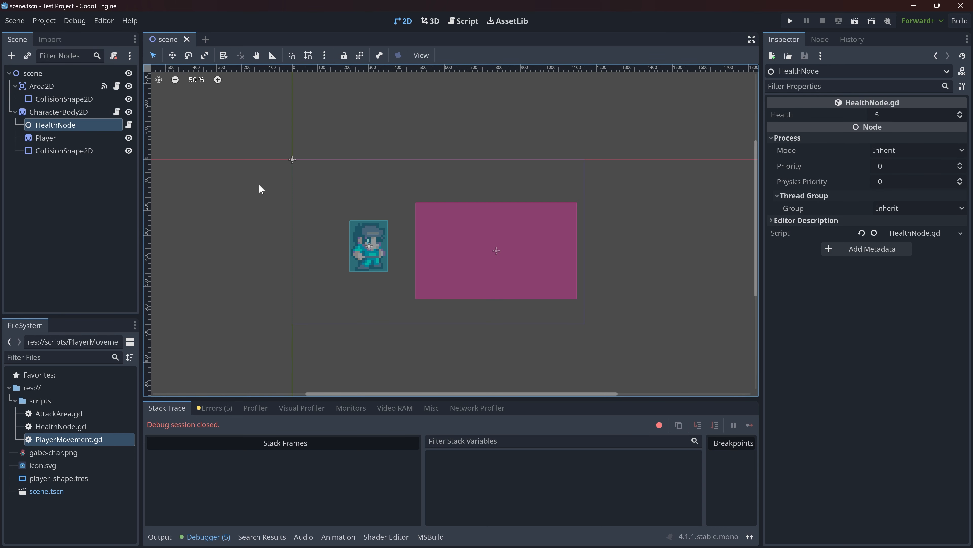